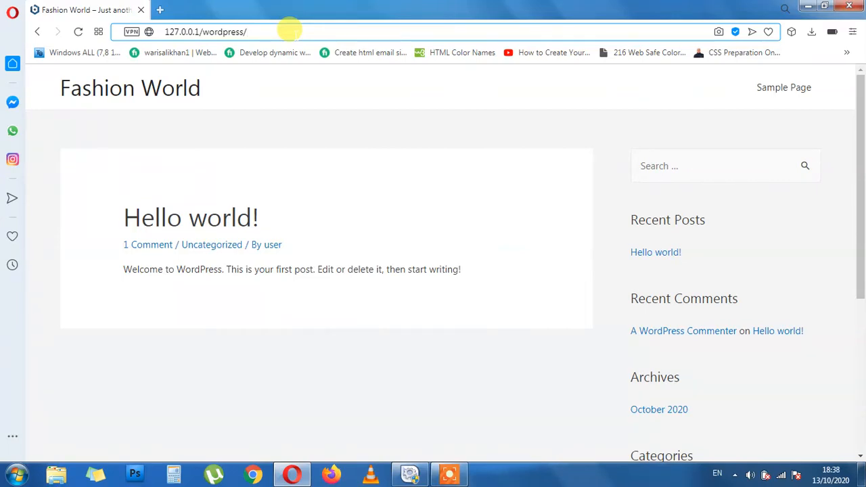
Load the admin login at 127.0.0.1/wordpress/wp-admin and enter the admin username
{"action": "left_click", "coordinate": [289, 31]}
{"action": "type", "text": "admin"}
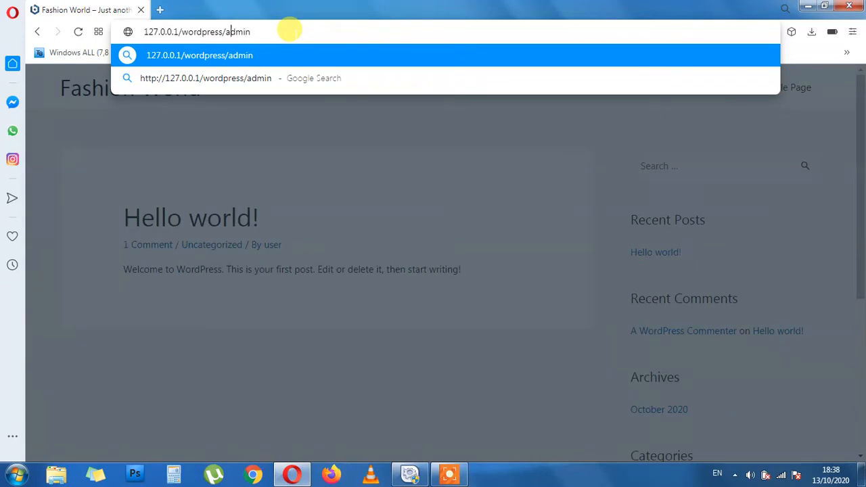
{"action": "type", "text": "wp-"}
{"action": "key", "text": "Return"}
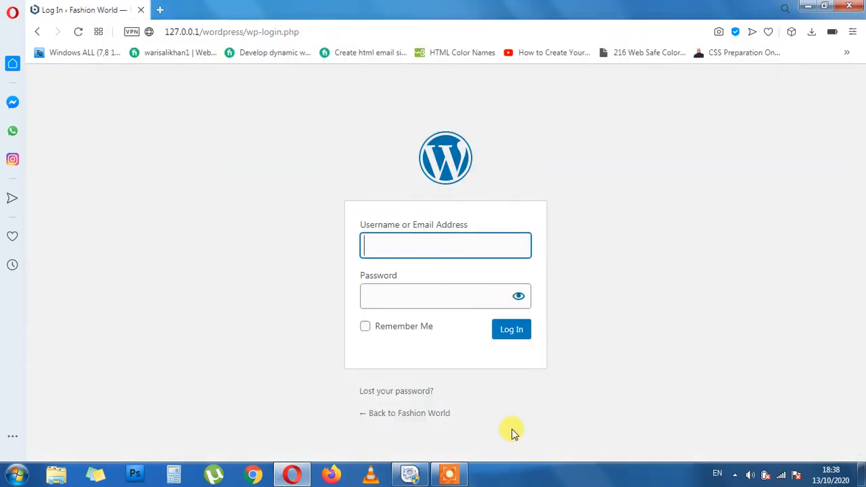
{"action": "type", "text": "user"}
{"action": "key", "text": "Tab"}
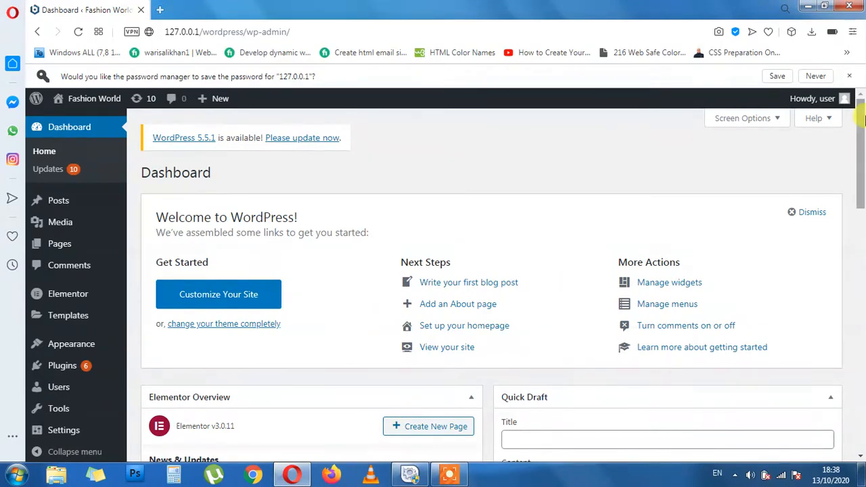
Dismiss the browser's save-password offer and go to the Posts list
{"action": "left_click", "coordinate": [777, 75]}
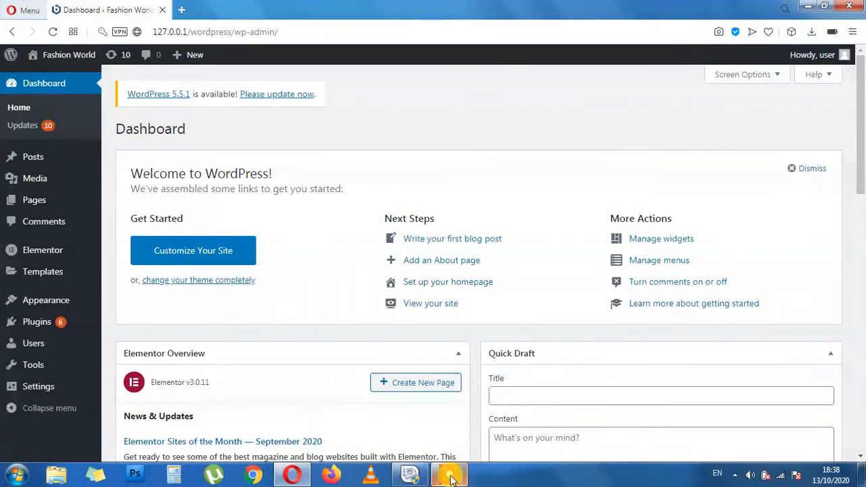
{"action": "left_click", "coordinate": [450, 477]}
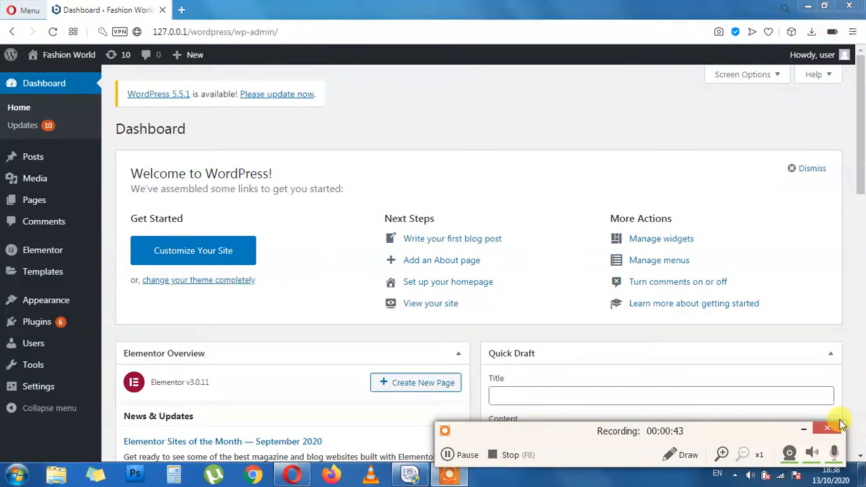
{"action": "left_click", "coordinate": [804, 429]}
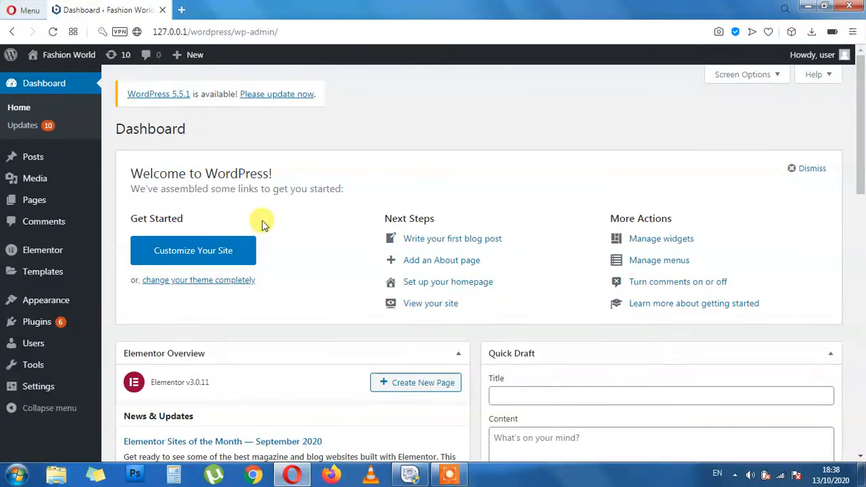
{"action": "left_click", "coordinate": [33, 161]}
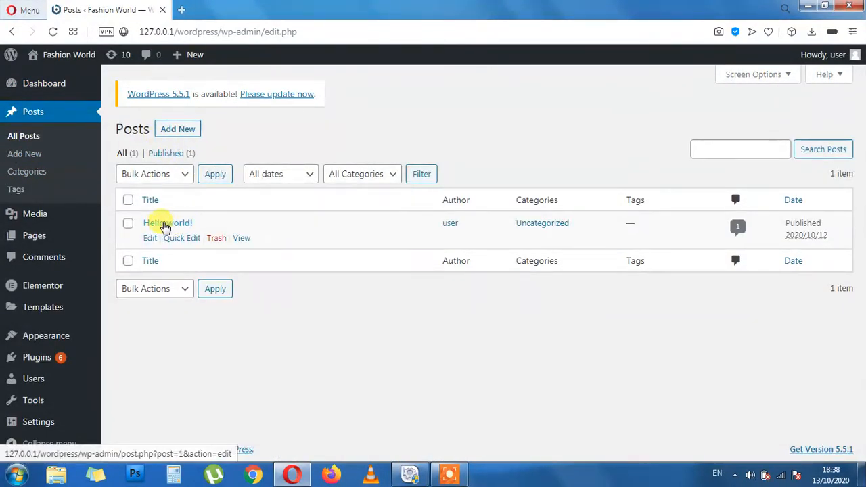
Open the Hello world! post in a new tab and scroll to its comment
{"action": "middle_click", "coordinate": [241, 238]}
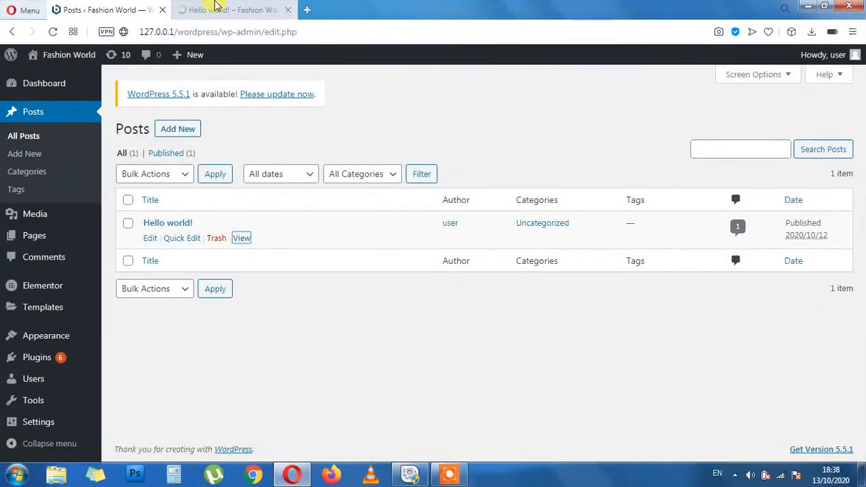
{"action": "left_click", "coordinate": [215, 7]}
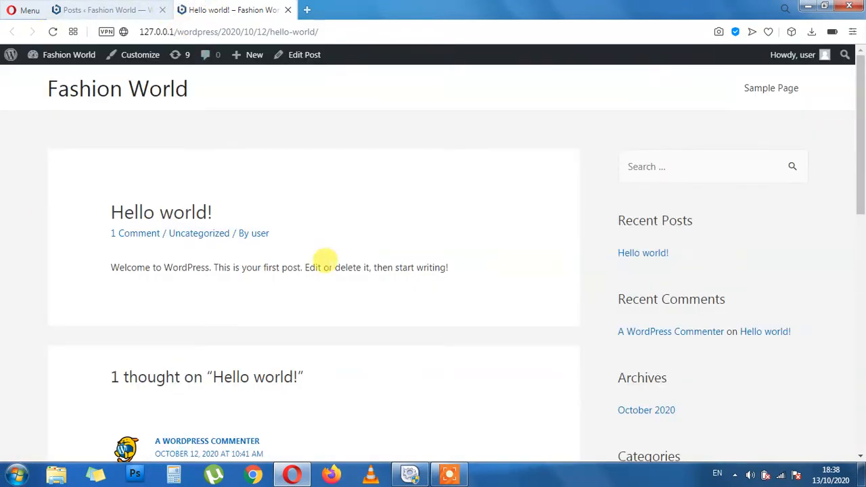
{"action": "scroll", "coordinate": [325, 259], "scroll_direction": "down", "scroll_amount": 1}
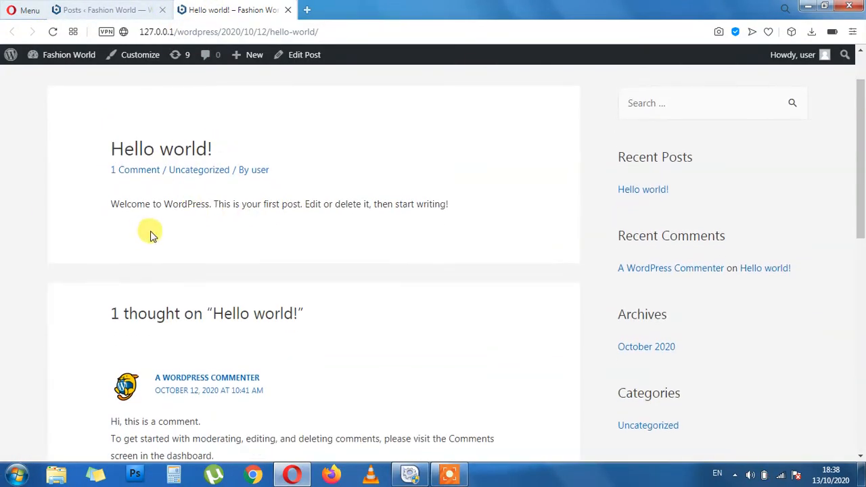
{"action": "scroll", "coordinate": [236, 300], "scroll_direction": "down", "scroll_amount": 2}
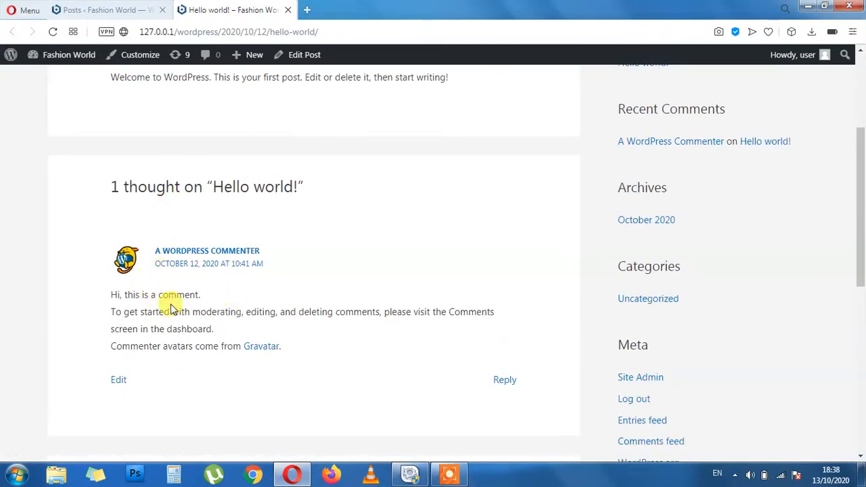
Read the post, briefly selecting the sample comment and the welcome sentence
{"action": "left_click_drag", "start_coordinate": [215, 329], "coordinate": [113, 290]}
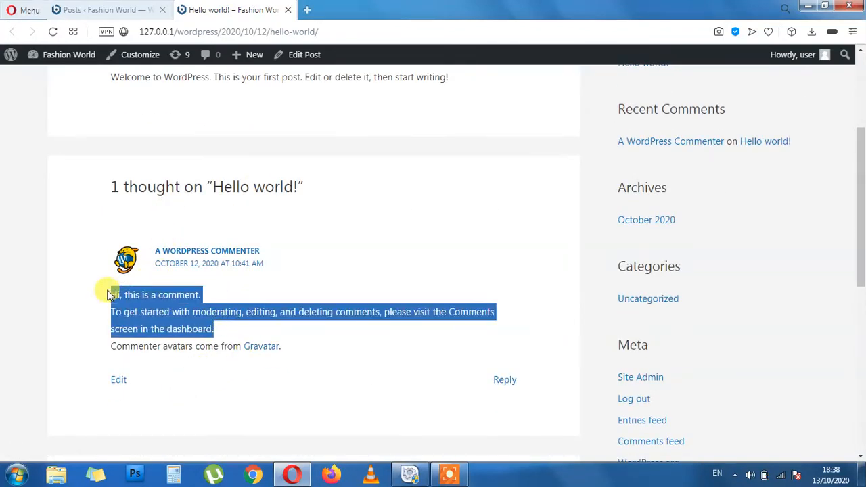
{"action": "left_click", "coordinate": [224, 300]}
{"action": "scroll", "coordinate": [157, 324], "scroll_direction": "up", "scroll_amount": 3}
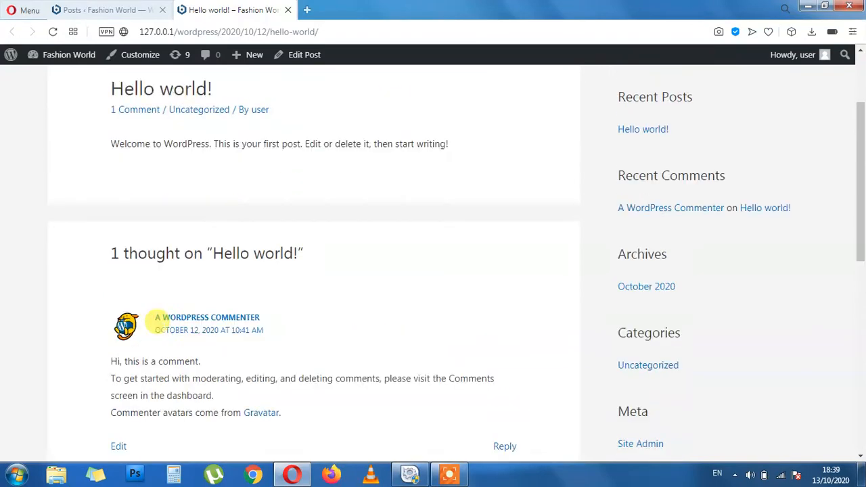
{"action": "left_click_drag", "start_coordinate": [109, 274], "coordinate": [467, 271]}
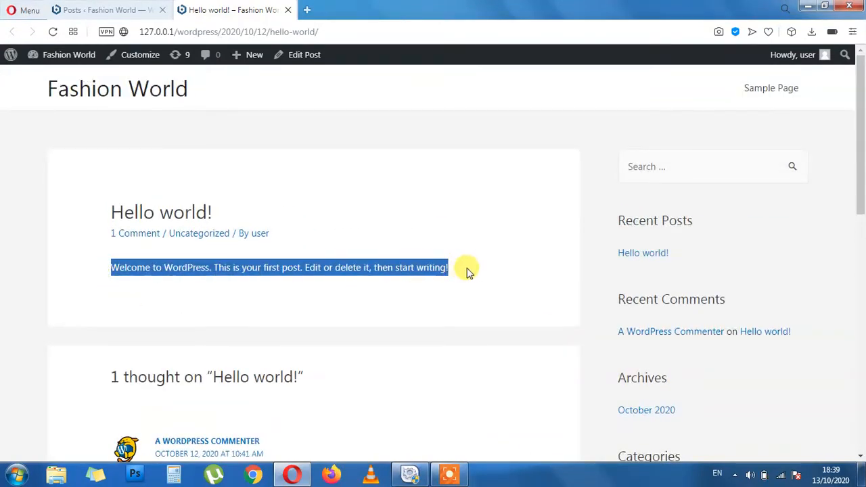
{"action": "left_click", "coordinate": [376, 310]}
{"action": "scroll", "coordinate": [437, 316], "scroll_direction": "down", "scroll_amount": 1}
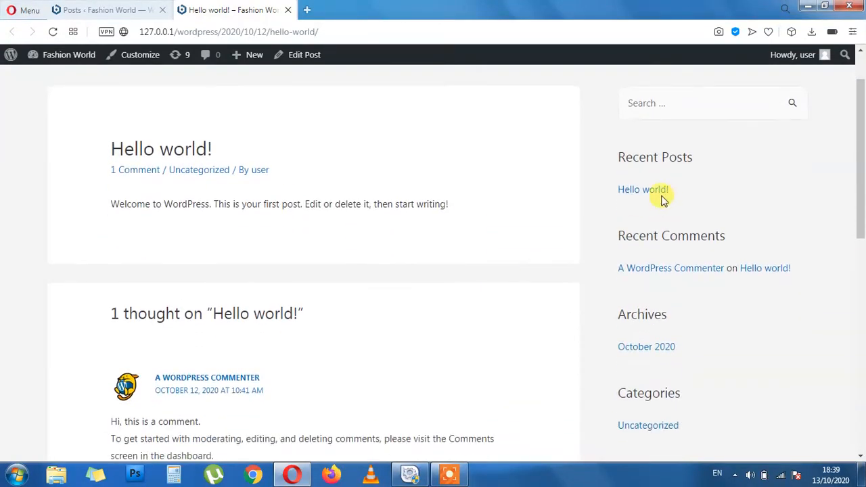
{"action": "scroll", "coordinate": [315, 279], "scroll_direction": "up", "scroll_amount": 1}
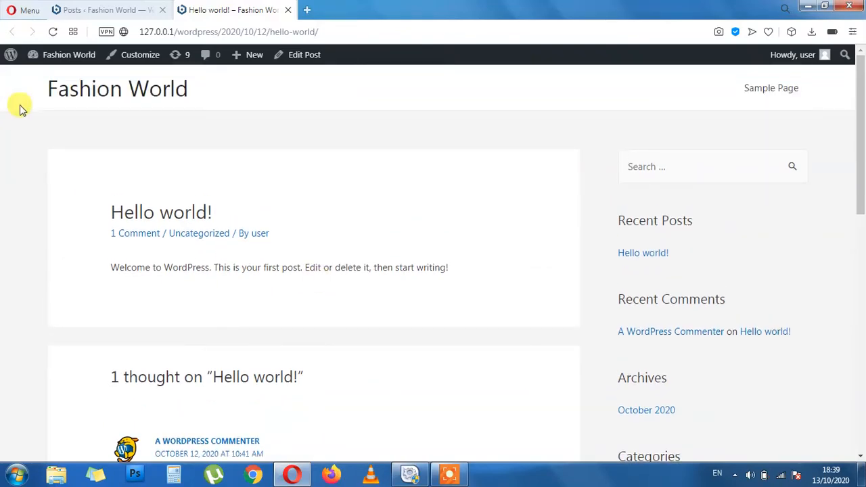
{"action": "scroll", "coordinate": [746, 345], "scroll_direction": "down", "scroll_amount": 6}
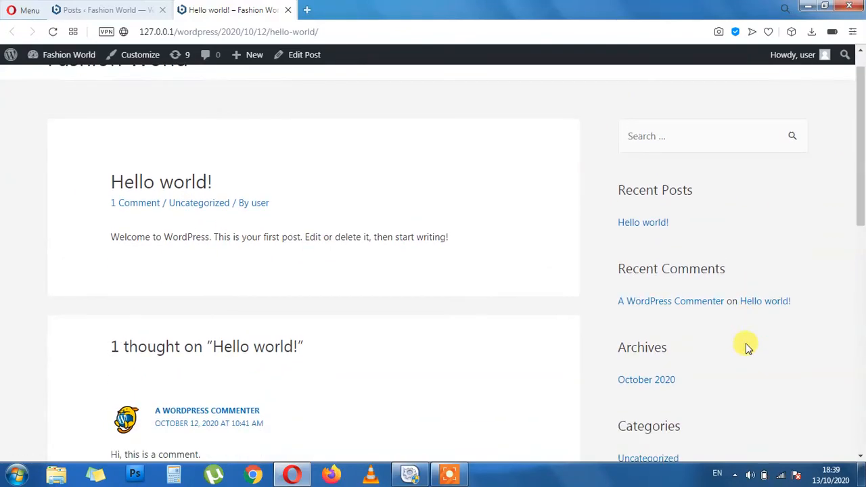
{"action": "scroll", "coordinate": [680, 345], "scroll_direction": "down", "scroll_amount": 3}
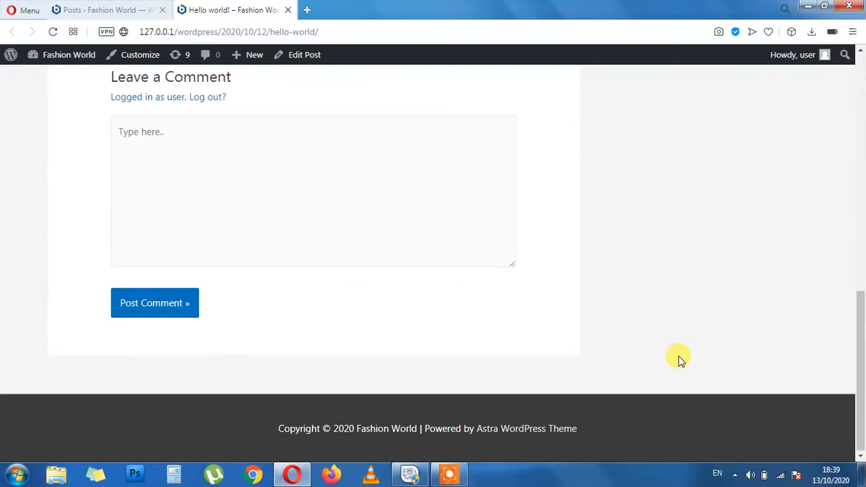
{"action": "scroll", "coordinate": [663, 359], "scroll_direction": "up", "scroll_amount": 7}
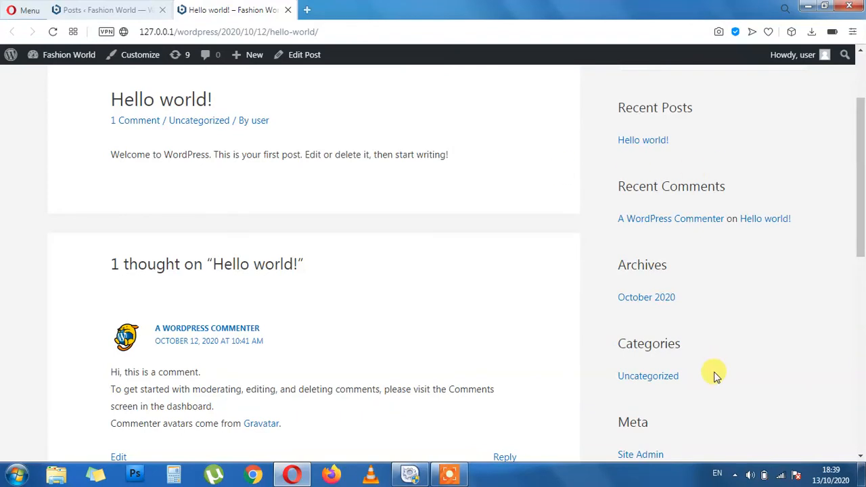
{"action": "scroll", "coordinate": [715, 376], "scroll_direction": "up", "scroll_amount": 2}
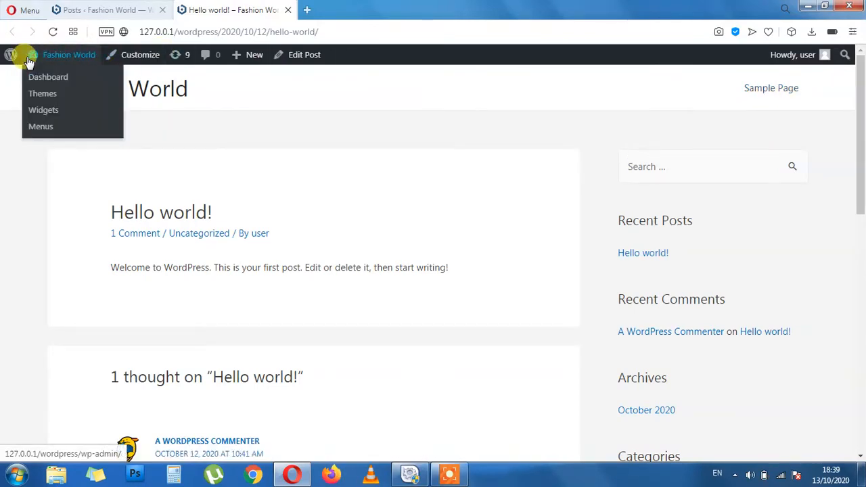
Close the post tab and add a News category on the Categories page
{"action": "left_click", "coordinate": [287, 10]}
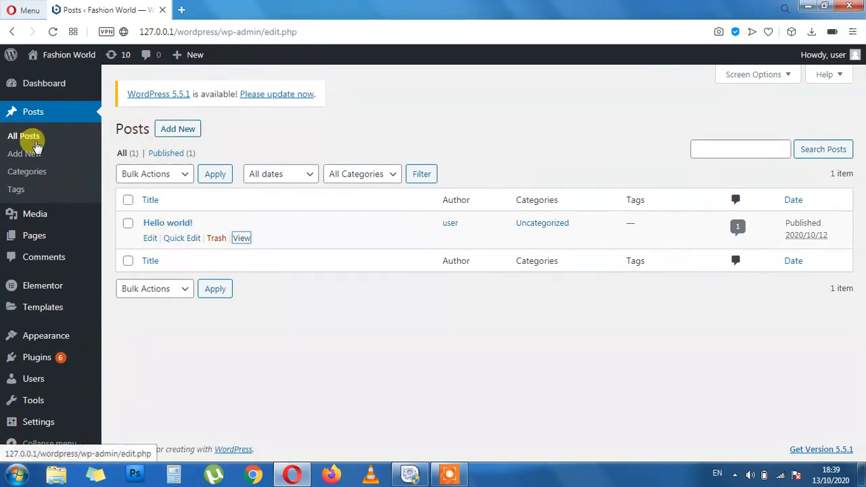
{"action": "left_click", "coordinate": [37, 173]}
{"action": "left_click", "coordinate": [191, 210]}
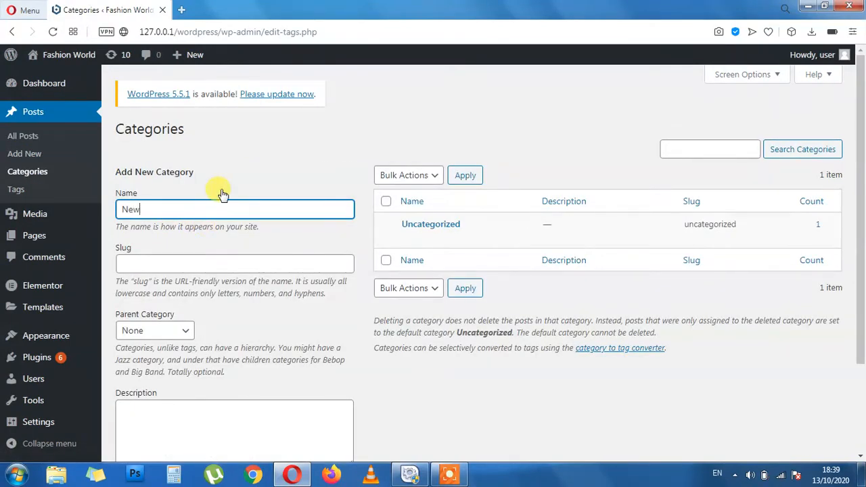
{"action": "key", "text": "Tab"}
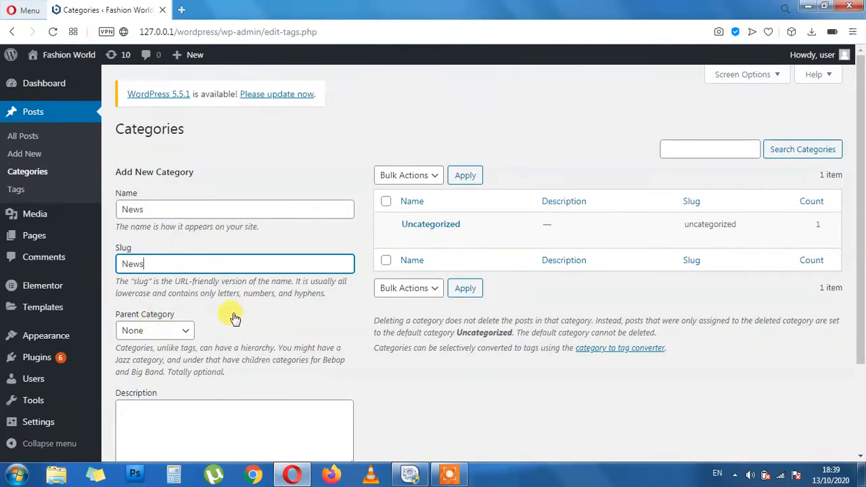
{"action": "scroll", "coordinate": [233, 314], "scroll_direction": "down", "scroll_amount": 2}
{"action": "left_click", "coordinate": [191, 401]}
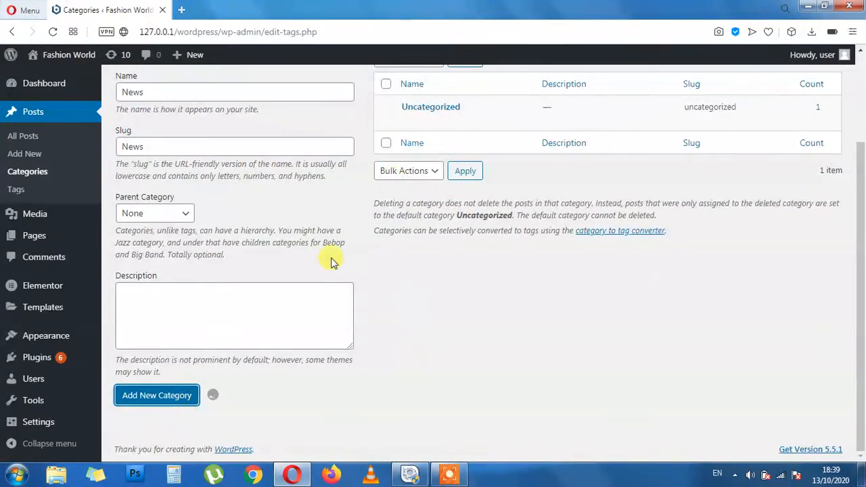
Add a Technology category
{"action": "scroll", "coordinate": [271, 237], "scroll_direction": "up", "scroll_amount": 2}
{"action": "left_click", "coordinate": [230, 200]}
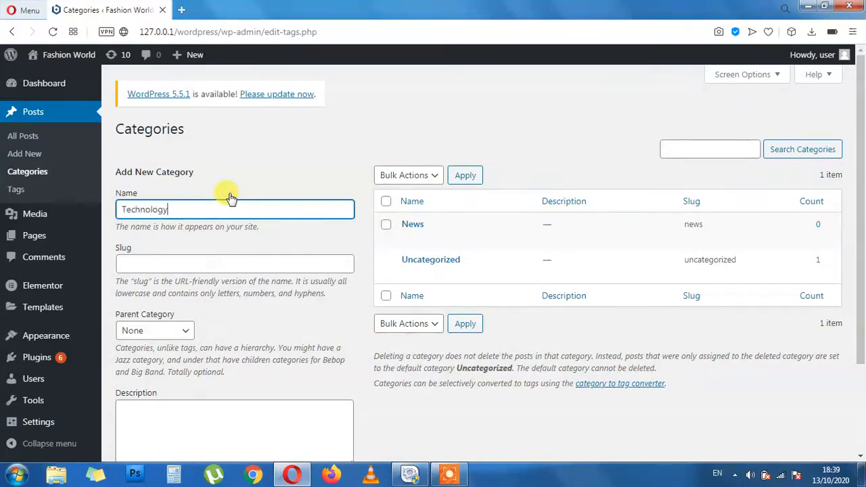
{"action": "scroll", "coordinate": [223, 318], "scroll_direction": "down", "scroll_amount": 1}
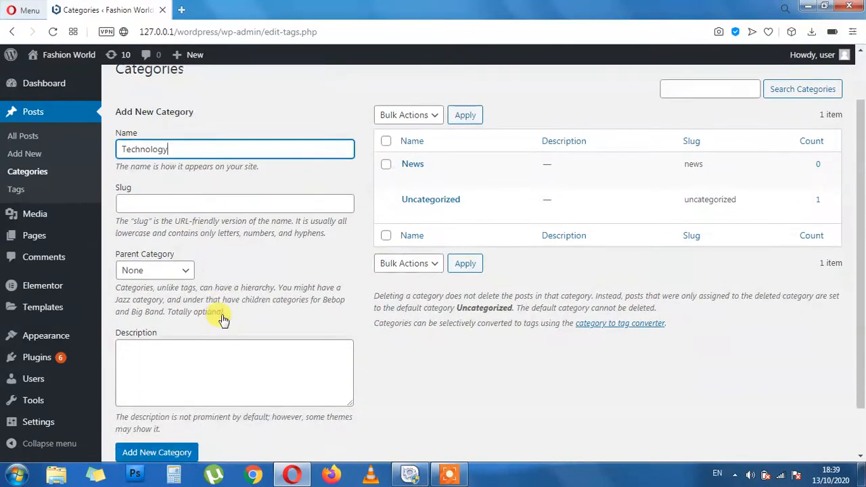
{"action": "scroll", "coordinate": [202, 345], "scroll_direction": "down", "scroll_amount": 1}
{"action": "left_click", "coordinate": [166, 396]}
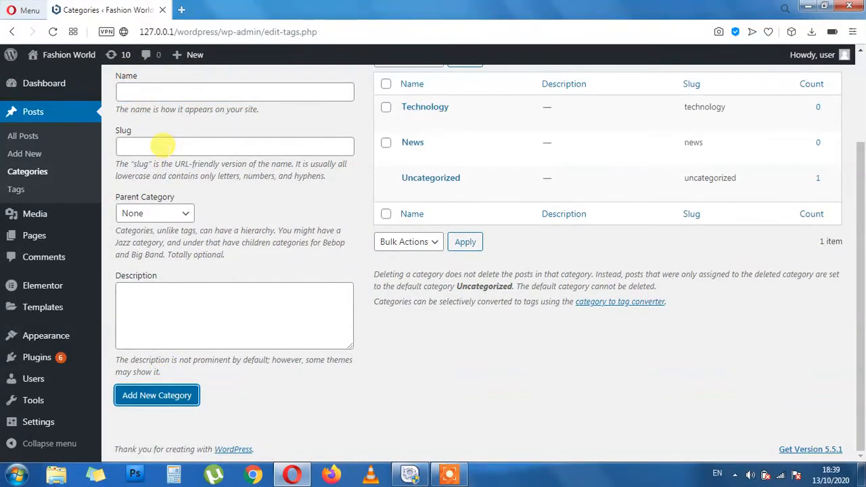
Add a Health category, then start a new post
{"action": "scroll", "coordinate": [215, 197], "scroll_direction": "up", "scroll_amount": 2}
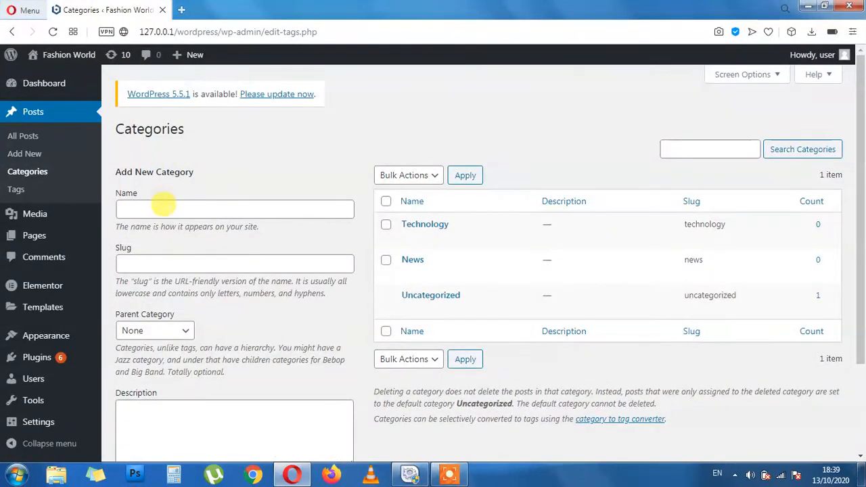
{"action": "left_click", "coordinate": [166, 203]}
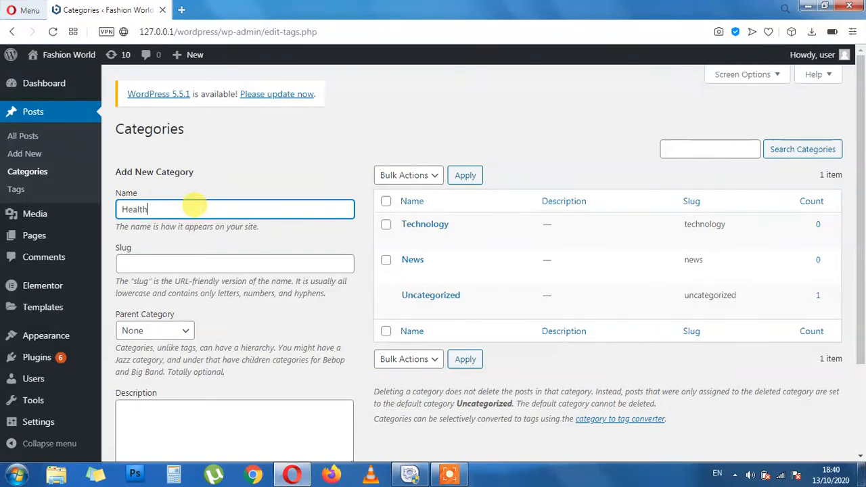
{"action": "scroll", "coordinate": [193, 205], "scroll_direction": "down", "scroll_amount": 3}
{"action": "left_click", "coordinate": [157, 395]}
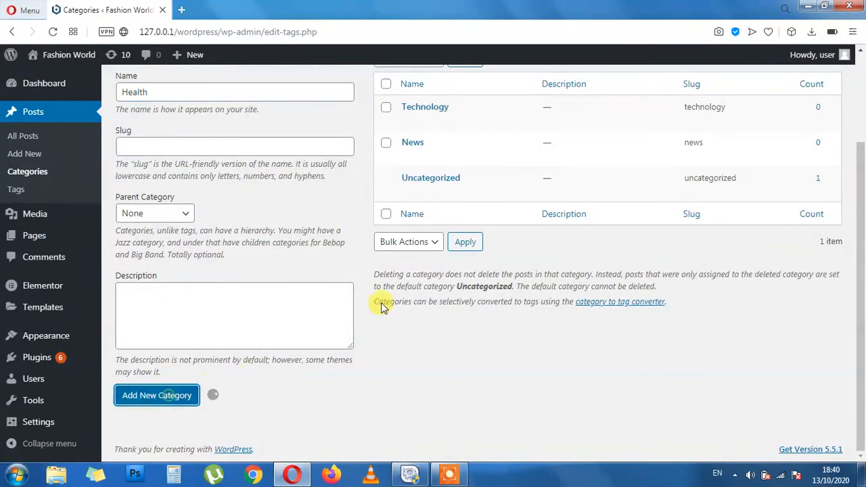
{"action": "scroll", "coordinate": [47, 149], "scroll_direction": "up", "scroll_amount": 3}
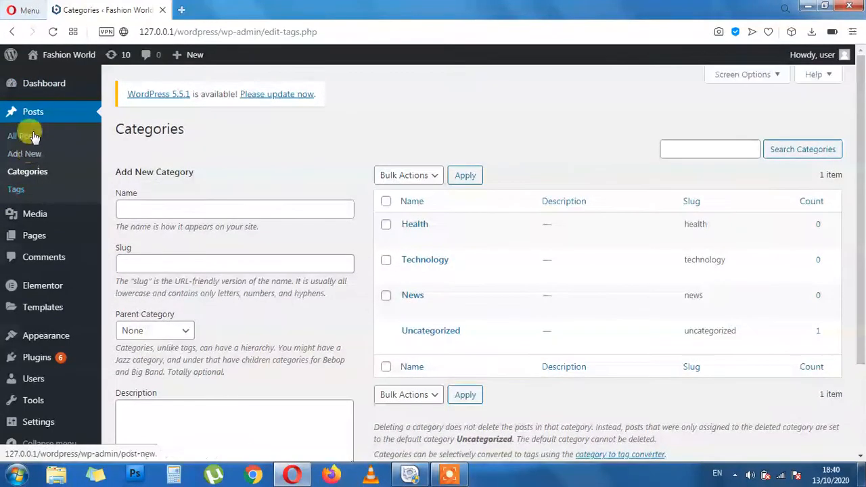
{"action": "left_click", "coordinate": [23, 154]}
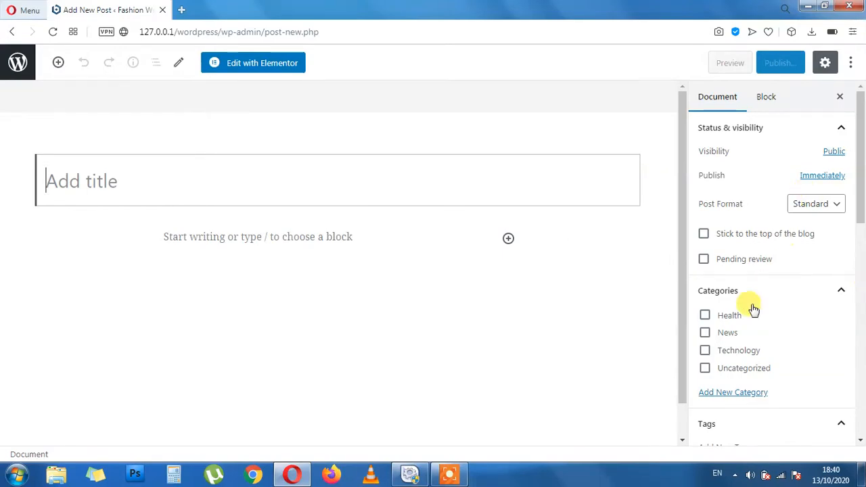
Tick and untick the Health and News categories, then return to the posts list
{"action": "left_click", "coordinate": [705, 316]}
{"action": "left_click", "coordinate": [705, 316]}
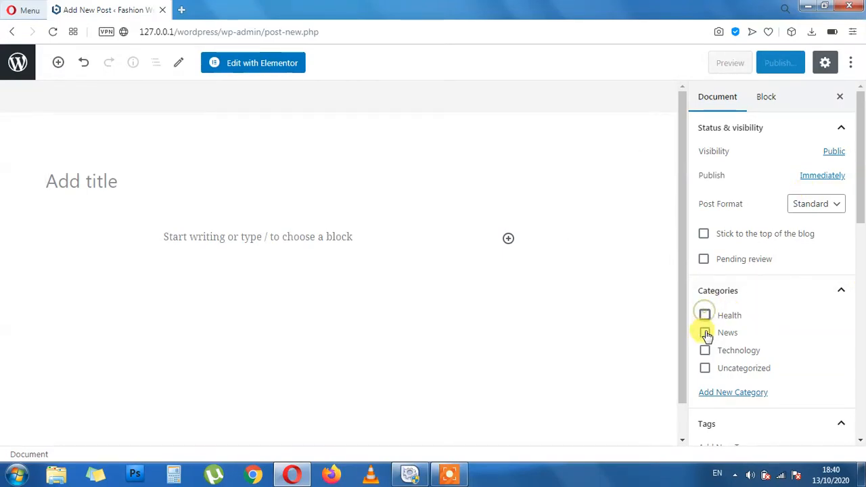
{"action": "left_click", "coordinate": [705, 333]}
{"action": "left_click", "coordinate": [705, 335]}
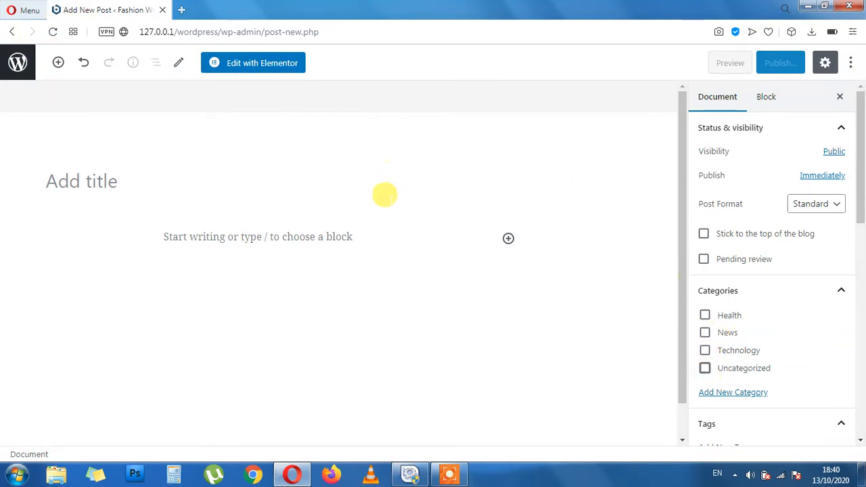
{"action": "scroll", "coordinate": [399, 224], "scroll_direction": "down", "scroll_amount": 1}
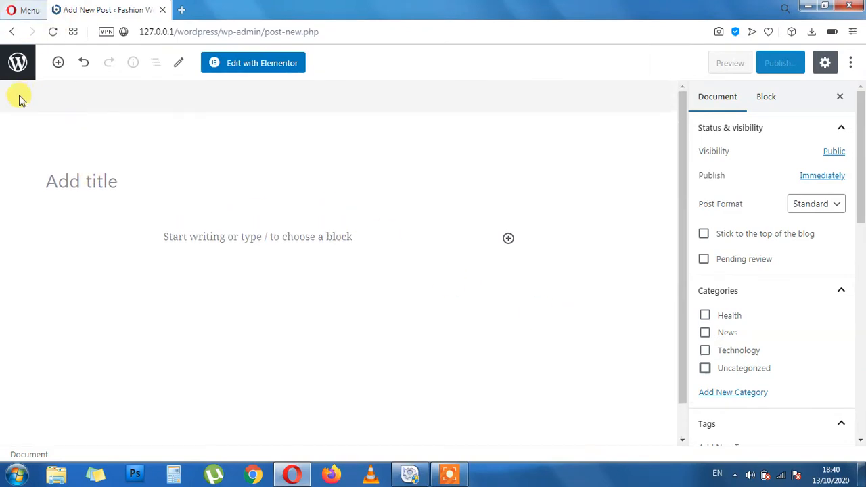
{"action": "left_click", "coordinate": [17, 62]}
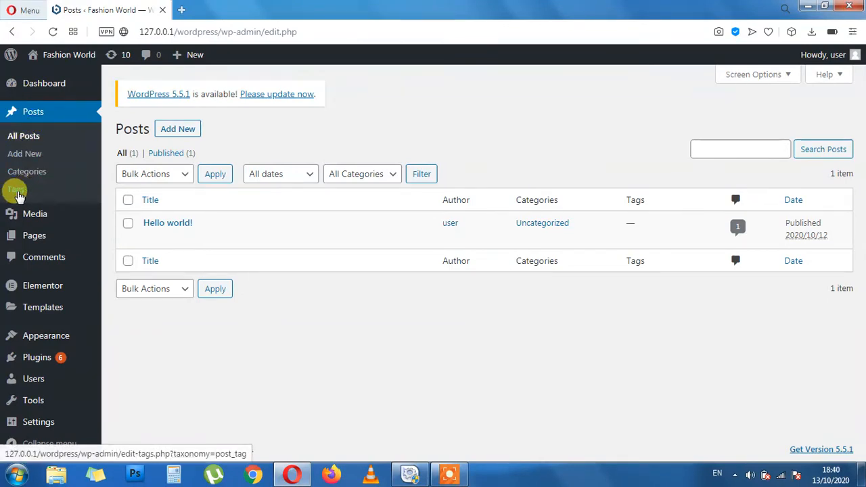
Type a trial Samsung tag on the Tags page, erase it, and go to Media
{"action": "left_click", "coordinate": [18, 192]}
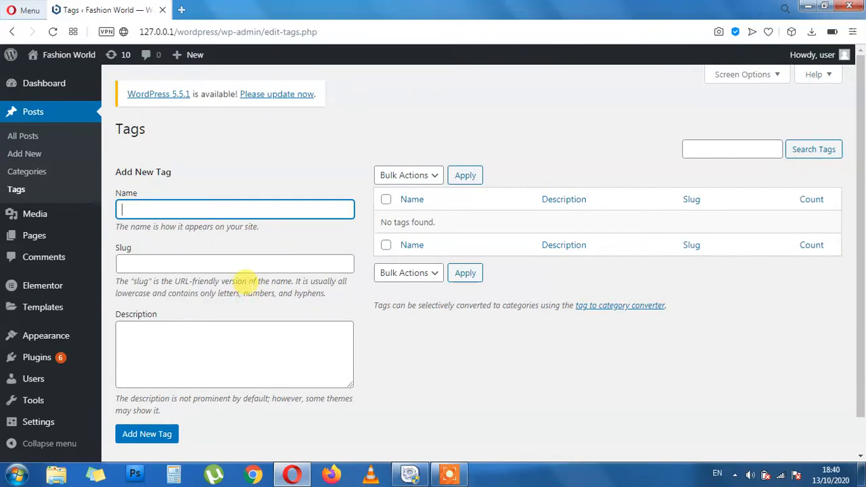
{"action": "type", "text": "Samsi"}
{"action": "type", "text": "g"}
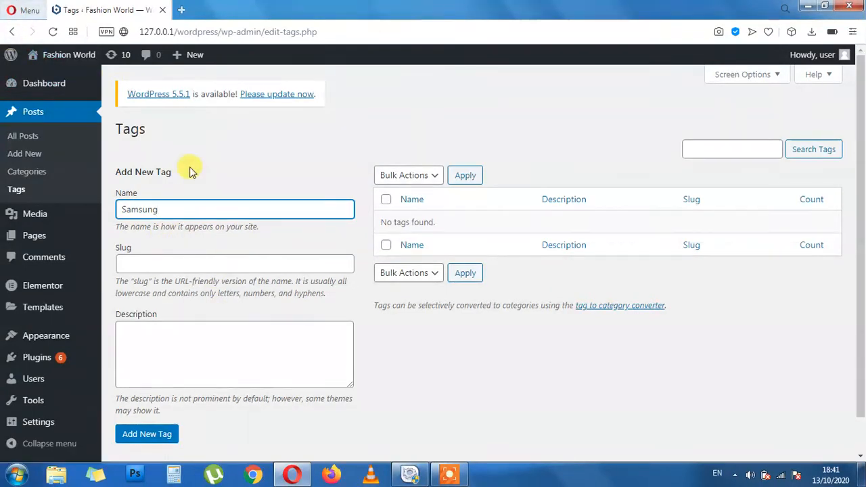
{"action": "key", "text": "BackSpace"}
{"action": "key", "text": "BackSpace"}
{"action": "key", "text": "BackSpace"}
{"action": "key", "text": "BackSpace"}
{"action": "key", "text": "BackSpace"}
{"action": "key", "text": "BackSpace"}
{"action": "key", "text": "BackSpace"}
{"action": "scroll", "coordinate": [83, 223], "scroll_direction": "down", "scroll_amount": 2}
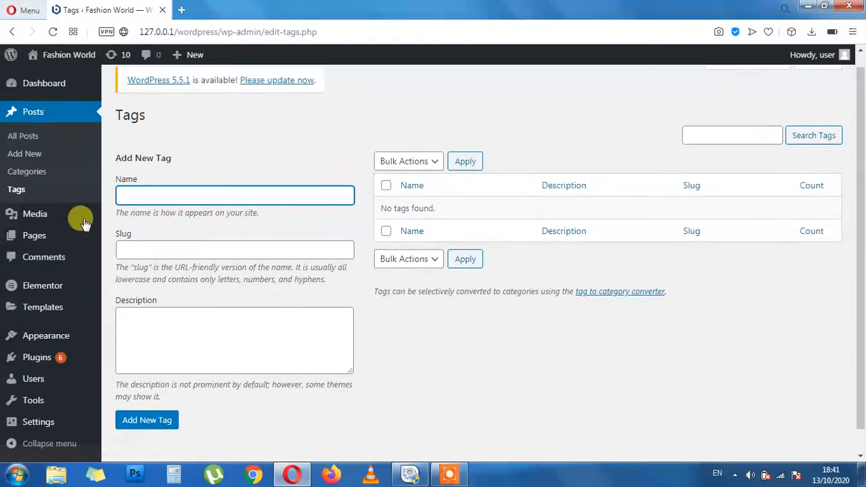
{"action": "left_click", "coordinate": [37, 215]}
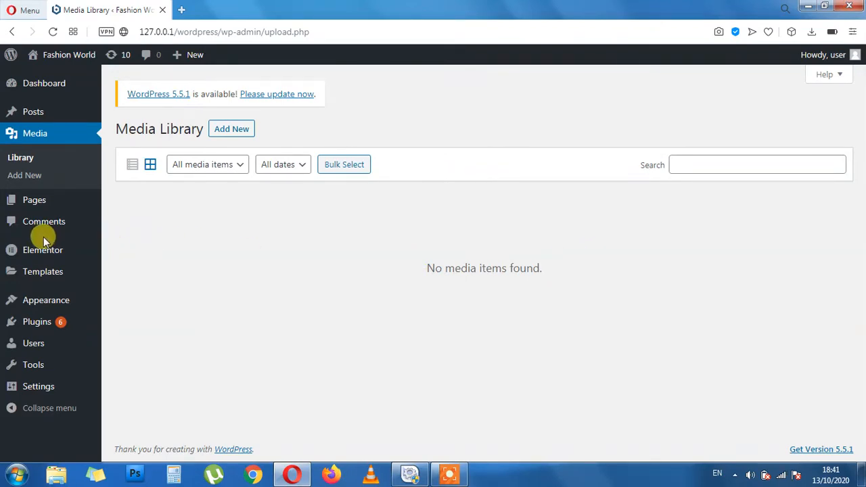
Show the media upload area, then switch to the Pages list
{"action": "left_click", "coordinate": [231, 129]}
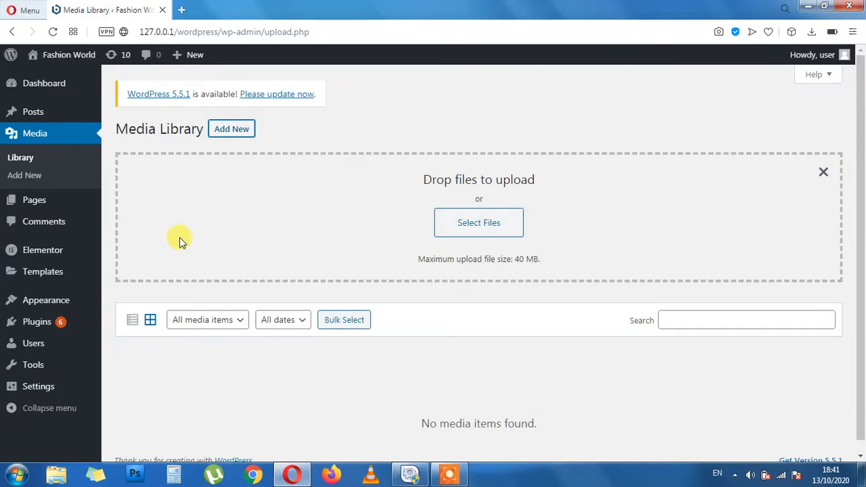
{"action": "left_click", "coordinate": [42, 203]}
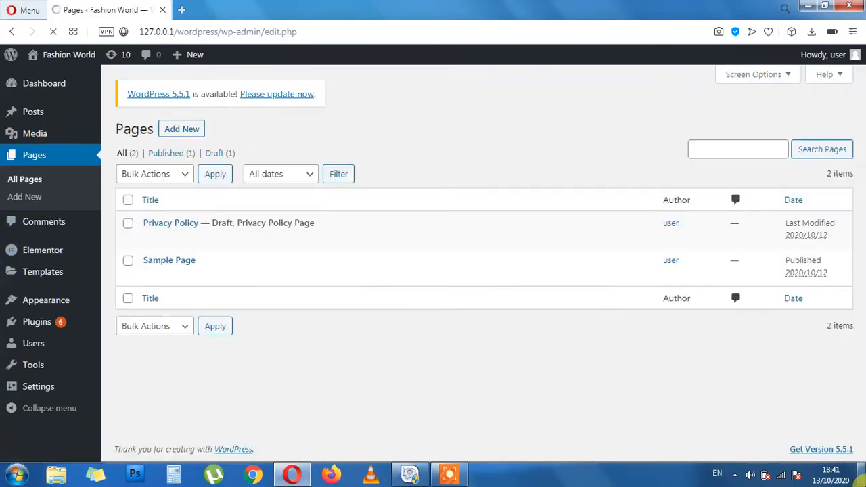
{"action": "mouse_move", "coordinate": [531, 230]}
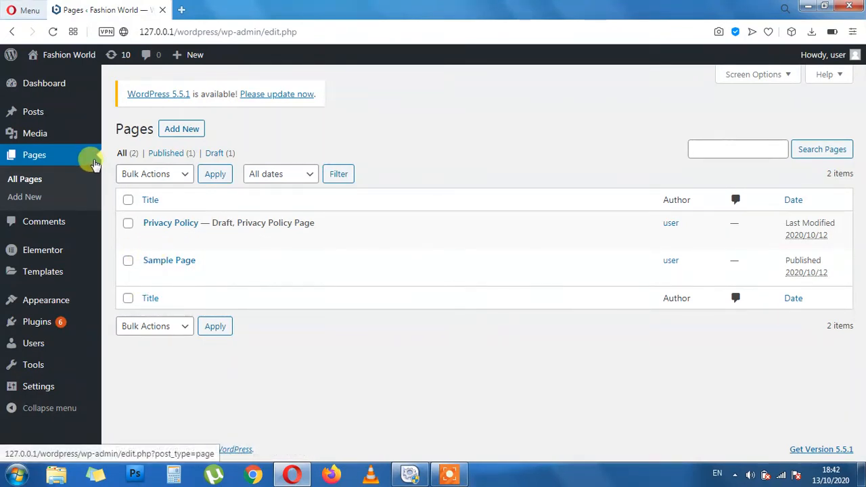
{"action": "mouse_move", "coordinate": [42, 110]}
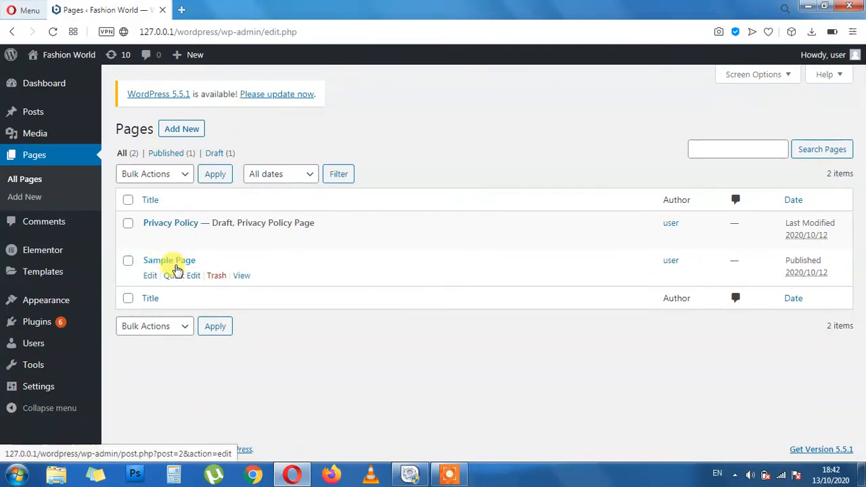
Open Sample Page in the block editor and look over its content
{"action": "left_click", "coordinate": [150, 275]}
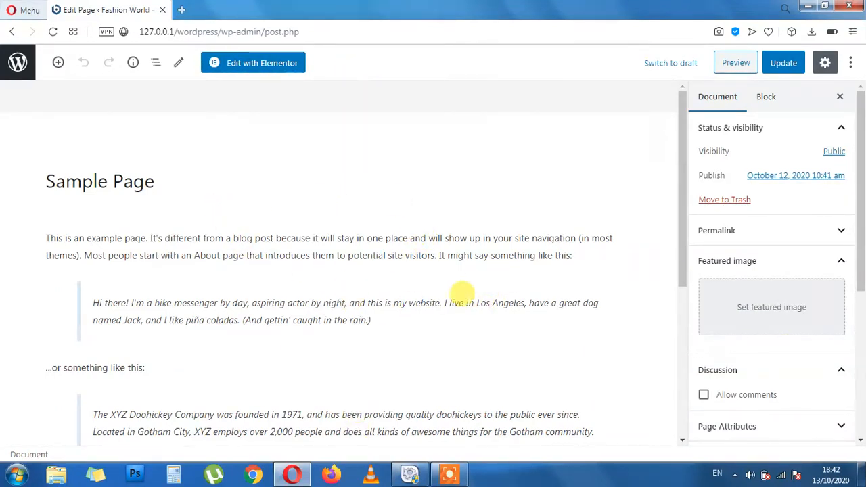
{"action": "scroll", "coordinate": [808, 284], "scroll_direction": "down", "scroll_amount": 2}
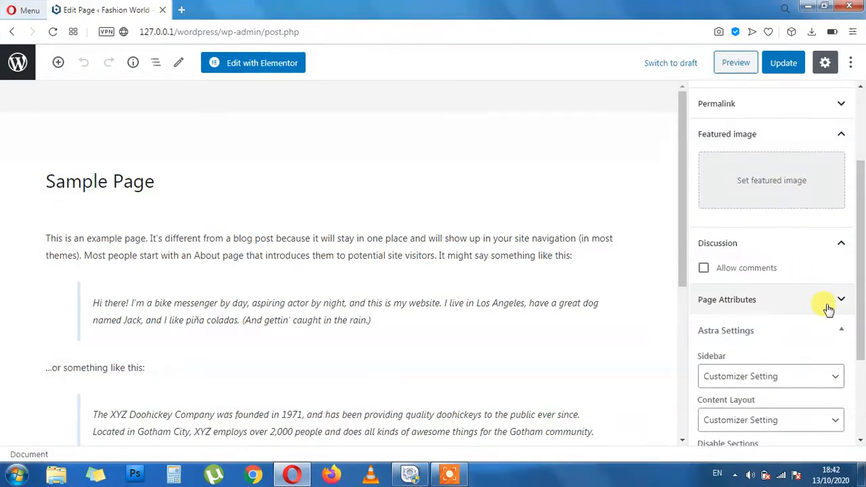
{"action": "scroll", "coordinate": [828, 309], "scroll_direction": "up", "scroll_amount": 2}
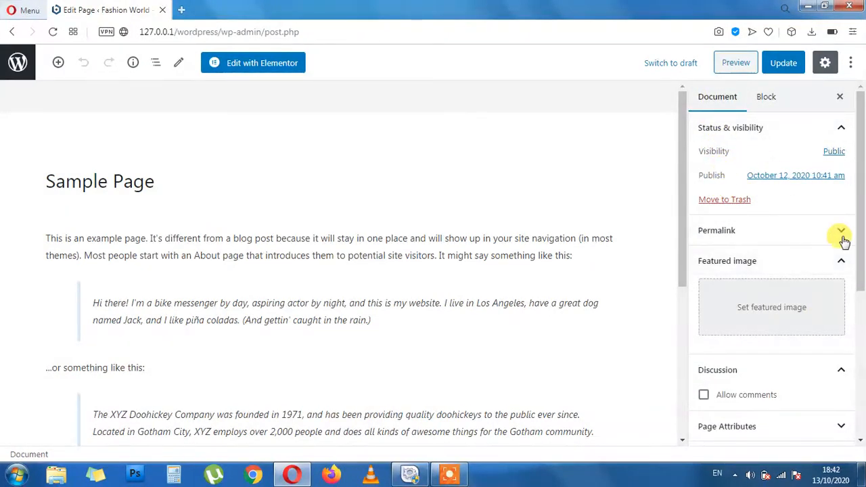
Set the Sample Page visibility to Private and confirm the prompt
{"action": "left_click", "coordinate": [834, 152]}
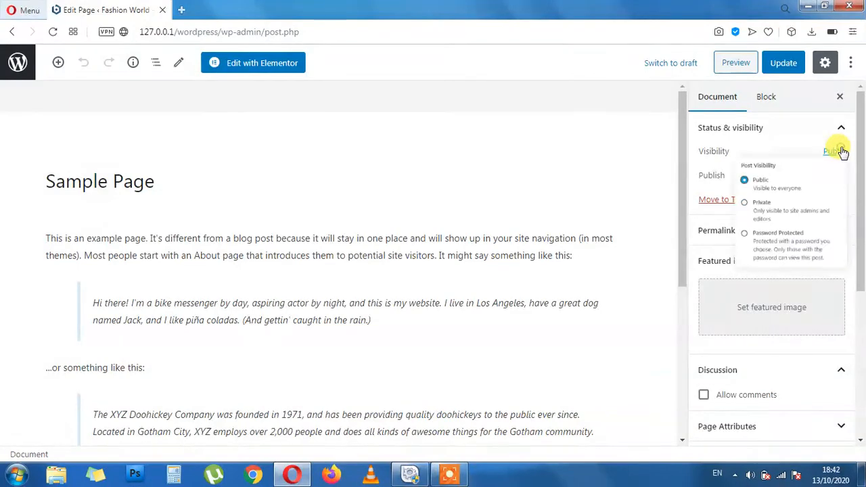
{"action": "left_click", "coordinate": [701, 229]}
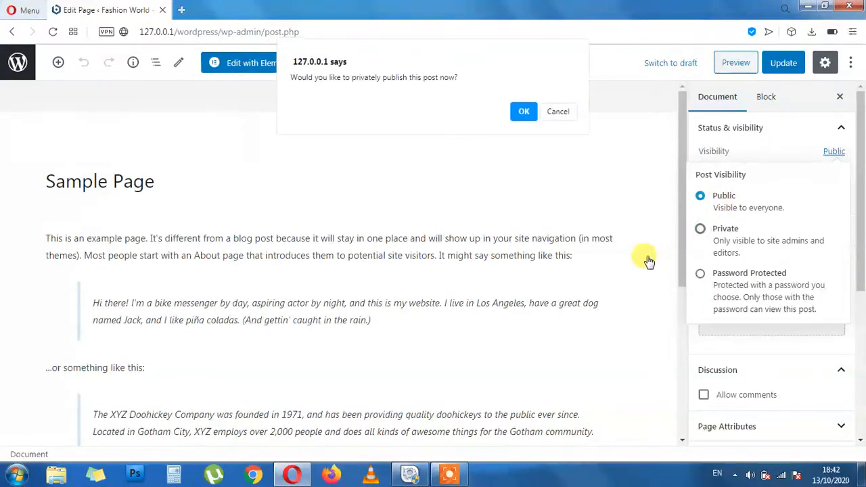
{"action": "left_click", "coordinate": [509, 113]}
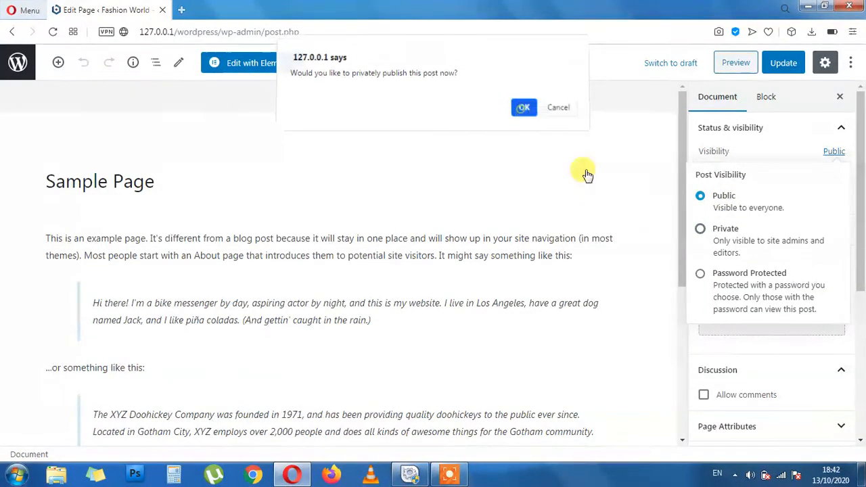
{"action": "left_click", "coordinate": [644, 217]}
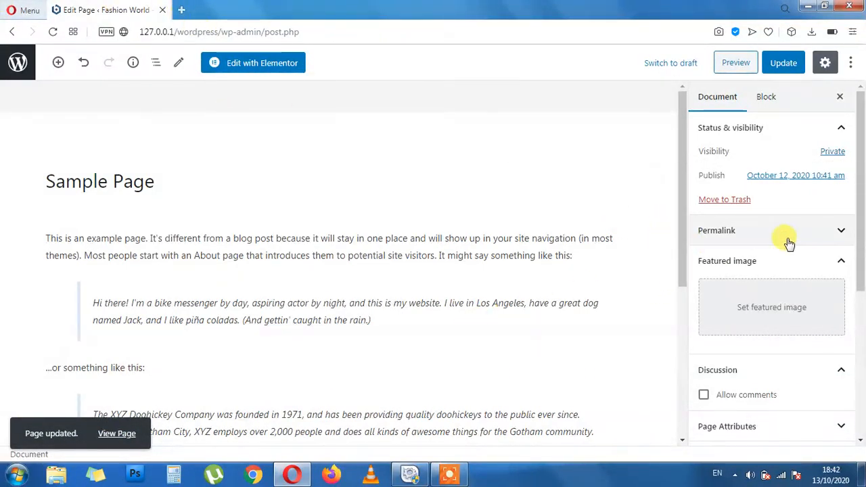
Switch off comments in the Sample Page discussion settings
{"action": "scroll", "coordinate": [820, 318], "scroll_direction": "down", "scroll_amount": 1}
{"action": "scroll", "coordinate": [822, 340], "scroll_direction": "down", "scroll_amount": 1}
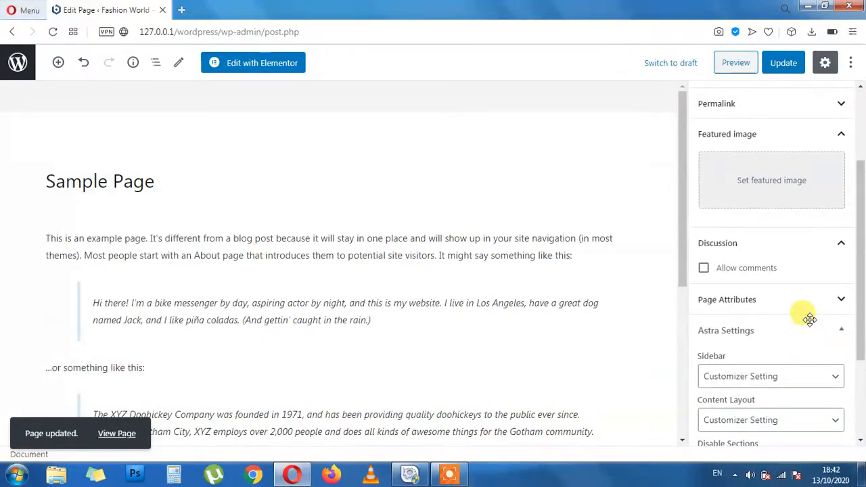
{"action": "left_click", "coordinate": [704, 268]}
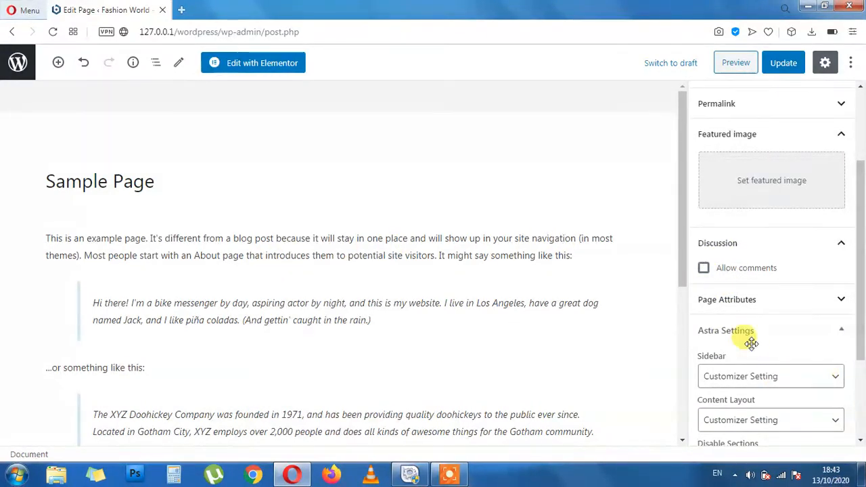
{"action": "scroll", "coordinate": [758, 228], "scroll_direction": "down", "scroll_amount": 2}
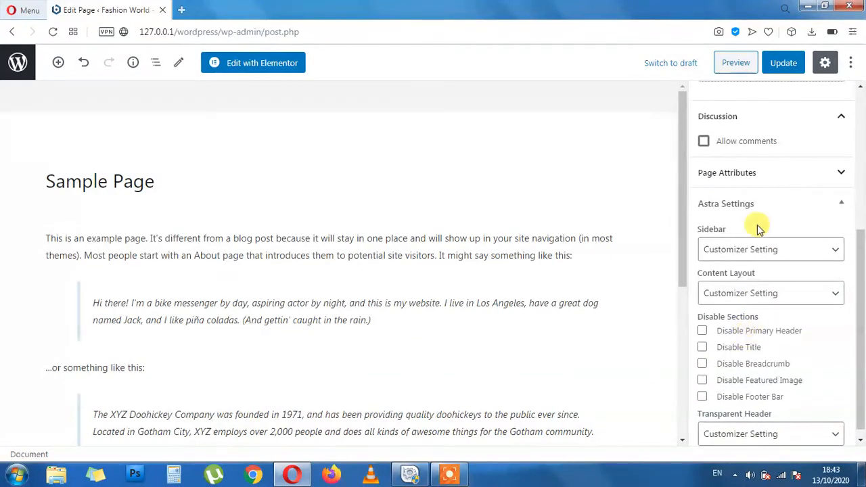
Expand Page Attributes, then open the live Fashion World front page from a new tab
{"action": "left_click", "coordinate": [841, 174]}
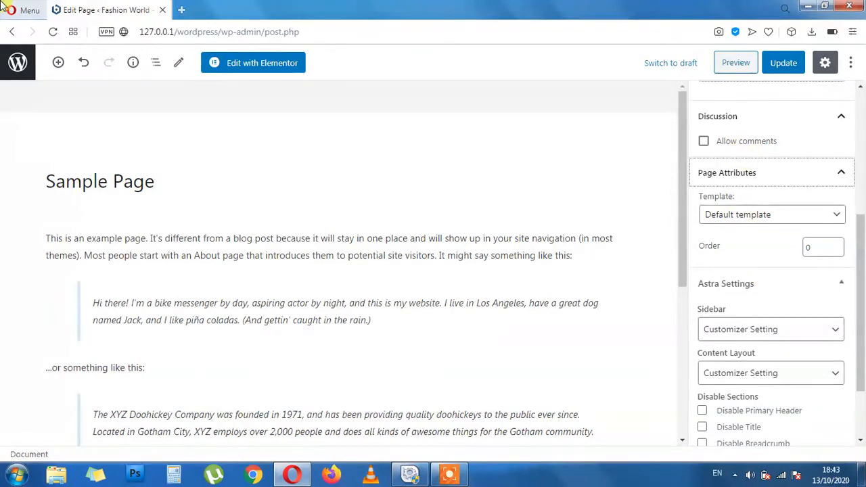
{"action": "middle_click", "coordinate": [19, 61]}
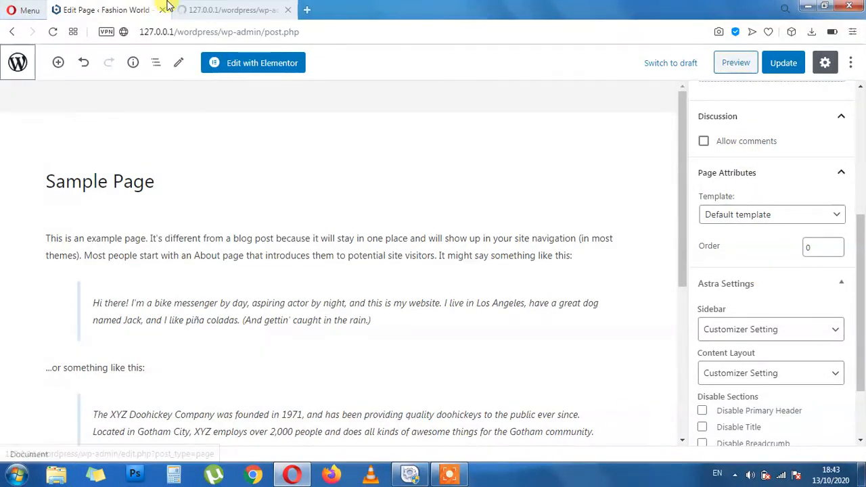
{"action": "left_click", "coordinate": [230, 9]}
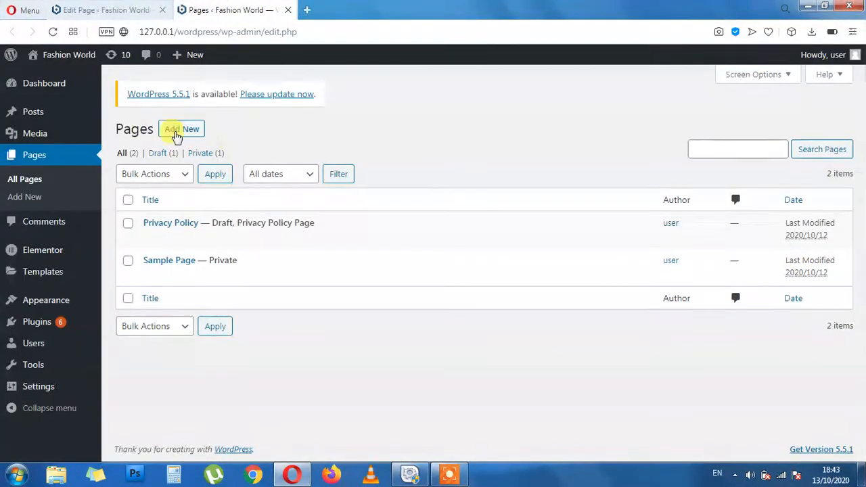
{"action": "left_click", "coordinate": [46, 75]}
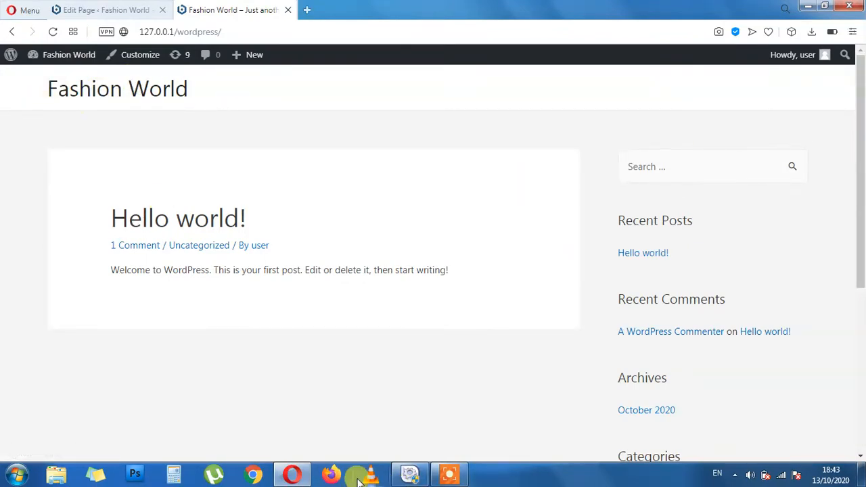
{"action": "left_click_drag", "start_coordinate": [112, 226], "coordinate": [195, 230]}
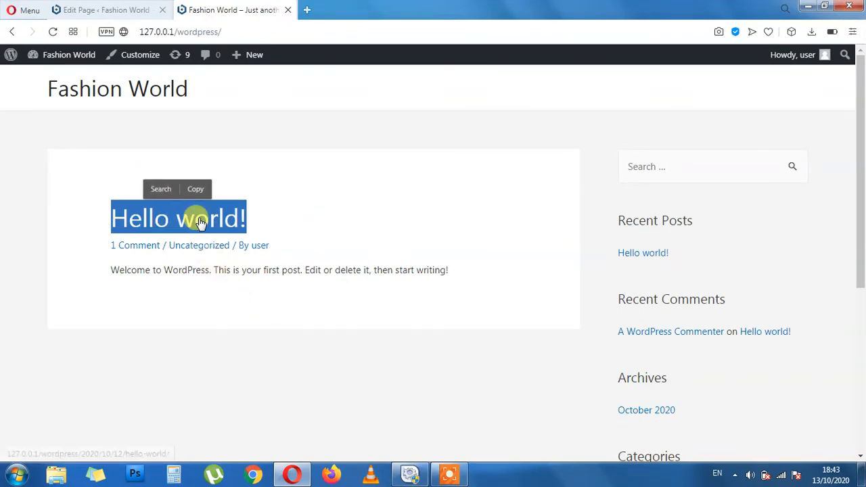
{"action": "left_click", "coordinate": [163, 329]}
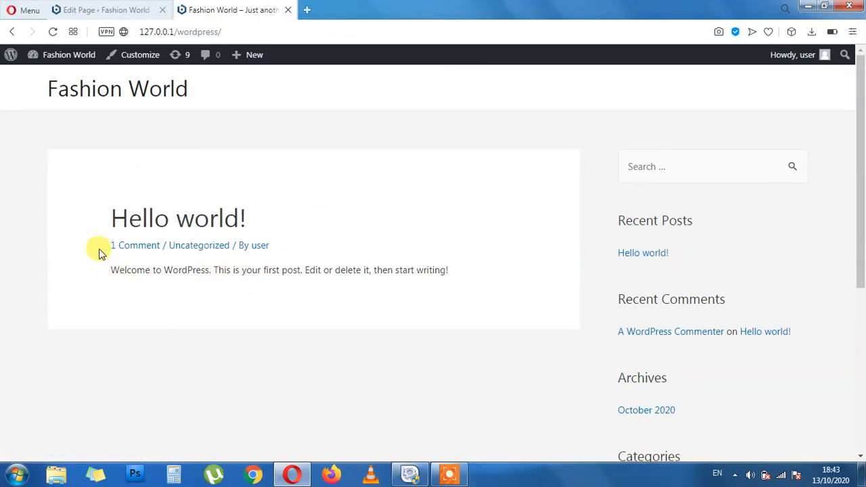
{"action": "mouse_move", "coordinate": [98, 252]}
{"action": "left_mouse_down"}
{"action": "mouse_move", "coordinate": [283, 249]}
{"action": "mouse_move", "coordinate": [263, 261]}
{"action": "mouse_move", "coordinate": [115, 219]}
{"action": "mouse_move", "coordinate": [105, 245]}
{"action": "left_mouse_up"}
{"action": "left_click", "coordinate": [351, 226]}
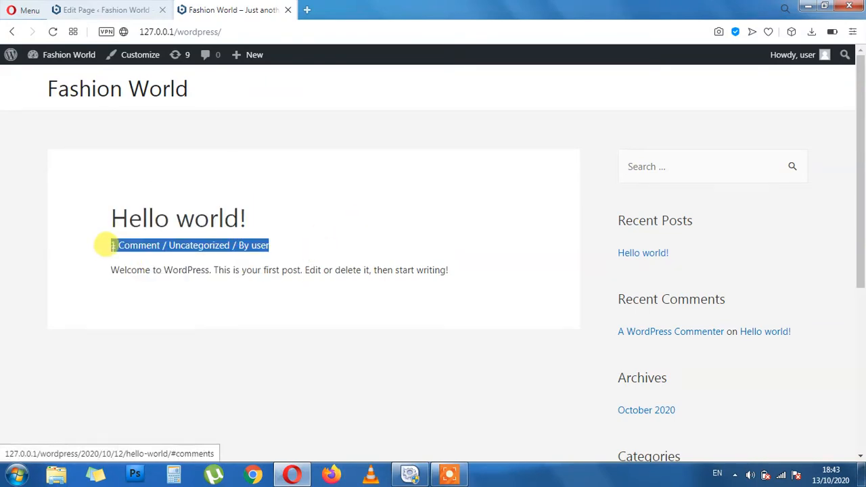
{"action": "left_click", "coordinate": [218, 345]}
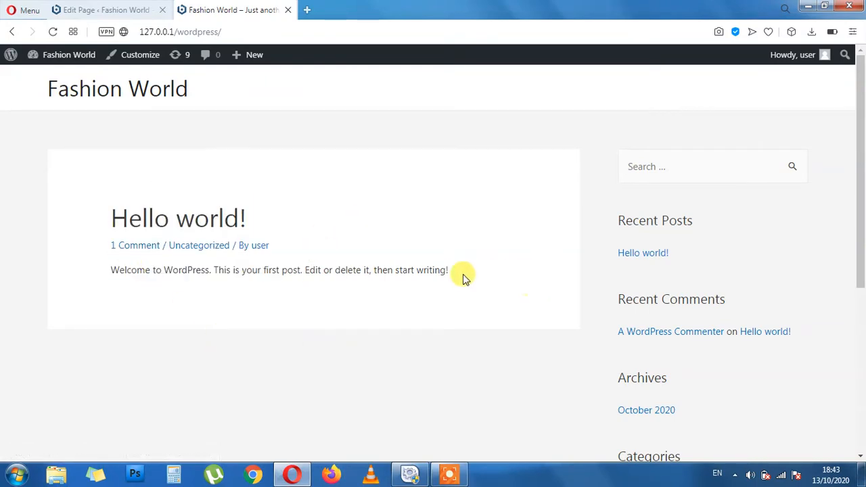
{"action": "left_click_drag", "start_coordinate": [464, 277], "coordinate": [105, 270]}
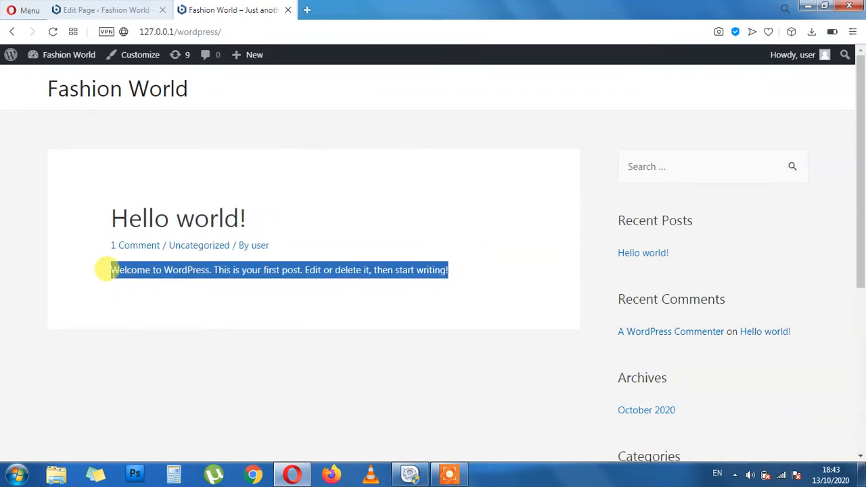
{"action": "left_click", "coordinate": [314, 366]}
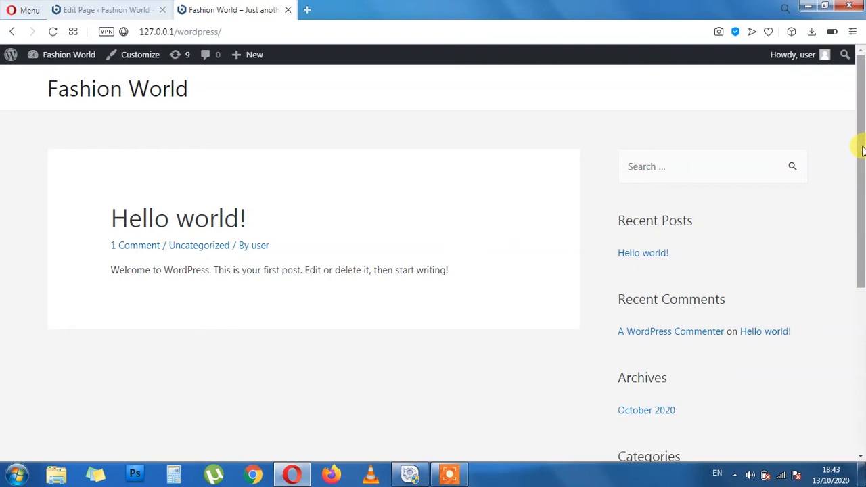
{"action": "left_click_drag", "start_coordinate": [862, 150], "coordinate": [863, 346]}
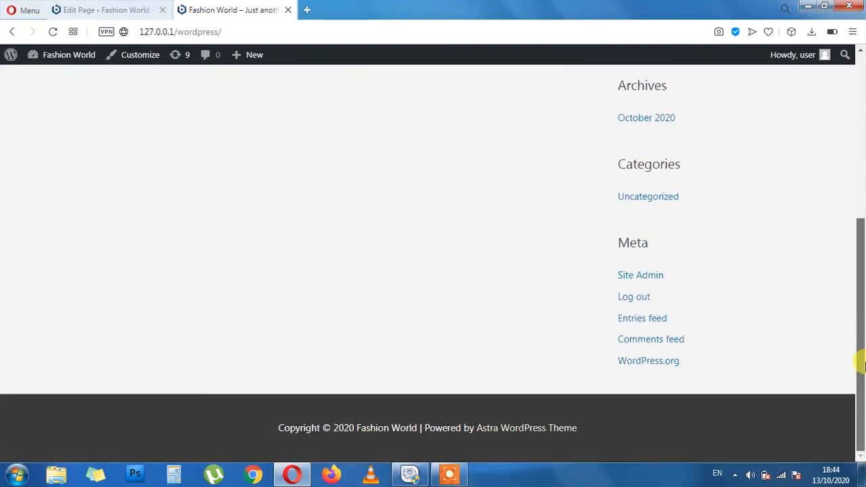
{"action": "scroll", "coordinate": [846, 209], "scroll_direction": "up", "scroll_amount": 5}
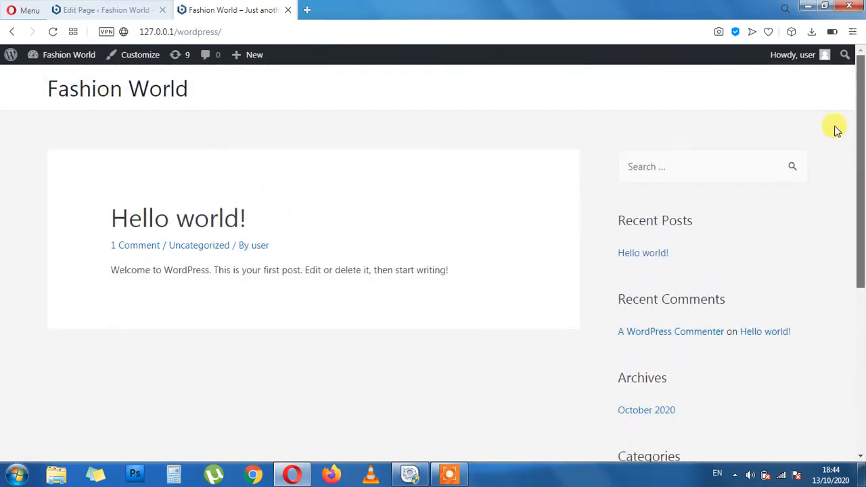
Set the Sample Page's Astra sidebar to No Sidebar and update the page
{"action": "left_click", "coordinate": [155, 5]}
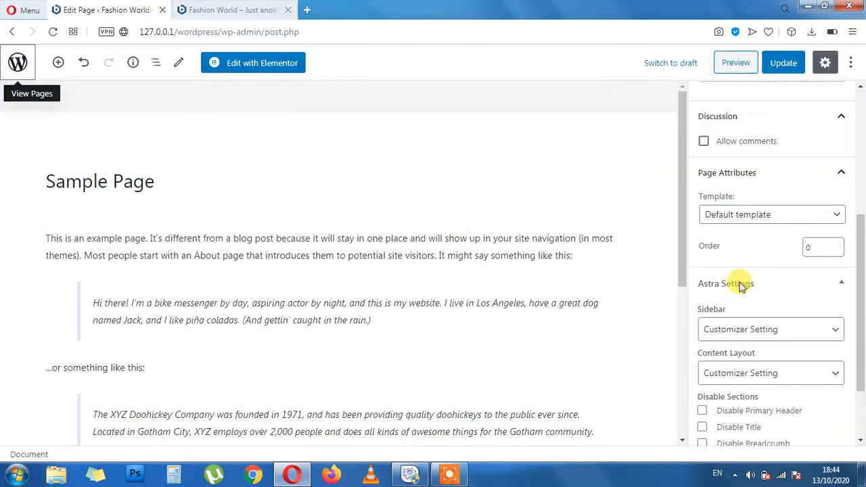
{"action": "left_click", "coordinate": [834, 329]}
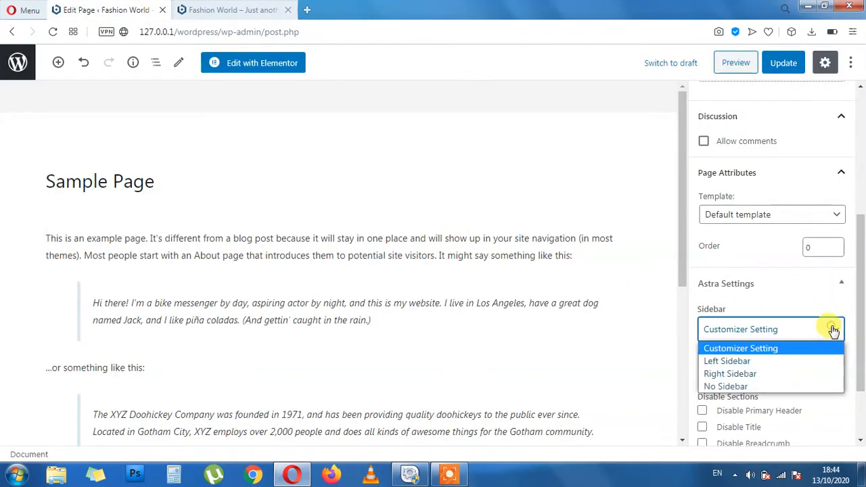
{"action": "left_click", "coordinate": [742, 387]}
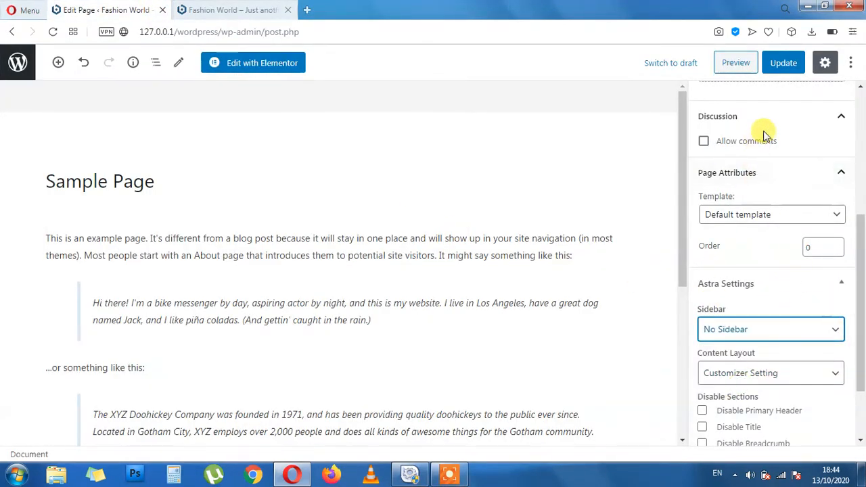
{"action": "left_click", "coordinate": [781, 59]}
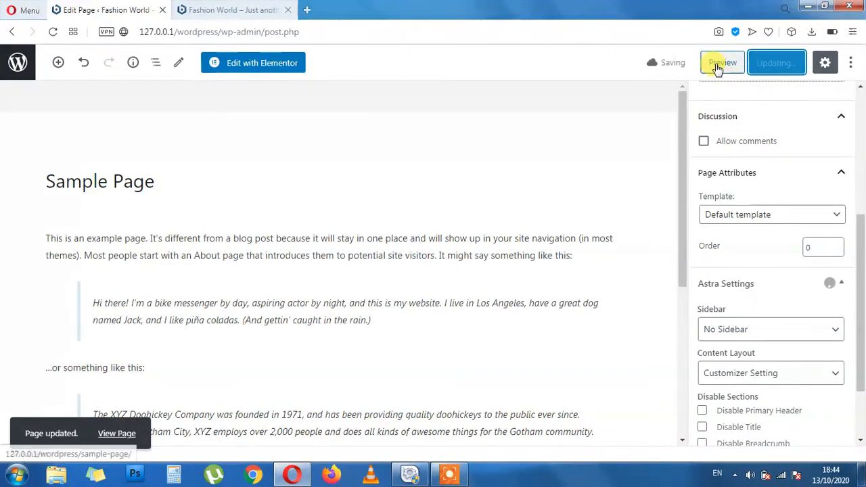
Open the live Sample Page in a new tab to check the full-width layout, then return to the editor
{"action": "left_click", "coordinate": [119, 433]}
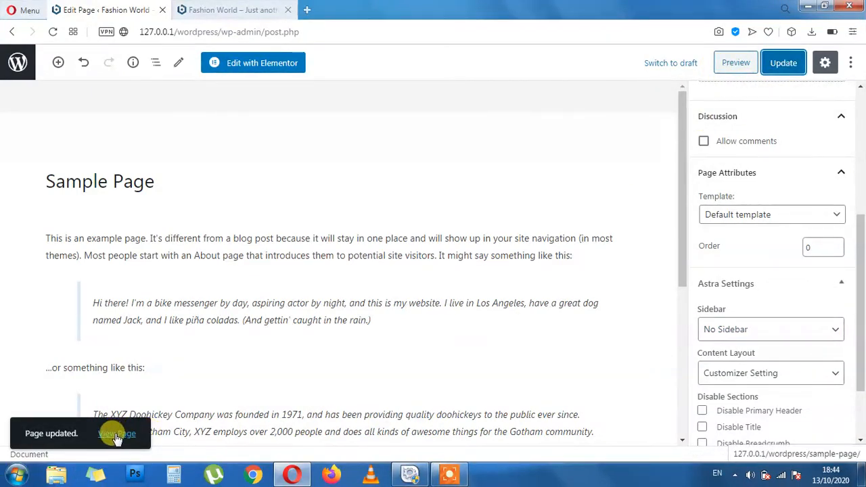
{"action": "right_click", "coordinate": [116, 434]}
{"action": "left_click", "coordinate": [155, 293]}
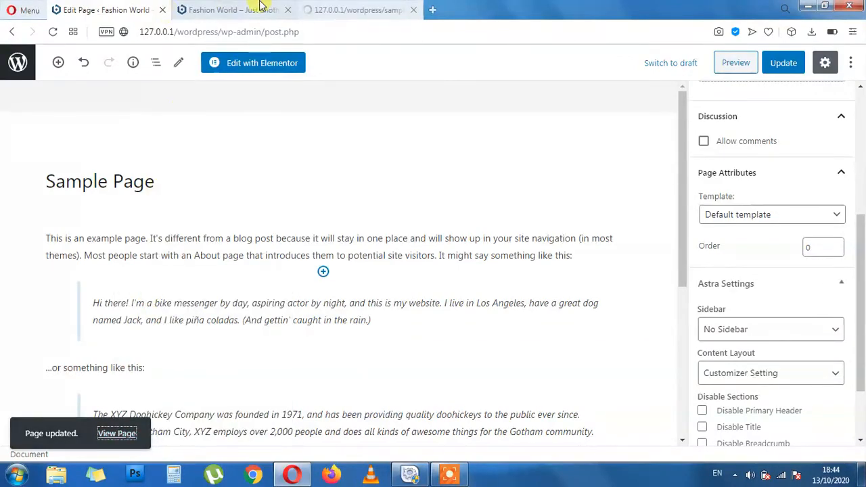
{"action": "left_click", "coordinate": [357, 8]}
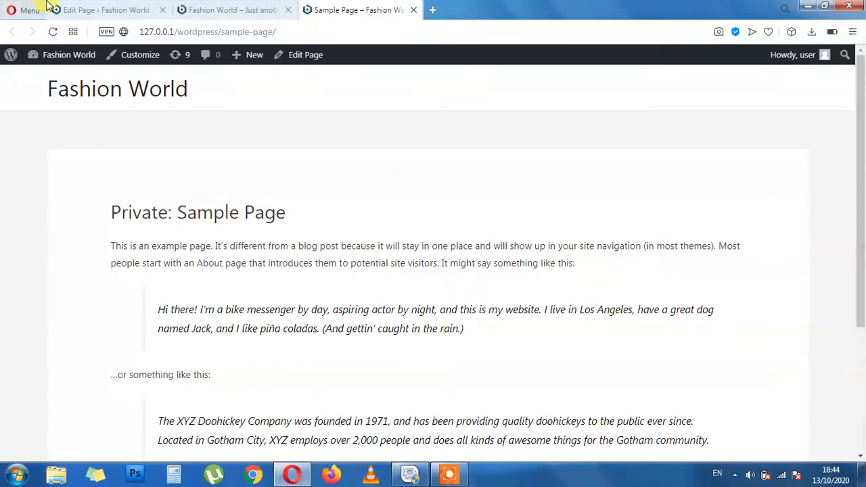
{"action": "left_click", "coordinate": [95, 10]}
Set the Sample Page sidebar to Left Sidebar, update, and preview it in a new tab
{"action": "middle_click", "coordinate": [371, 8]}
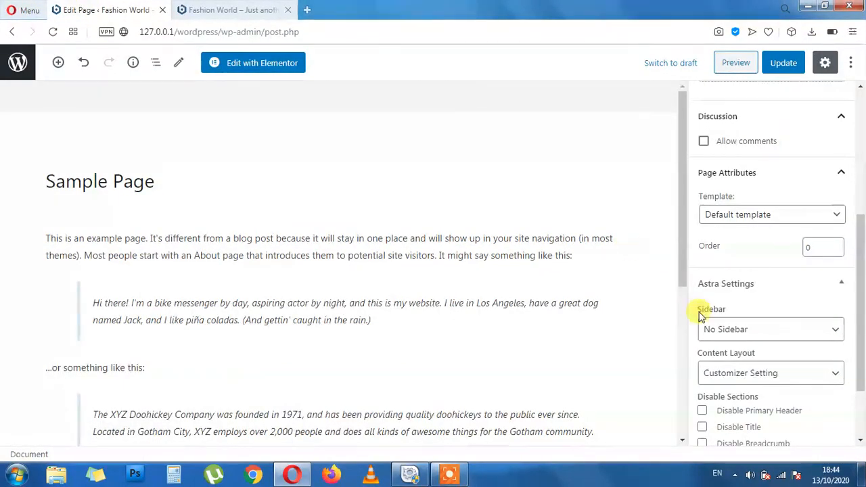
{"action": "left_click", "coordinate": [763, 334]}
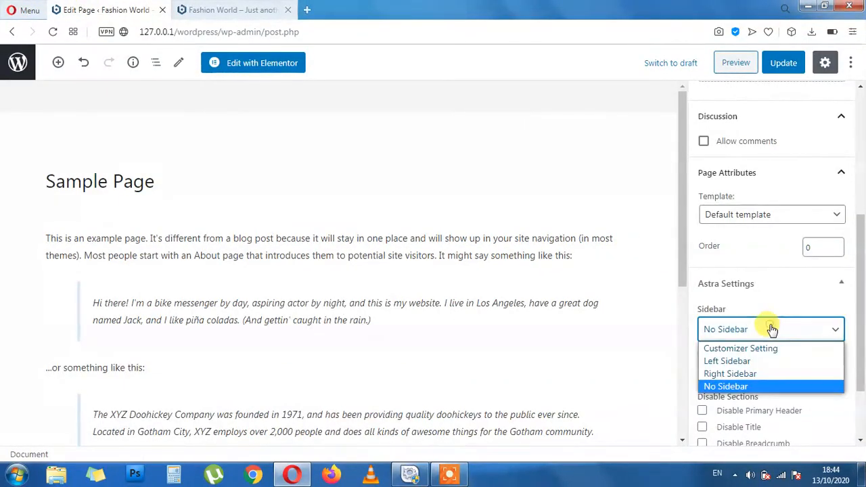
{"action": "left_click", "coordinate": [730, 360]}
{"action": "left_click", "coordinate": [783, 62]}
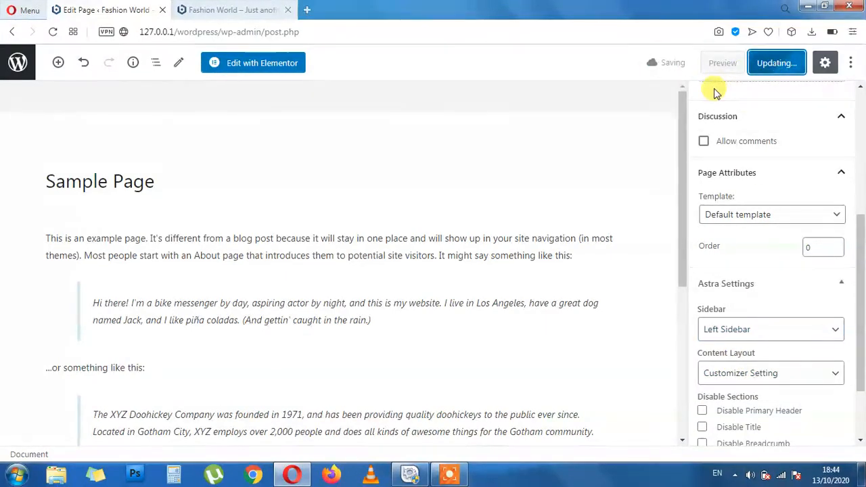
{"action": "right_click", "coordinate": [723, 64]}
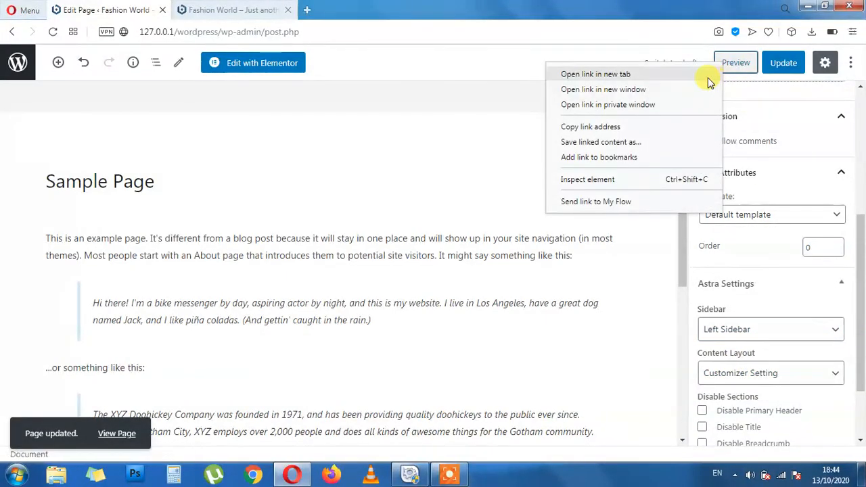
{"action": "left_click", "coordinate": [708, 73]}
{"action": "left_click", "coordinate": [328, 8]}
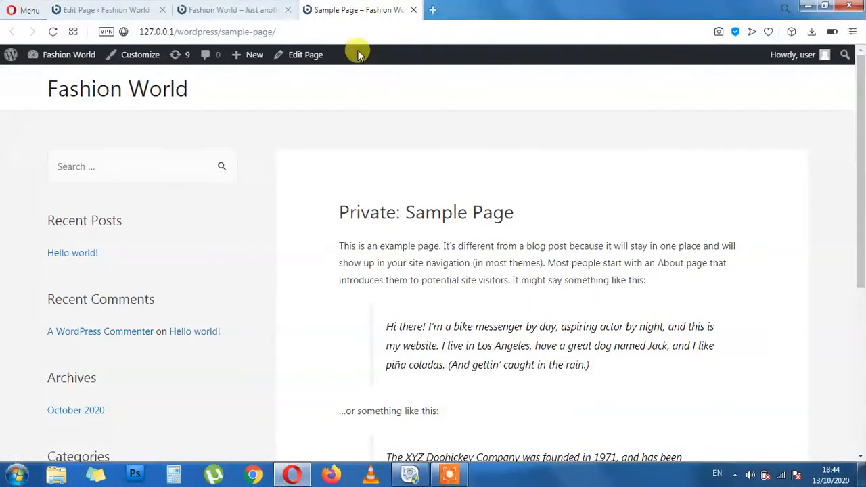
{"action": "middle_click", "coordinate": [346, 5]}
Switch the sidebar to Right Sidebar, update, and preview the saved page
{"action": "left_click", "coordinate": [129, 6]}
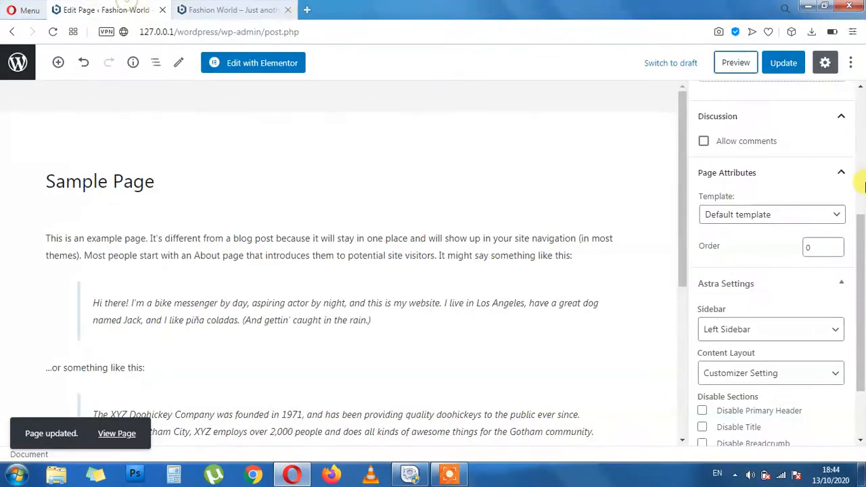
{"action": "left_click", "coordinate": [790, 336]}
{"action": "left_click", "coordinate": [771, 375]}
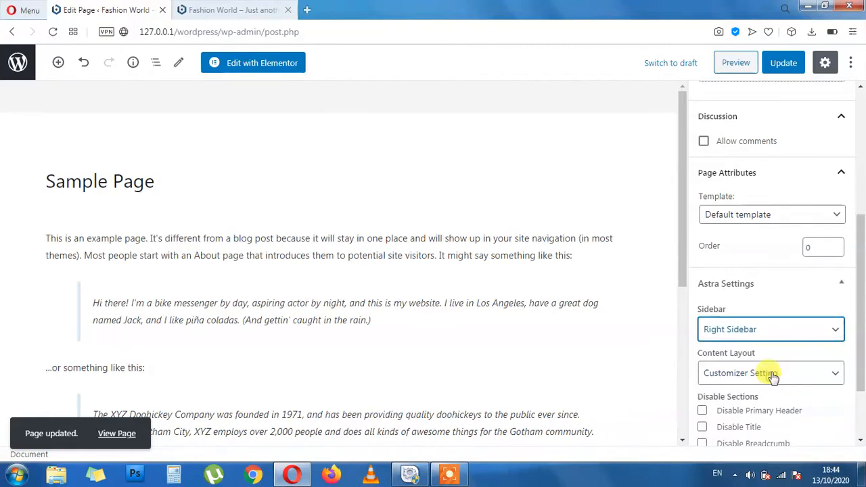
{"action": "left_click", "coordinate": [783, 63]}
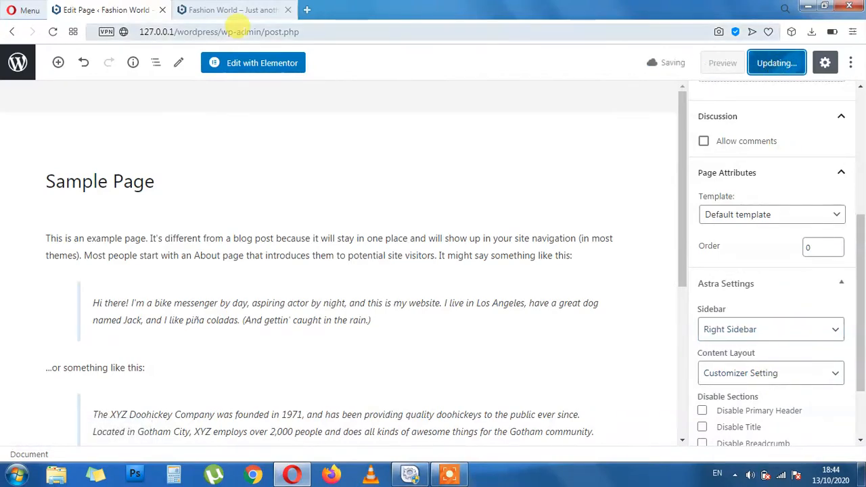
{"action": "left_click", "coordinate": [720, 62]}
{"action": "left_click", "coordinate": [366, 6]}
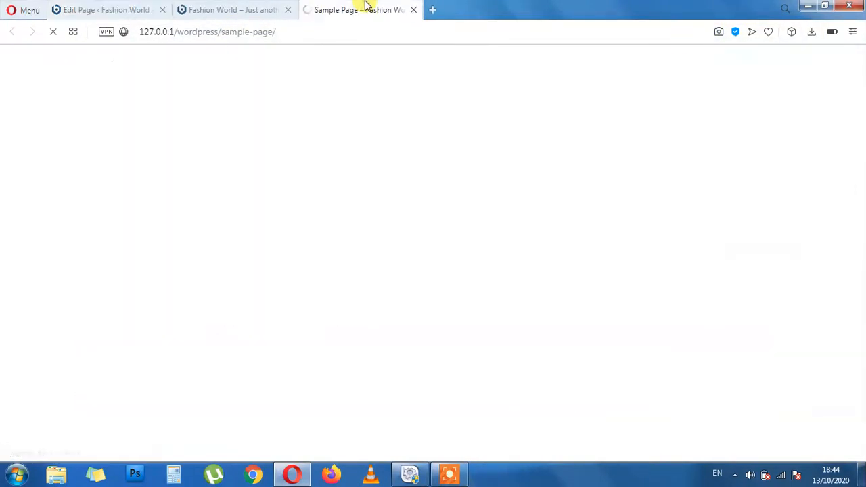
{"action": "left_click", "coordinate": [413, 10]}
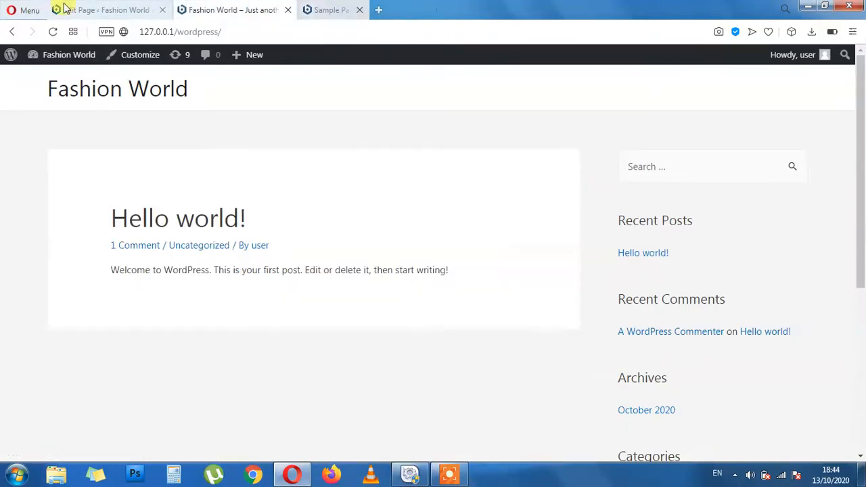
{"action": "left_click", "coordinate": [108, 9]}
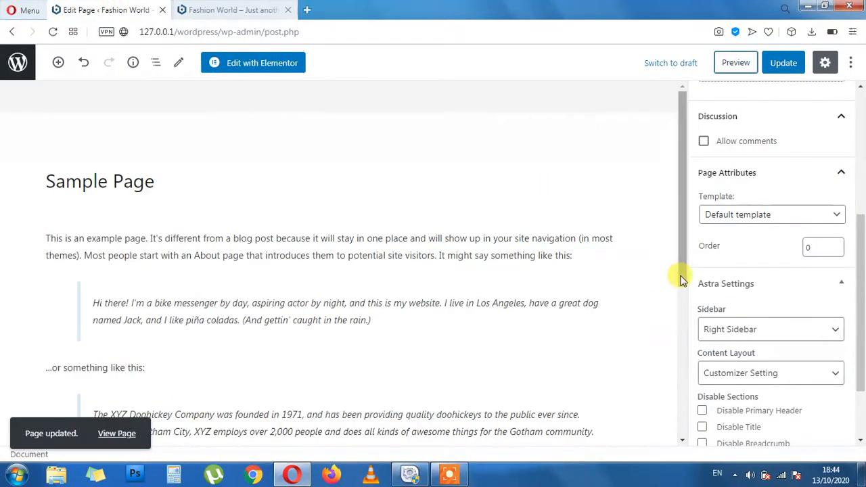
{"action": "scroll", "coordinate": [758, 366], "scroll_direction": "down", "scroll_amount": 1}
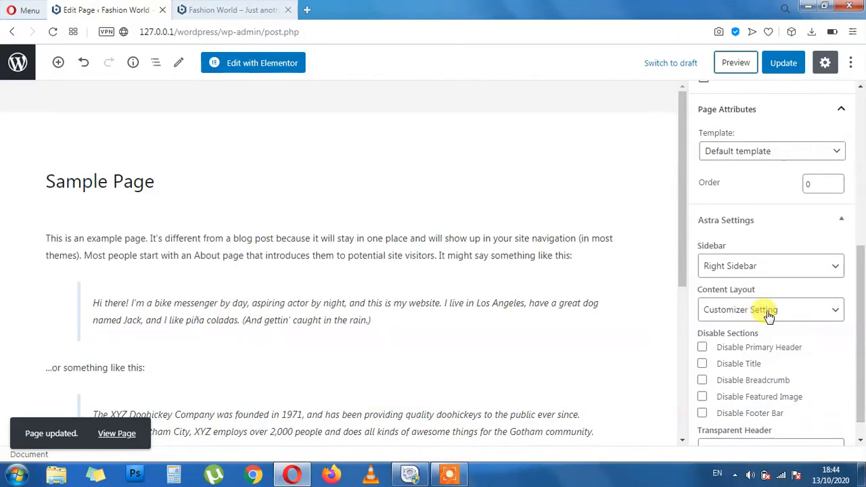
{"action": "left_click", "coordinate": [795, 311]}
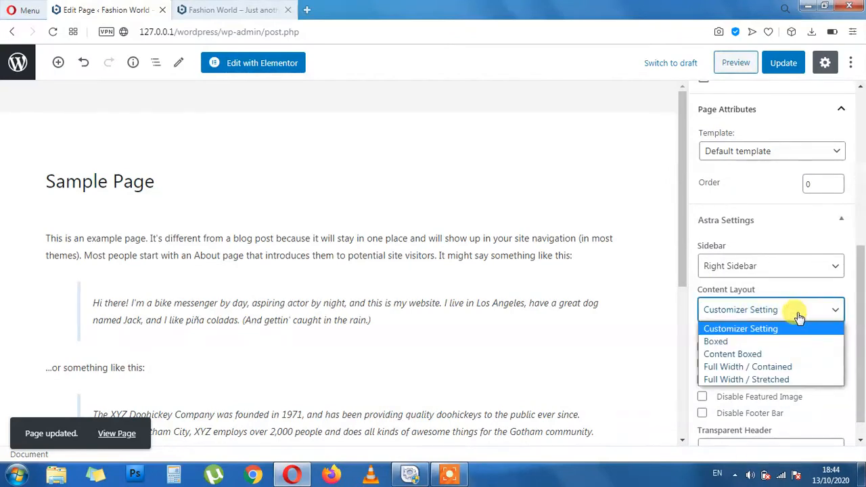
{"action": "left_click", "coordinate": [739, 330]}
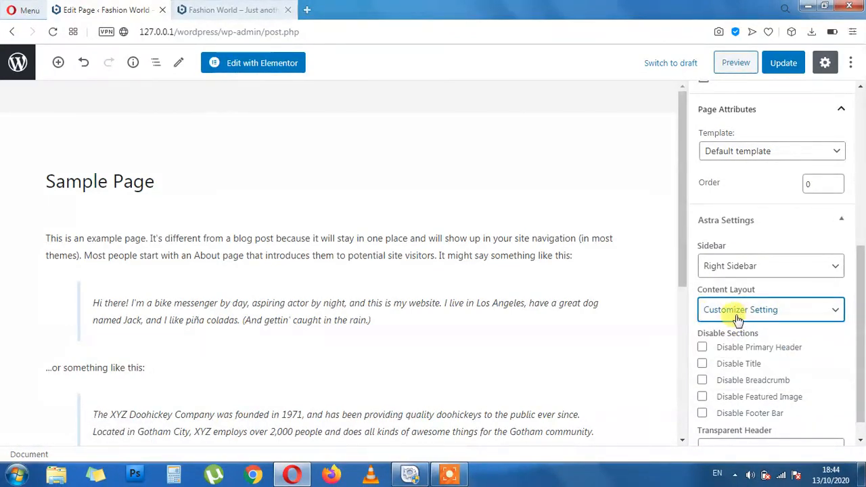
{"action": "left_click", "coordinate": [755, 267]}
{"action": "left_click", "coordinate": [744, 285]}
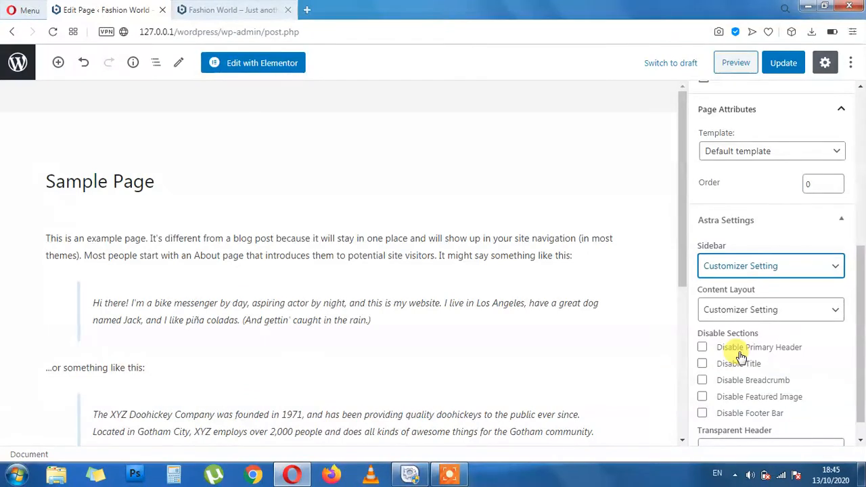
{"action": "left_click", "coordinate": [780, 265]}
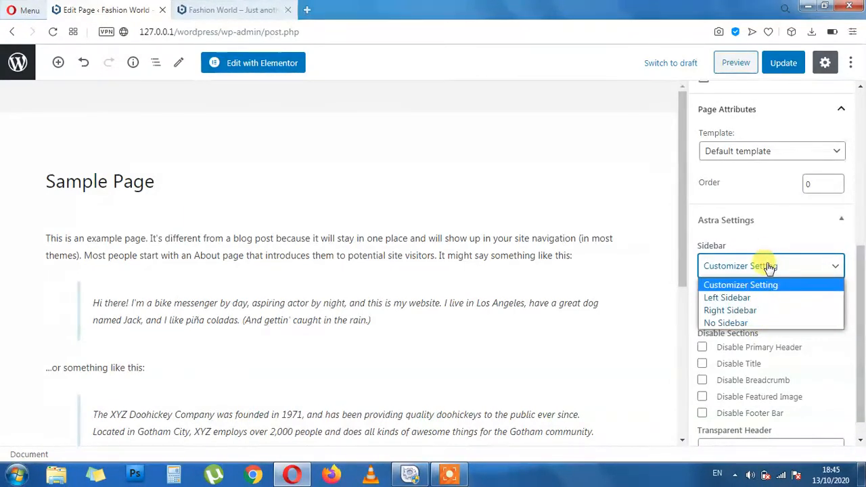
{"action": "left_click", "coordinate": [736, 308]}
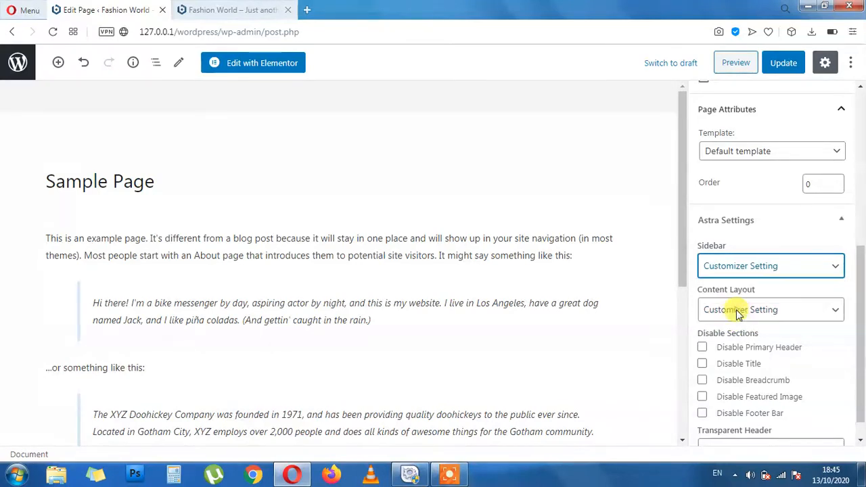
{"action": "left_click", "coordinate": [784, 62]}
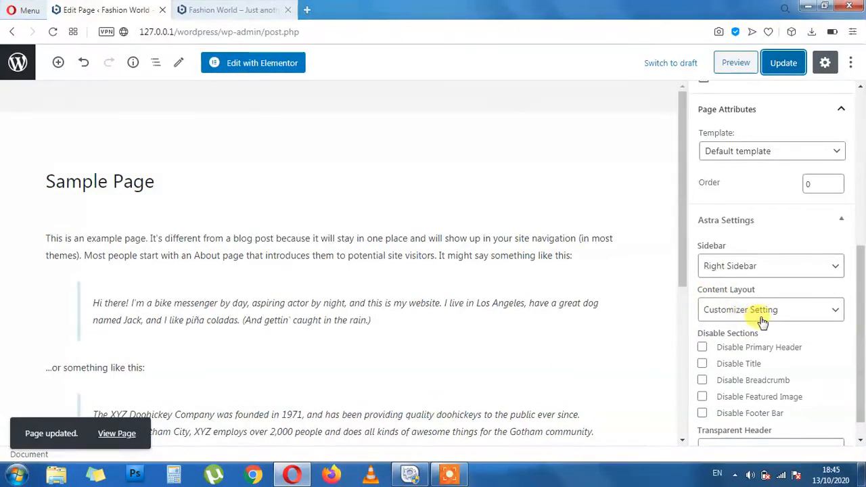
{"action": "scroll", "coordinate": [751, 359], "scroll_direction": "down", "scroll_amount": 1}
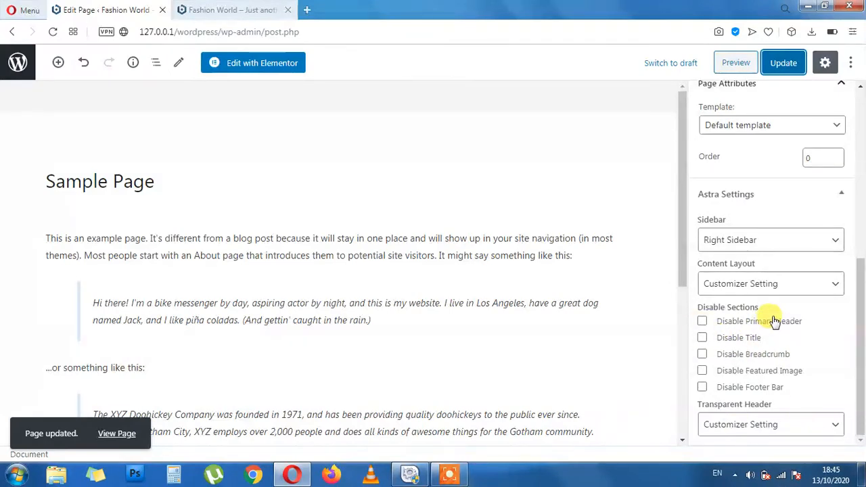
{"action": "scroll", "coordinate": [837, 287], "scroll_direction": "up", "scroll_amount": 5}
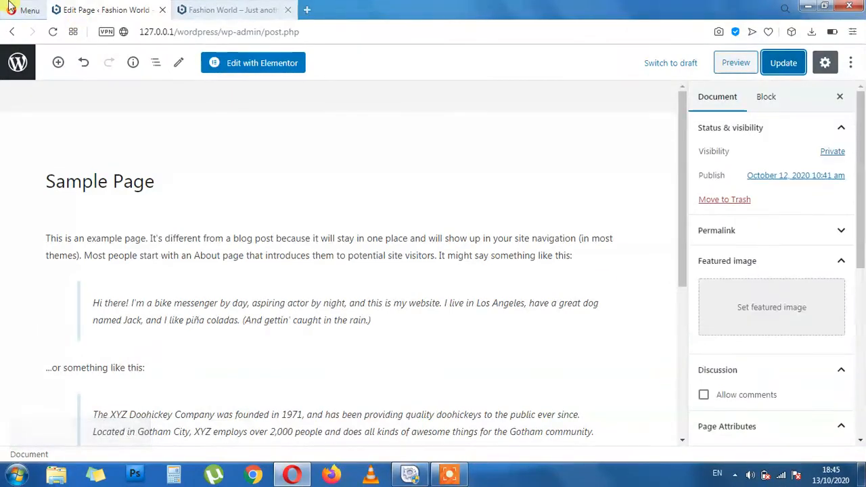
{"action": "left_click", "coordinate": [260, 12]}
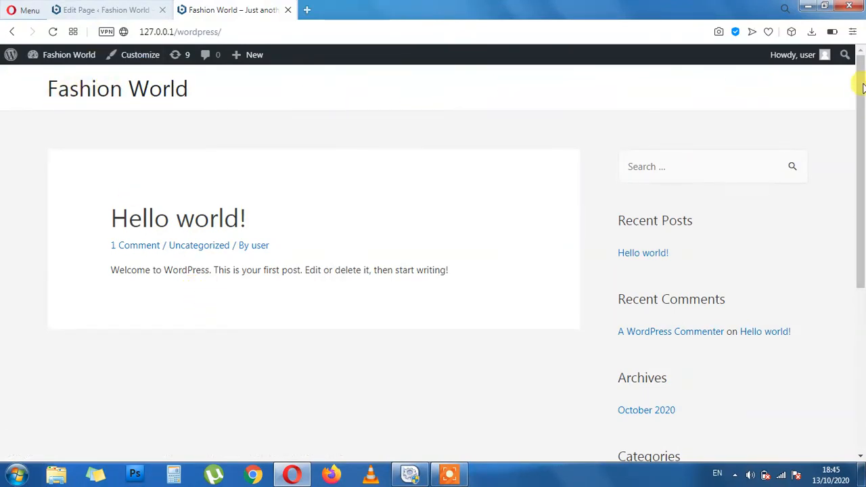
{"action": "left_click", "coordinate": [101, 10]}
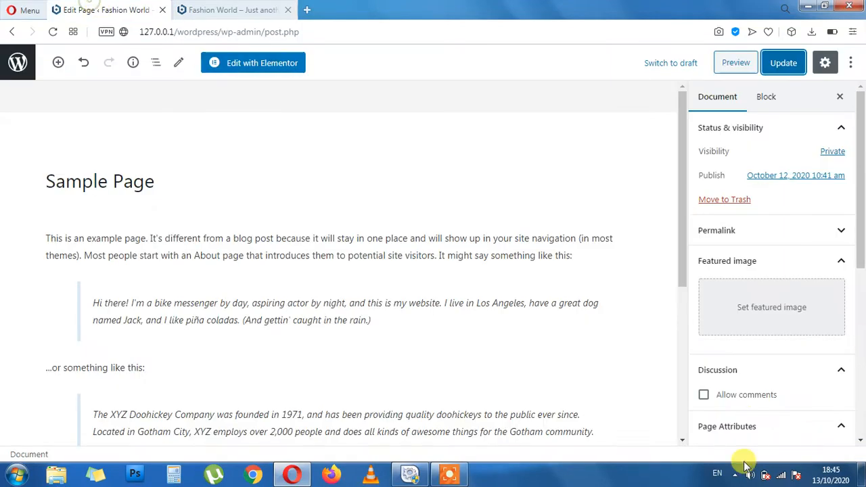
{"action": "scroll", "coordinate": [751, 392], "scroll_direction": "down", "scroll_amount": 5}
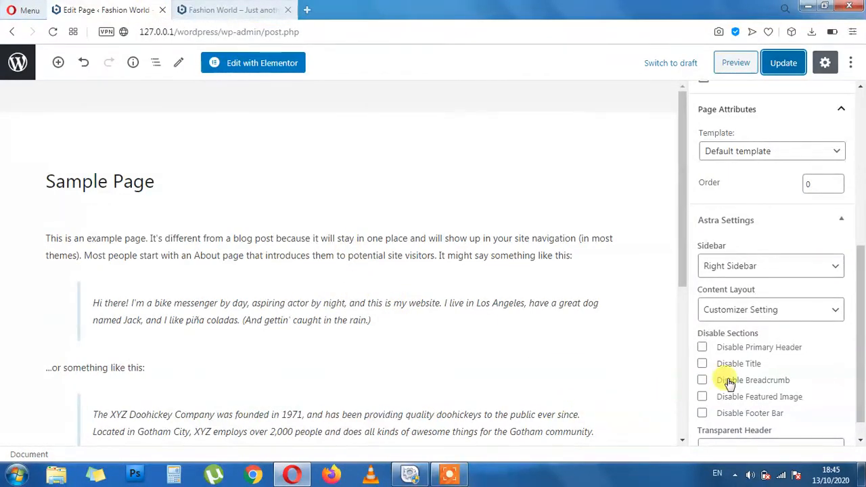
Look over the About WordPress and Themes admin pages and the live site's Hello world! post
{"action": "key", "text": "ctrl+Tab"}
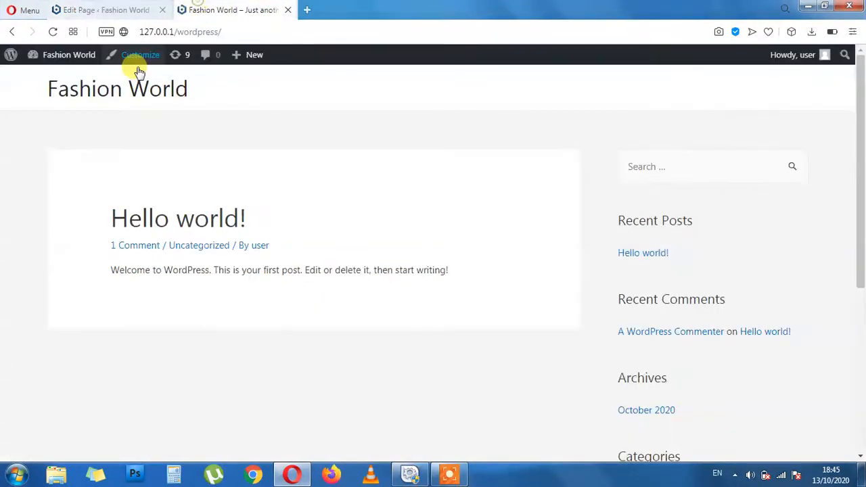
{"action": "mouse_move", "coordinate": [8, 54]}
{"action": "left_click", "coordinate": [39, 75]}
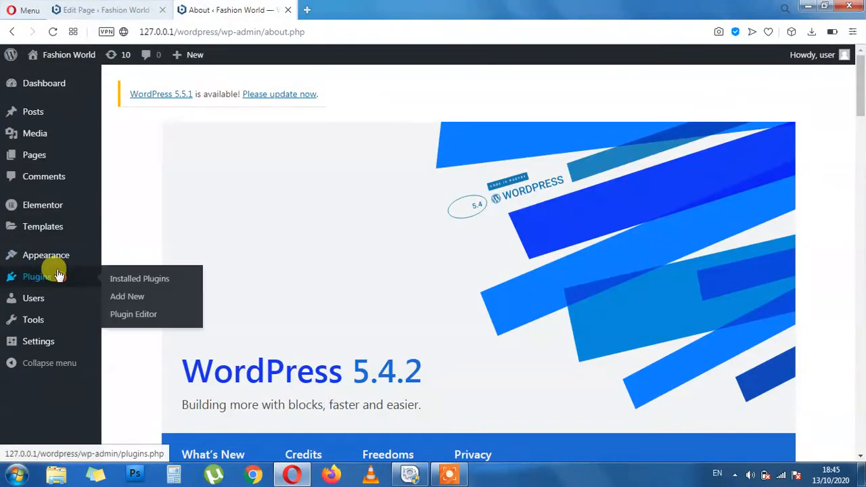
{"action": "mouse_move", "coordinate": [57, 259]}
{"action": "left_click", "coordinate": [121, 257]}
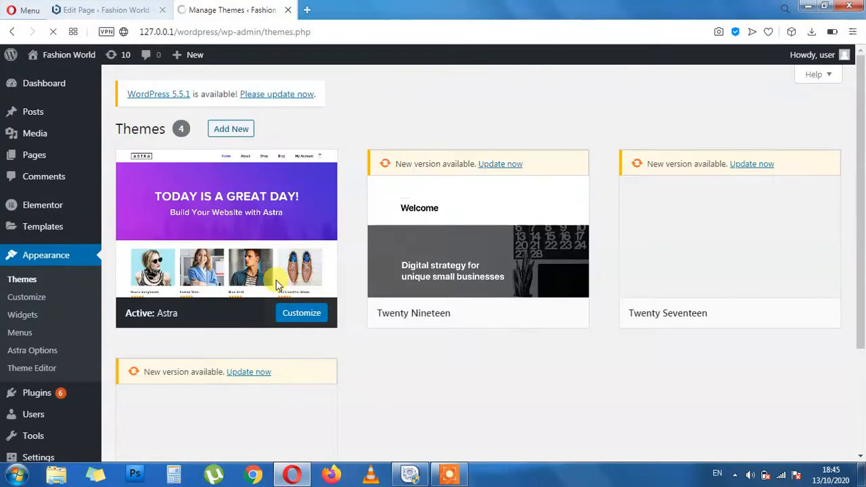
{"action": "left_click", "coordinate": [130, 5]}
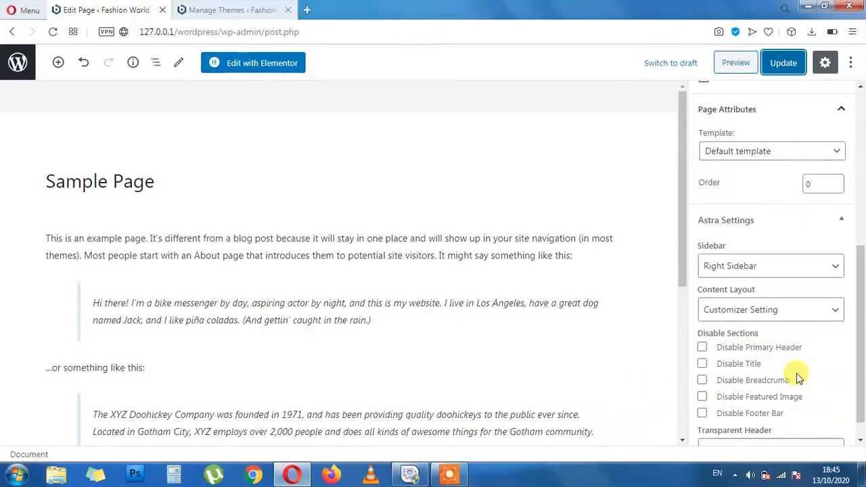
{"action": "scroll", "coordinate": [799, 379], "scroll_direction": "down", "scroll_amount": 1}
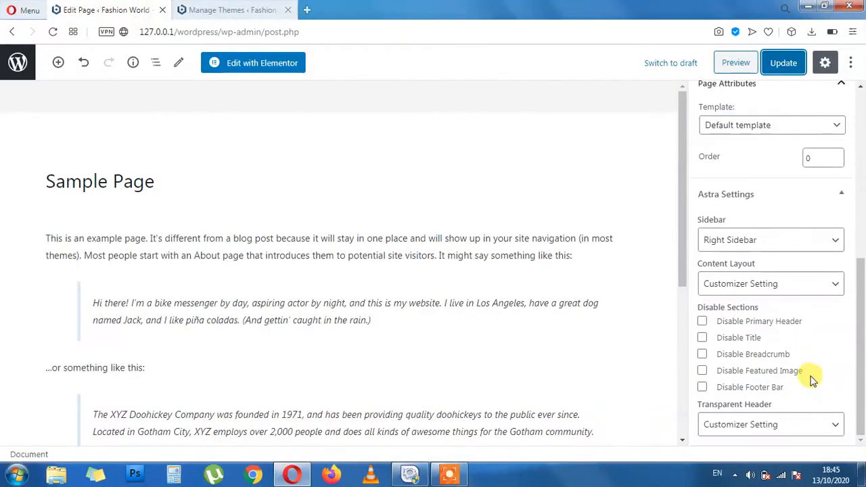
{"action": "left_click", "coordinate": [212, 6]}
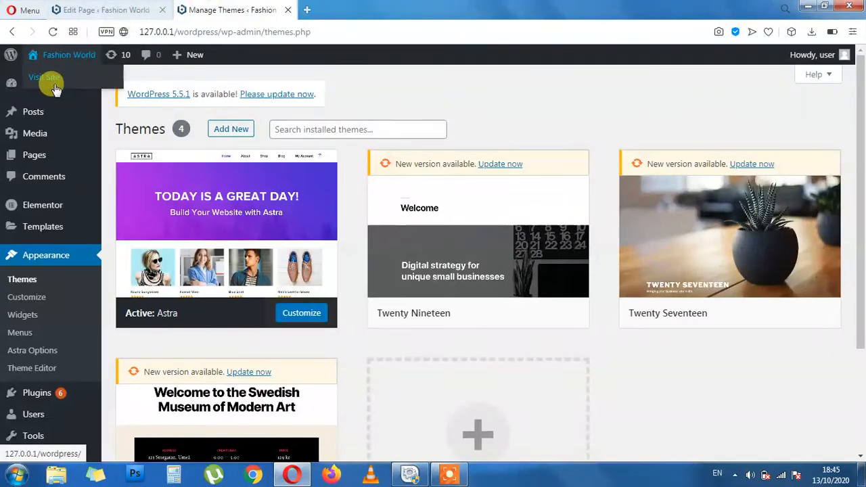
{"action": "left_click", "coordinate": [55, 87]}
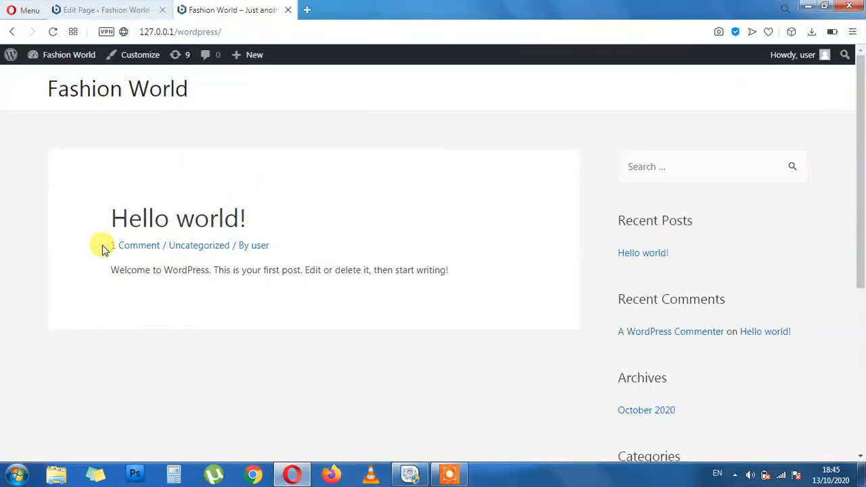
{"action": "left_click_drag", "start_coordinate": [99, 245], "coordinate": [280, 248]}
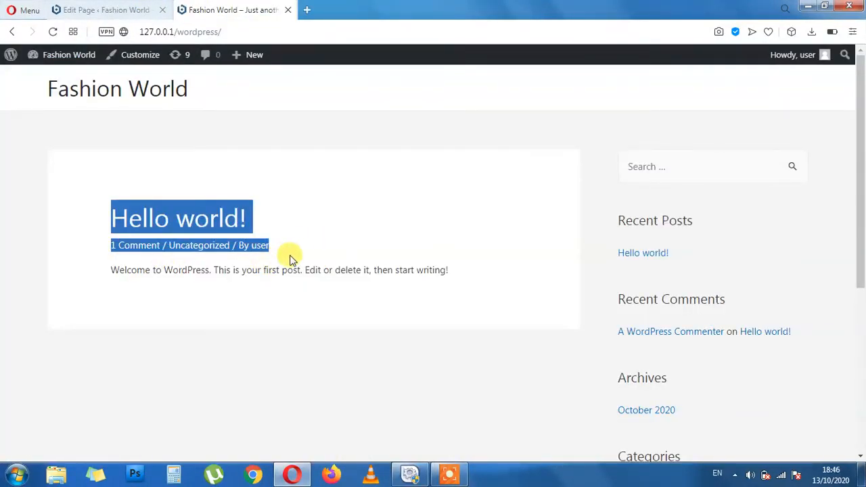
{"action": "left_click", "coordinate": [291, 252]}
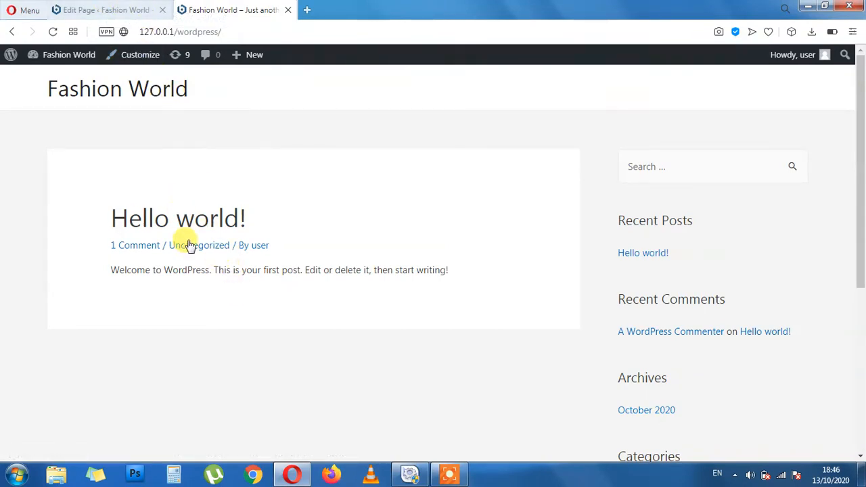
Compare the live front page with the Sample Page editor
{"action": "left_click", "coordinate": [133, 9]}
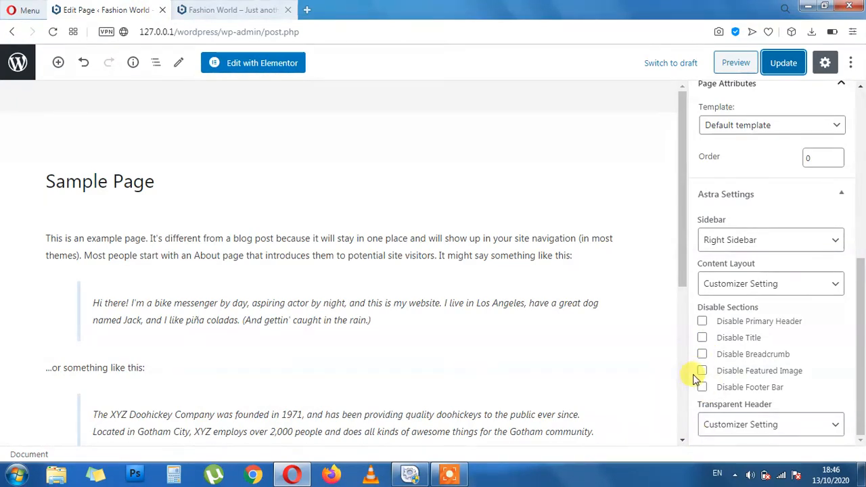
{"action": "left_click", "coordinate": [227, 8]}
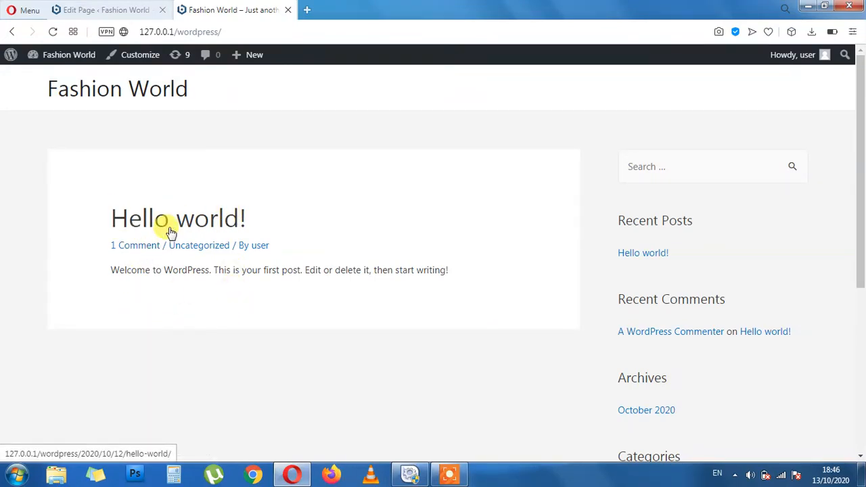
{"action": "left_click", "coordinate": [105, 10]}
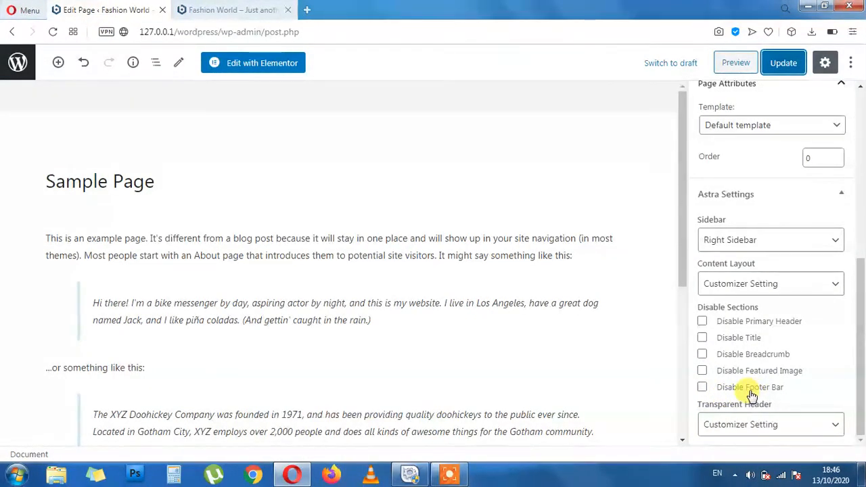
{"action": "left_click", "coordinate": [203, 10]}
{"action": "scroll", "coordinate": [228, 257], "scroll_direction": "down", "scroll_amount": 10}
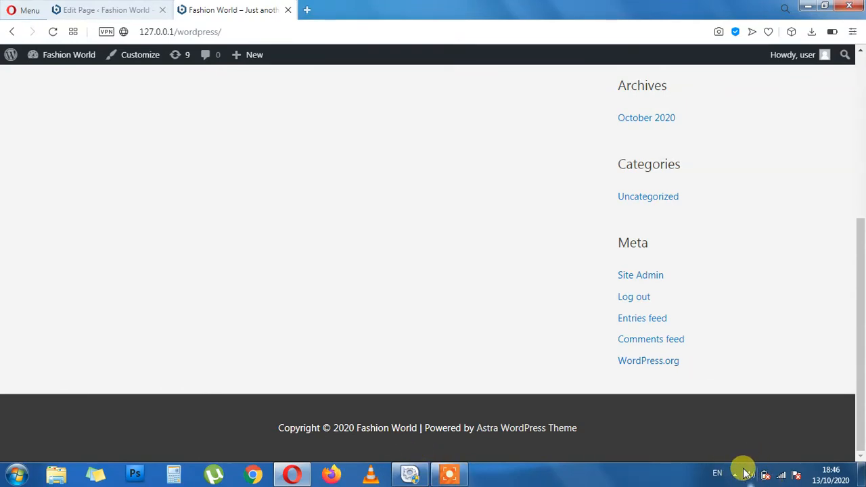
{"action": "left_click", "coordinate": [152, 5]}
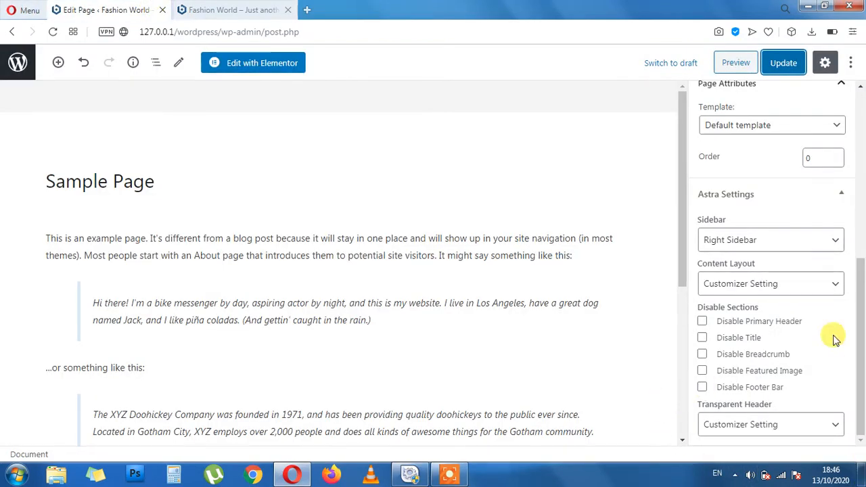
Leave Transparent Header on Customizer Setting and update the Sample Page
{"action": "left_click", "coordinate": [778, 427]}
{"action": "left_click", "coordinate": [780, 428]}
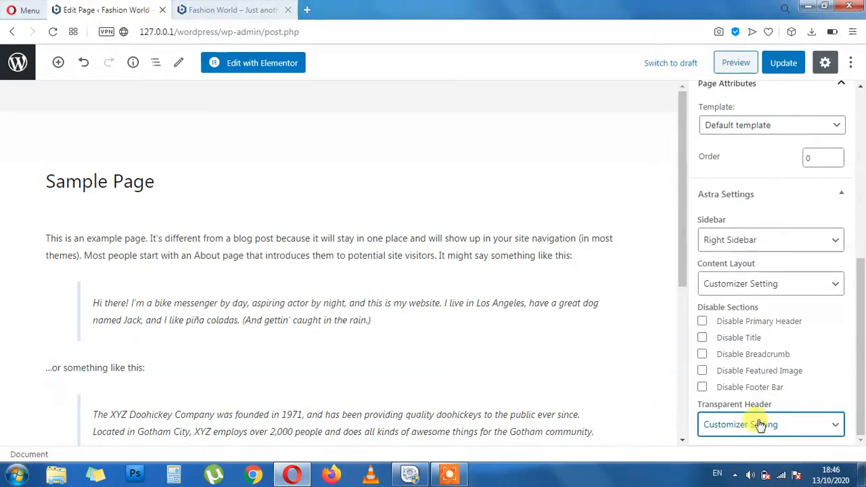
{"action": "scroll", "coordinate": [287, 318], "scroll_direction": "down", "scroll_amount": 4}
{"action": "scroll", "coordinate": [285, 322], "scroll_direction": "up", "scroll_amount": 4}
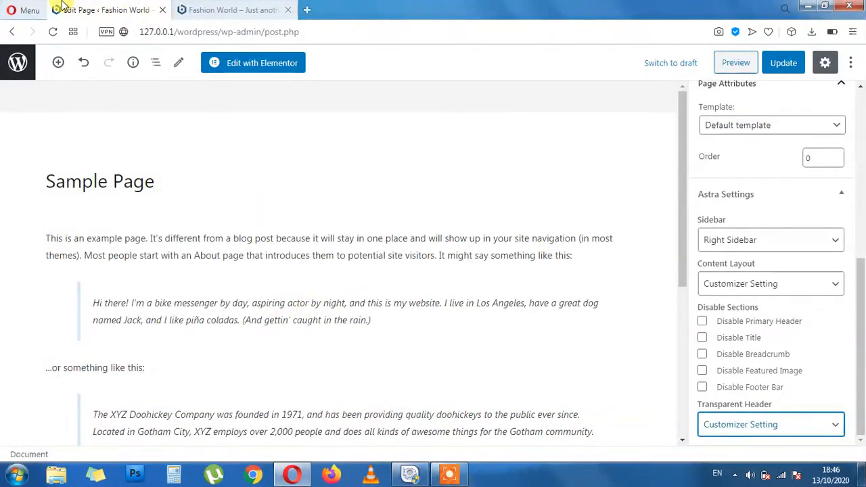
{"action": "left_click", "coordinate": [785, 63]}
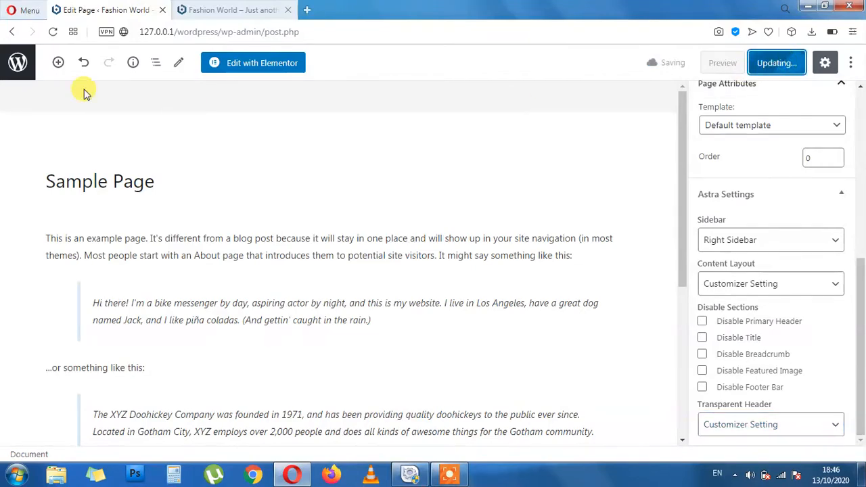
Create a new page titled About and publish it with Private visibility
{"action": "left_click", "coordinate": [19, 66]}
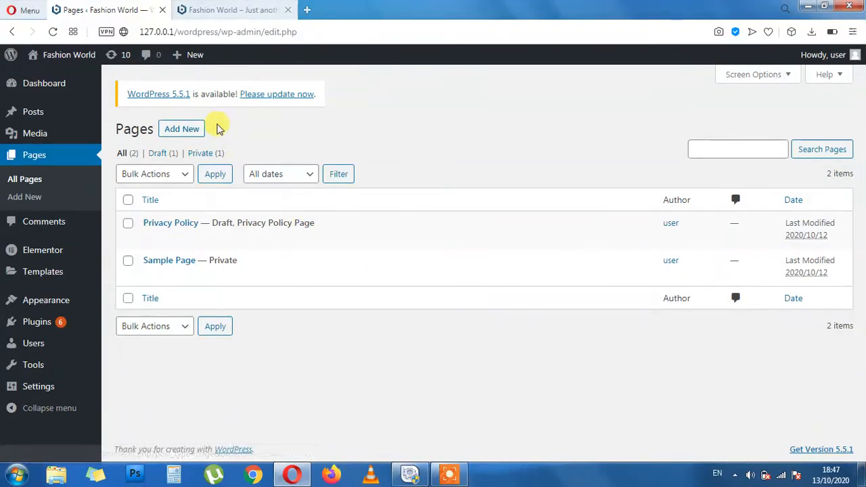
{"action": "left_click", "coordinate": [193, 128]}
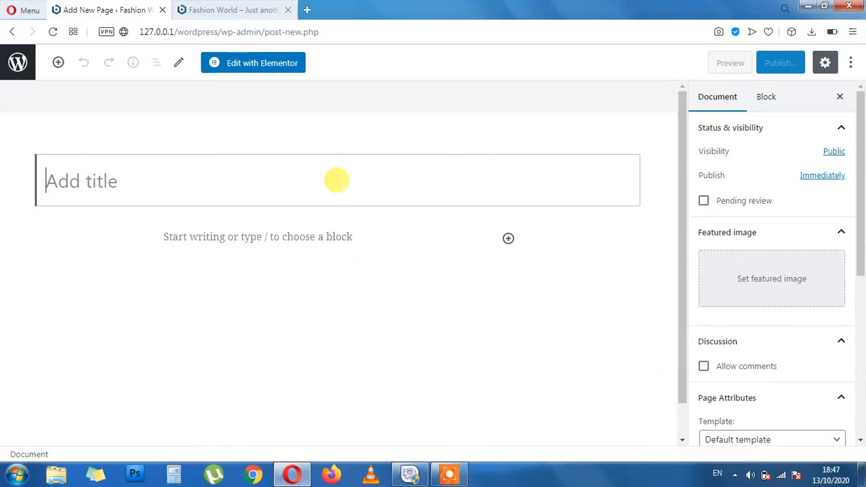
{"action": "type", "text": "About"}
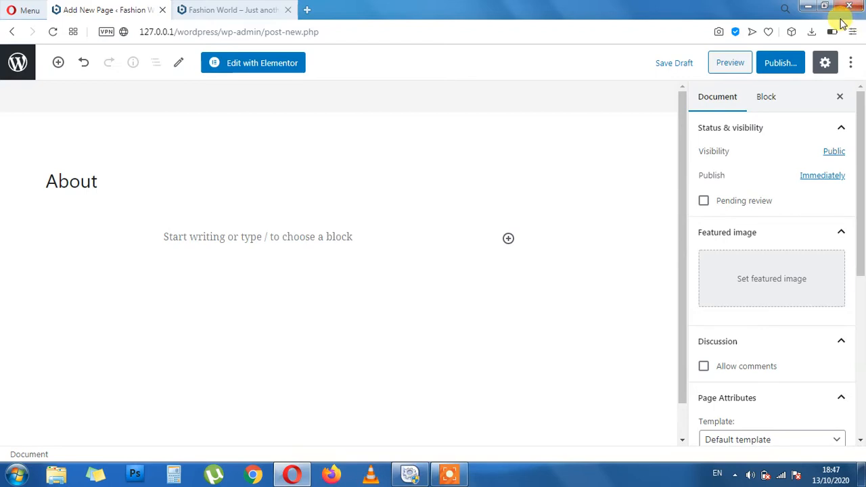
{"action": "left_click", "coordinate": [842, 129]}
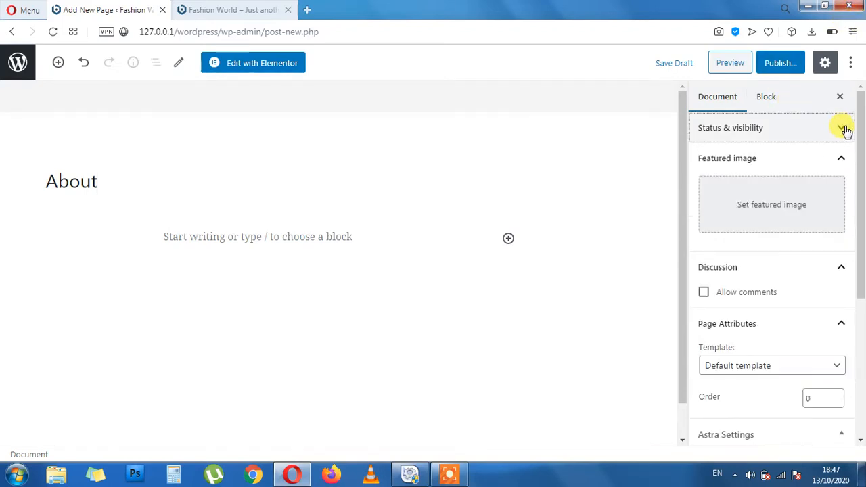
{"action": "left_click", "coordinate": [844, 129]}
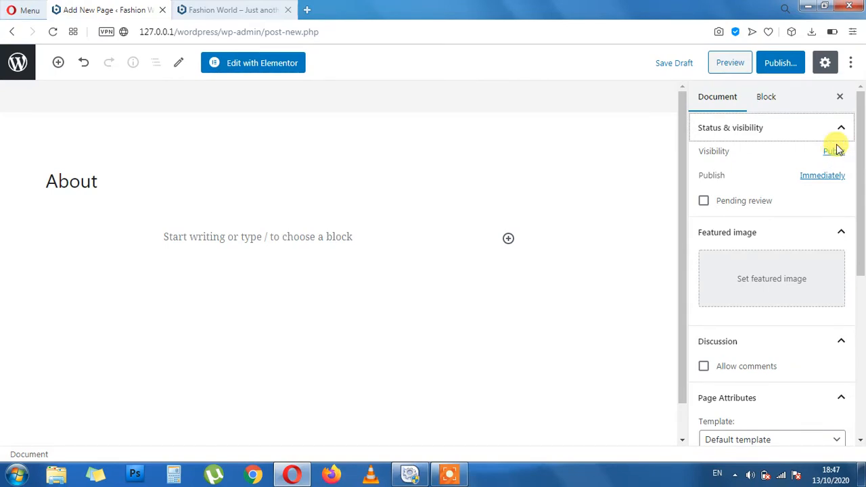
{"action": "left_click", "coordinate": [835, 155]}
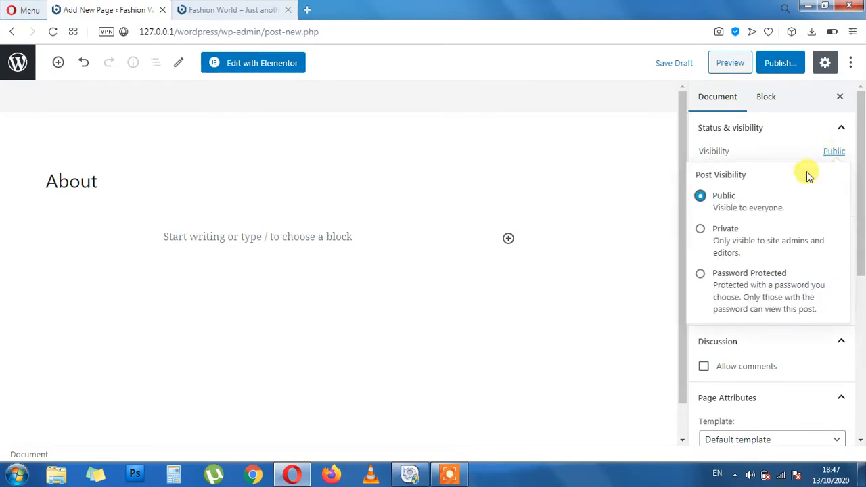
{"action": "left_click", "coordinate": [724, 228]}
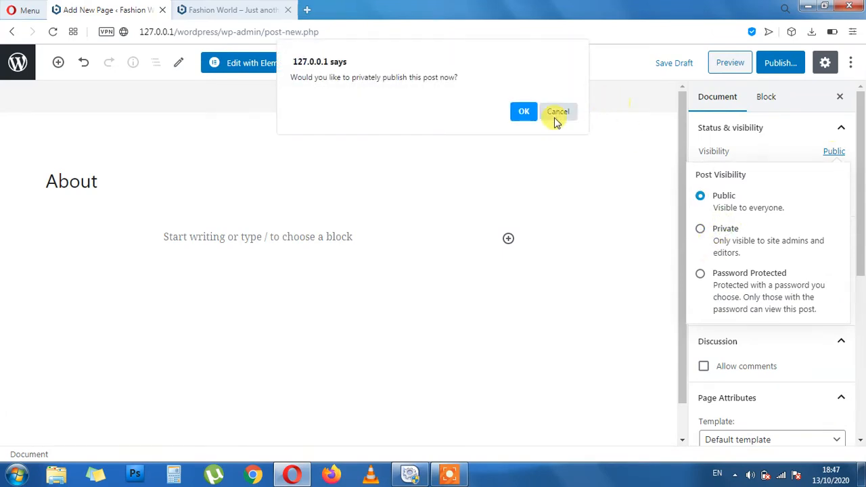
{"action": "left_click", "coordinate": [521, 110]}
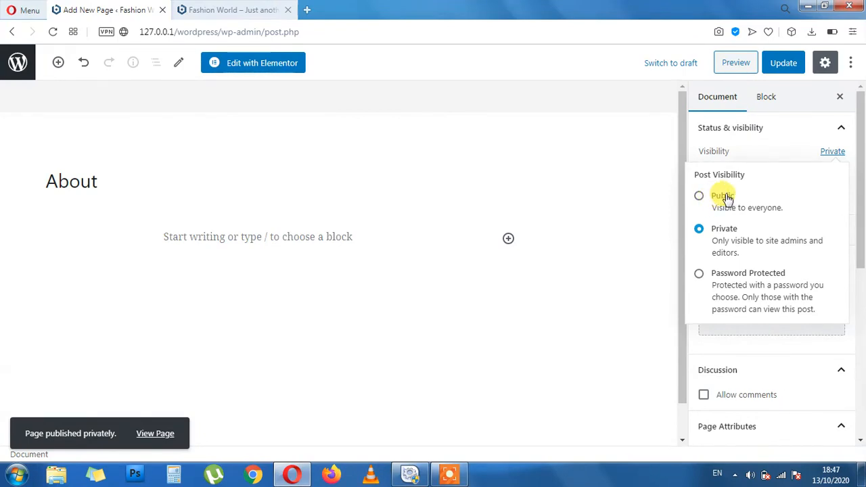
Check that the About page's permalink slug is about, then go to the live site tab
{"action": "left_click", "coordinate": [839, 135]}
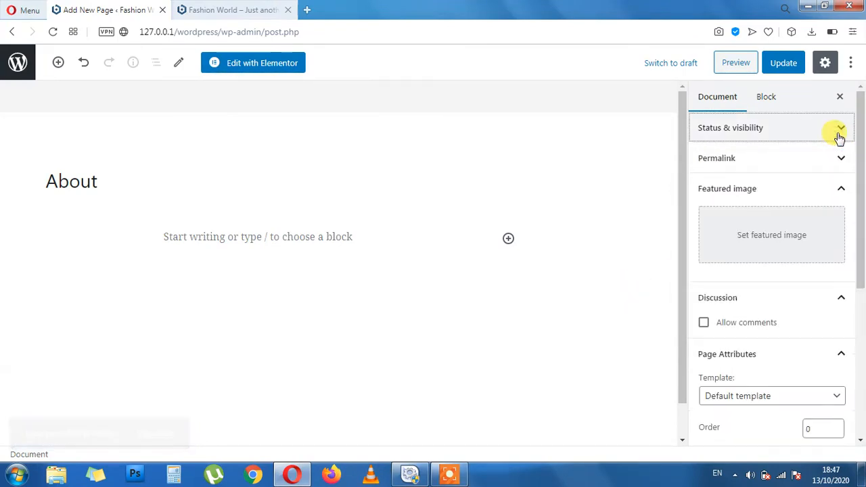
{"action": "left_click", "coordinate": [846, 157]}
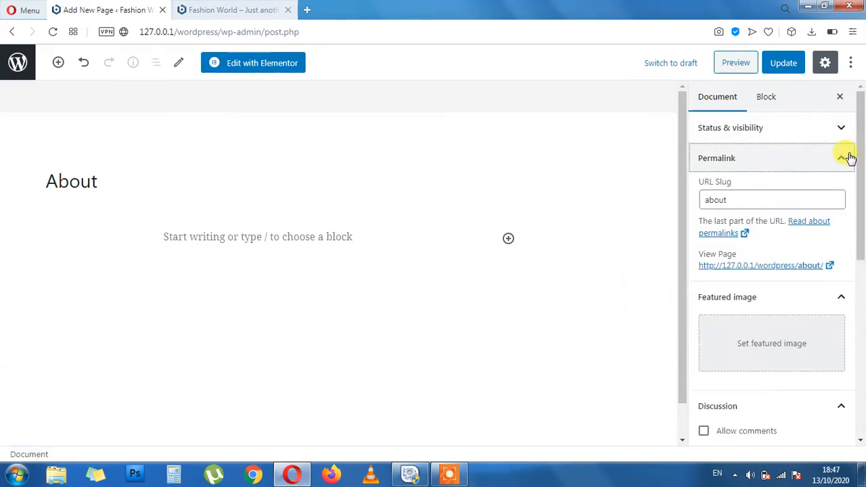
{"action": "left_click", "coordinate": [249, 6]}
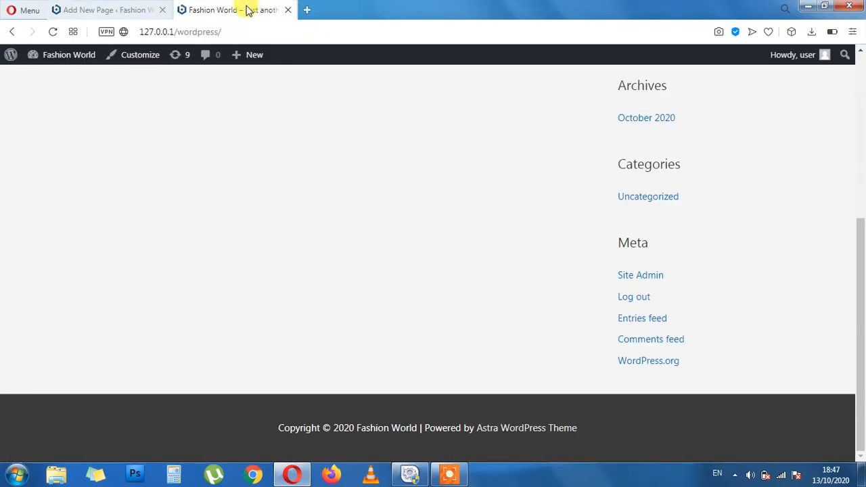
Inspect the Health category's name and health slug in Categories quick edit, then open a new tab
{"action": "left_click", "coordinate": [18, 56]}
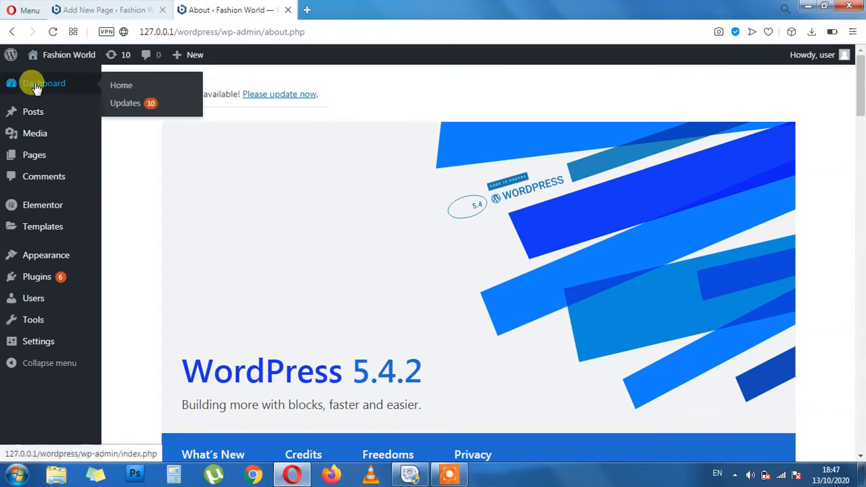
{"action": "mouse_move", "coordinate": [32, 110]}
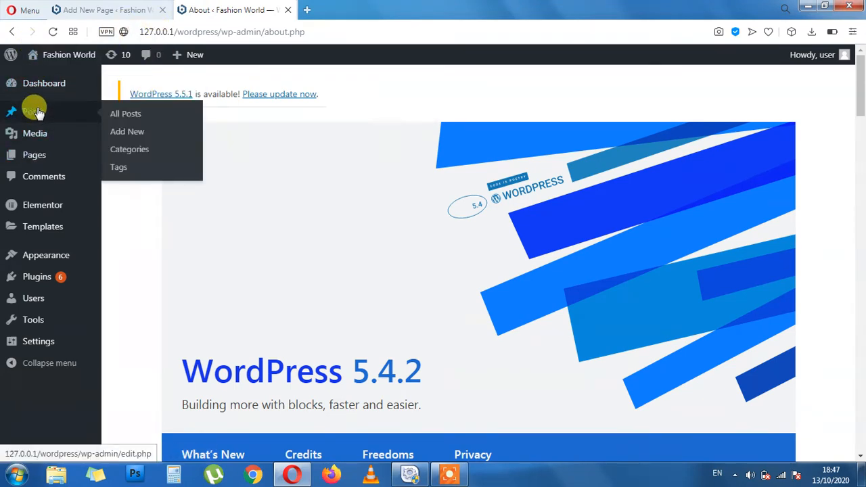
{"action": "left_click", "coordinate": [139, 149]}
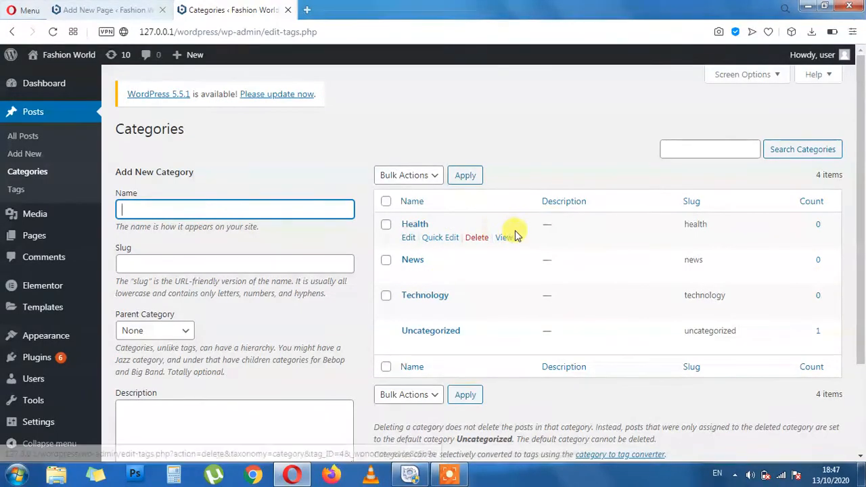
{"action": "left_click", "coordinate": [441, 238]}
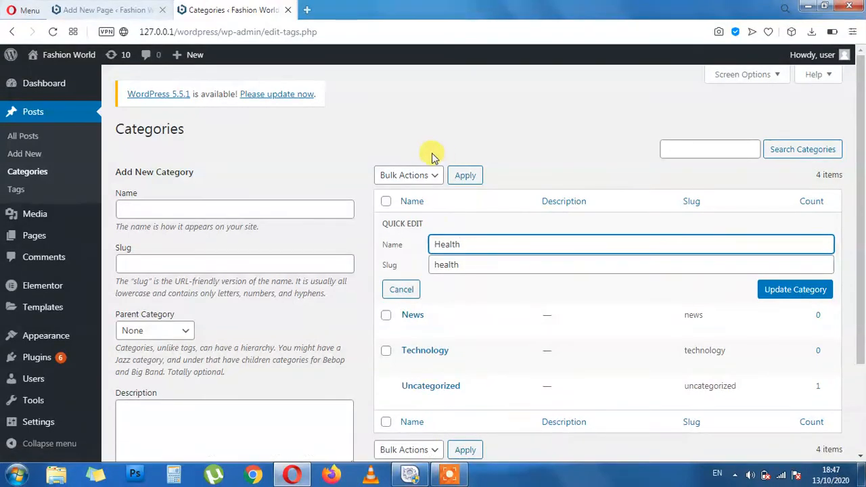
{"action": "double_click", "coordinate": [466, 243]}
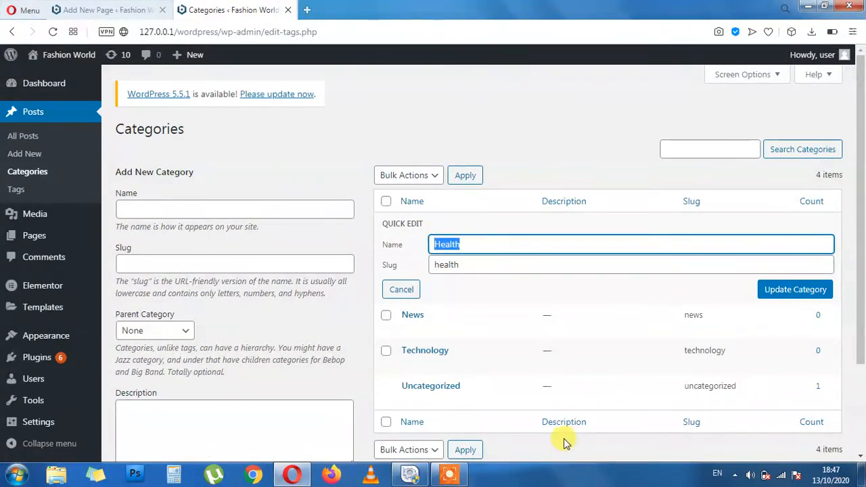
{"action": "double_click", "coordinate": [463, 265]}
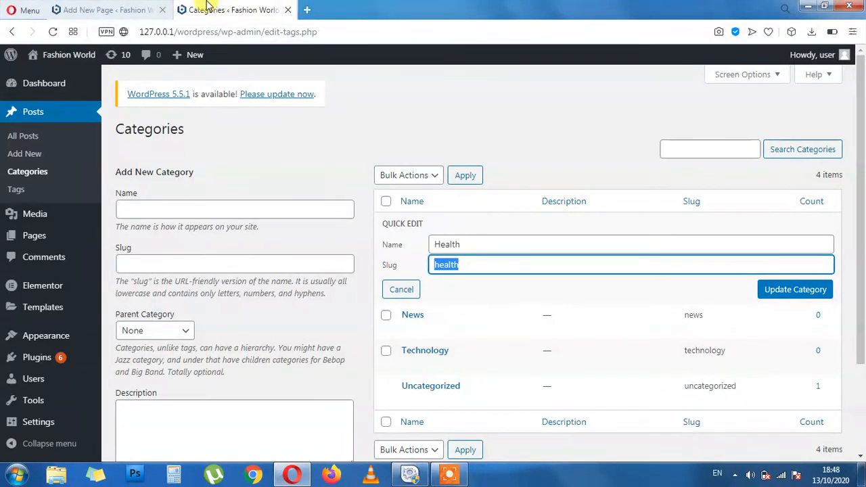
{"action": "left_click", "coordinate": [169, 8]}
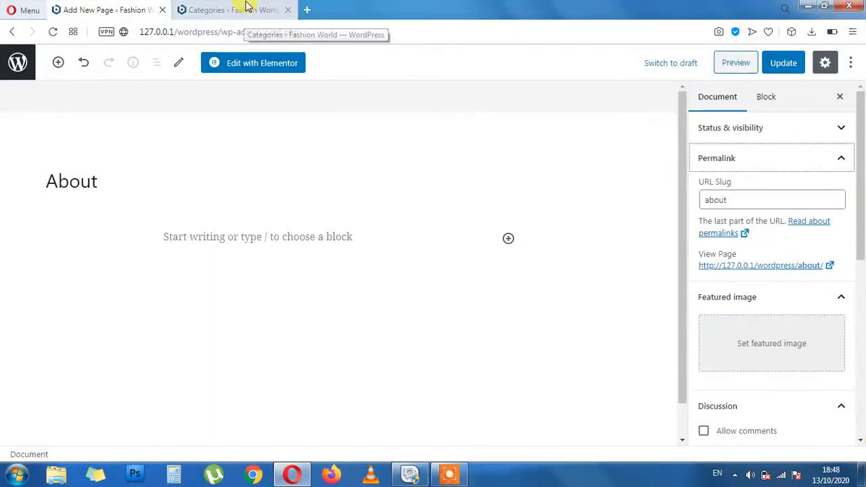
{"action": "left_click", "coordinate": [306, 11]}
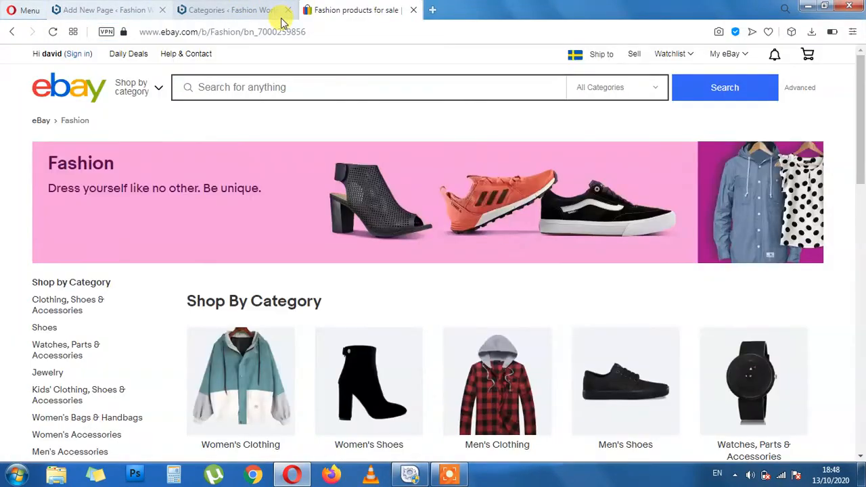
Examine the eBay Fashion URL by selecting and trimming its parts, then return to Categories
{"action": "left_click", "coordinate": [454, 475]}
{"action": "left_click", "coordinate": [804, 430]}
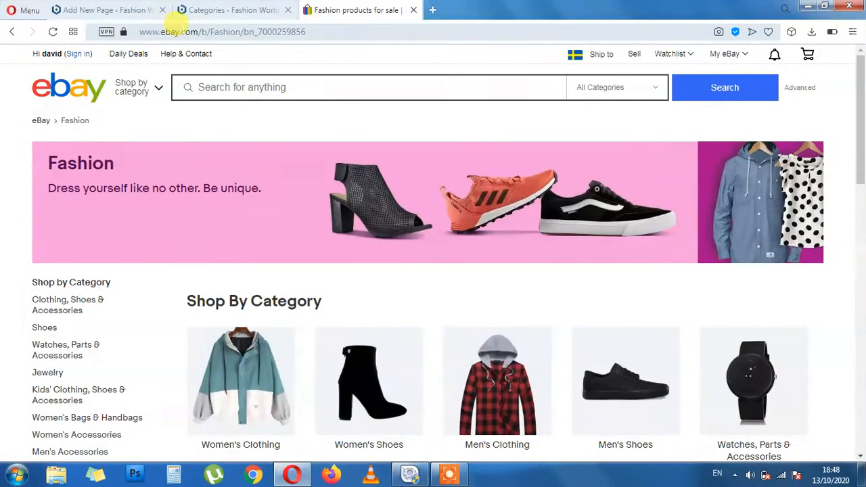
{"action": "left_click_drag", "start_coordinate": [197, 32], "coordinate": [139, 32]}
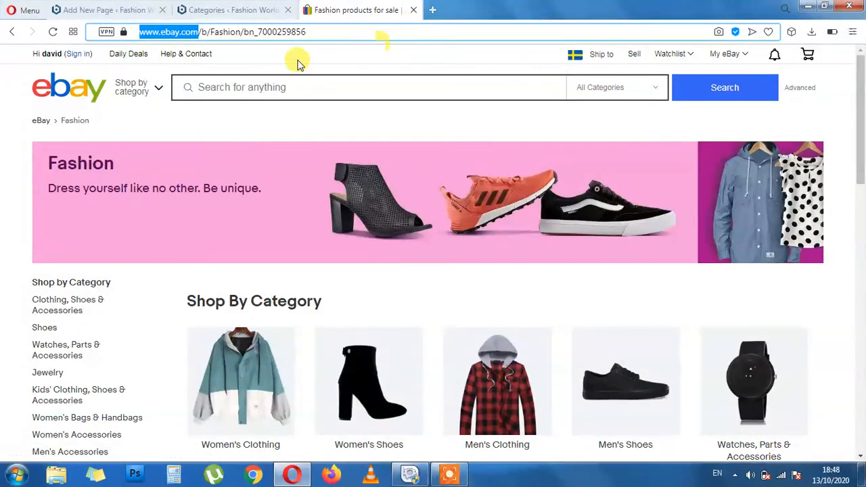
{"action": "left_click", "coordinate": [212, 32]}
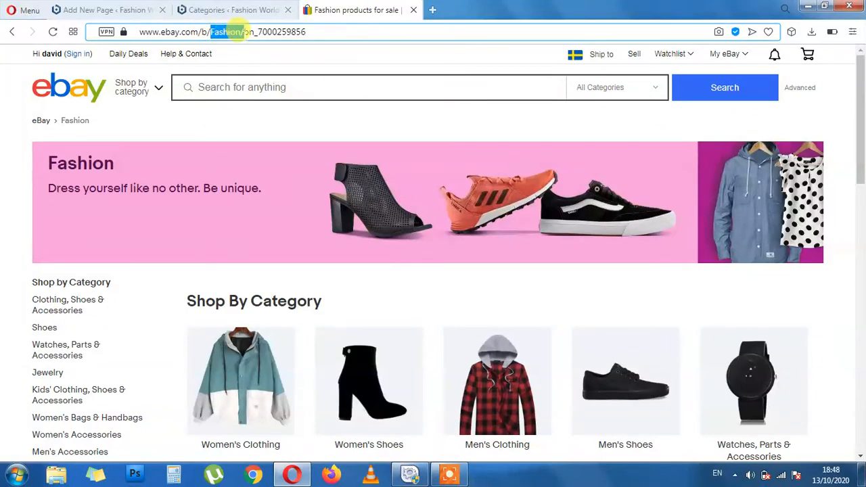
{"action": "left_click_drag", "start_coordinate": [236, 32], "coordinate": [383, 26]}
{"action": "left_click", "coordinate": [254, 32]}
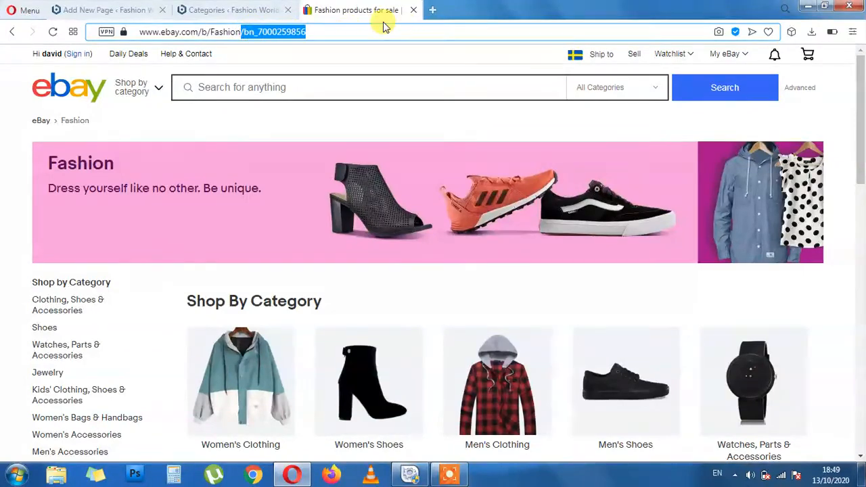
{"action": "key", "text": "BackSpace"}
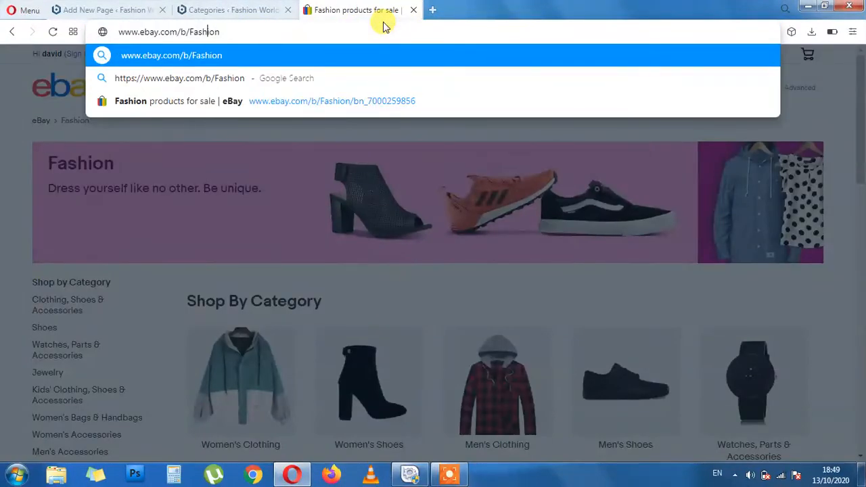
{"action": "key", "text": "BackSpace"}
{"action": "key", "text": "BackSpace"}
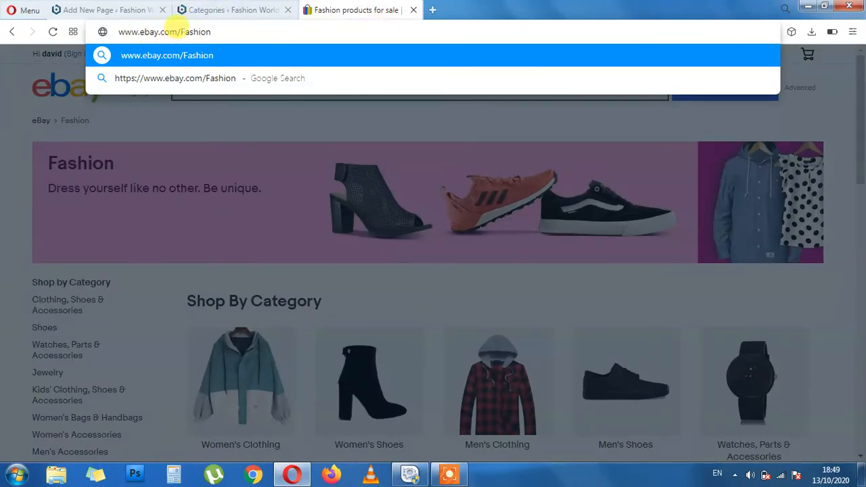
{"action": "left_click_drag", "start_coordinate": [182, 31], "coordinate": [213, 30]}
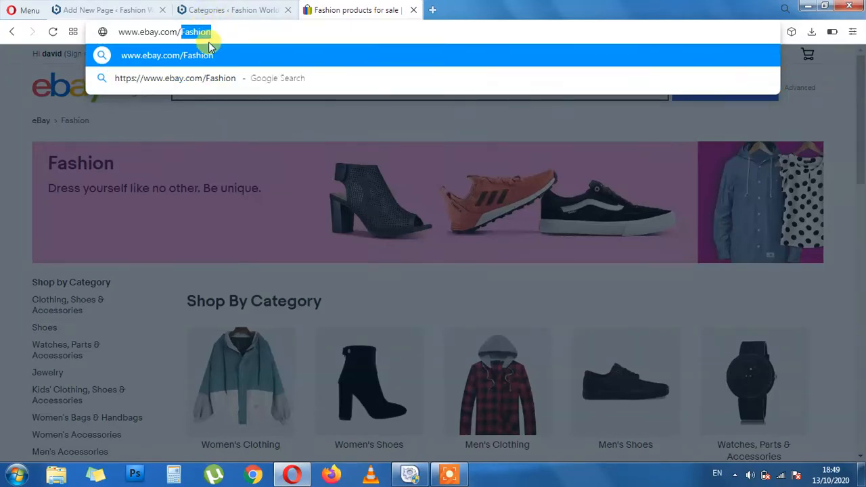
{"action": "left_click", "coordinate": [224, 126]}
{"action": "left_click", "coordinate": [258, 8]}
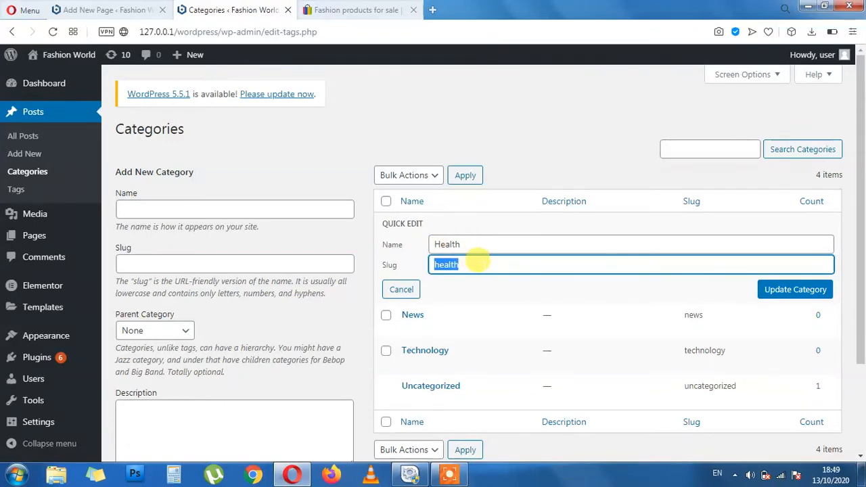
Cancel the Health quick edit and open the Health category page in a new tab
{"action": "left_click", "coordinate": [402, 288]}
{"action": "scroll", "coordinate": [501, 247], "scroll_direction": "down", "scroll_amount": 1}
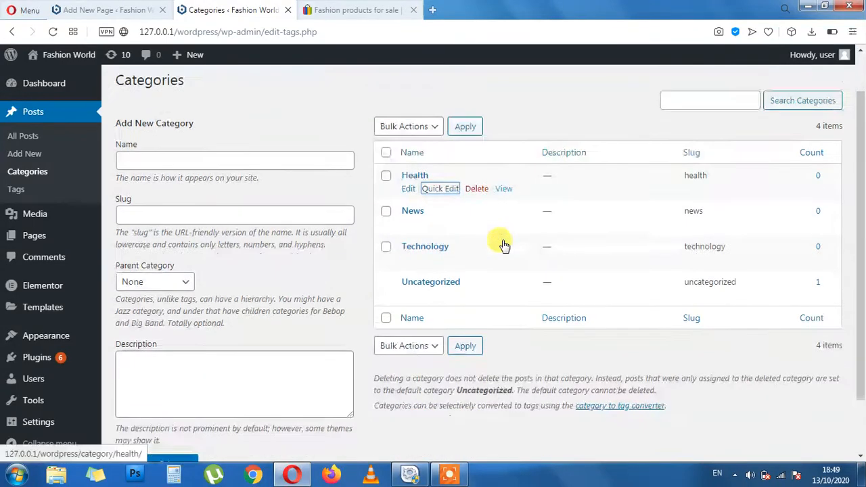
{"action": "scroll", "coordinate": [490, 235], "scroll_direction": "up", "scroll_amount": 2}
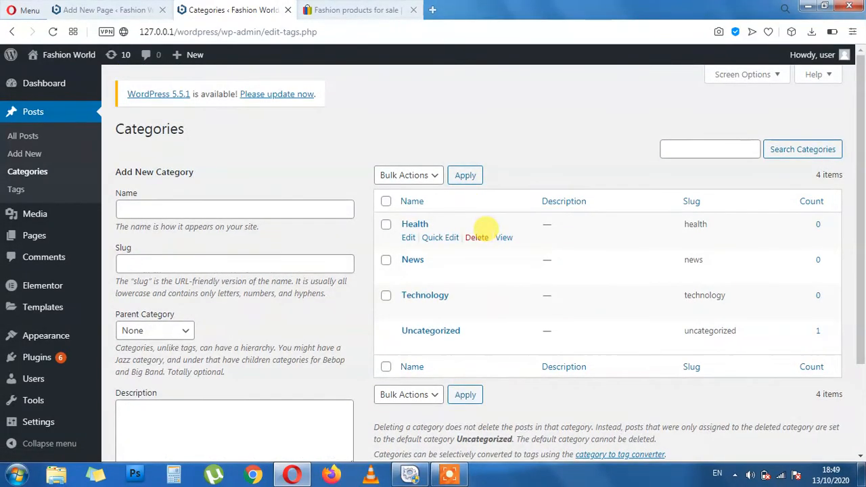
{"action": "middle_click", "coordinate": [504, 237]}
{"action": "left_click", "coordinate": [377, 15]}
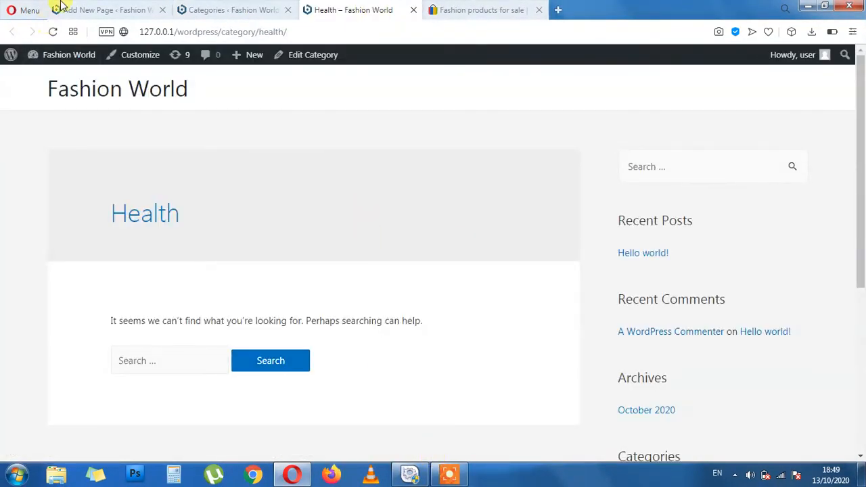
Inspect the Health category page's address, selecting its base URL and category path
{"action": "left_click_drag", "start_coordinate": [287, 31], "coordinate": [226, 14]}
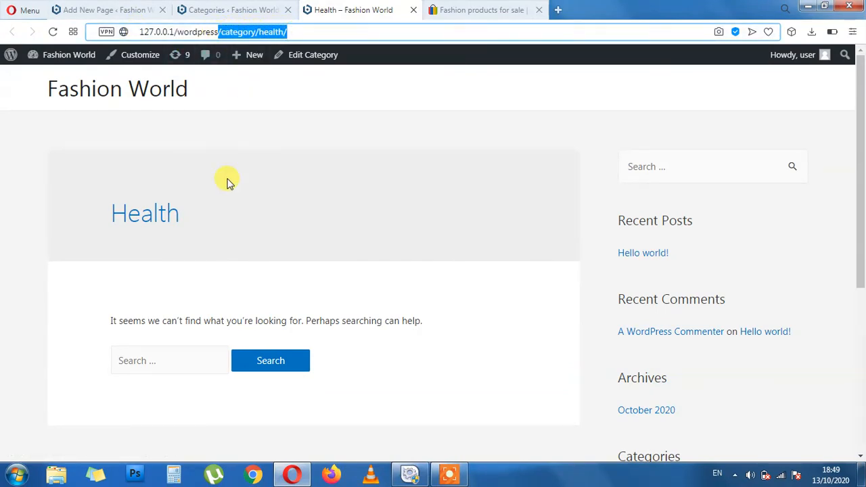
{"action": "left_click", "coordinate": [139, 32]}
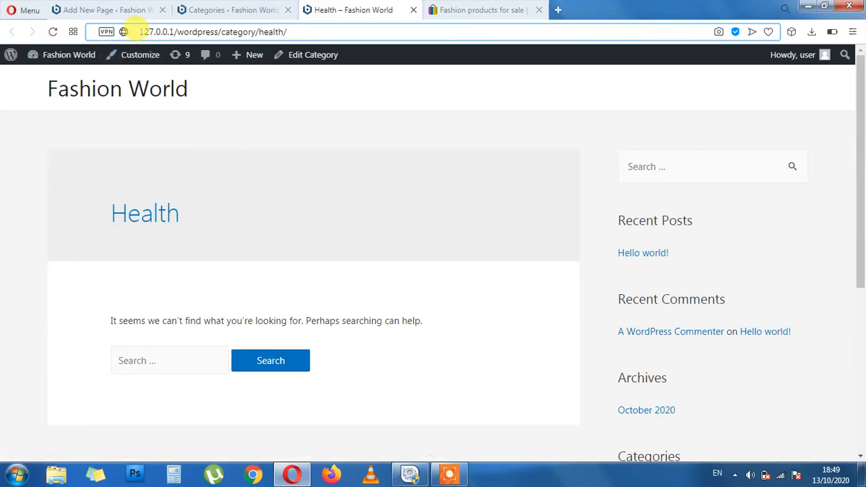
{"action": "left_click_drag", "start_coordinate": [139, 31], "coordinate": [218, 32]}
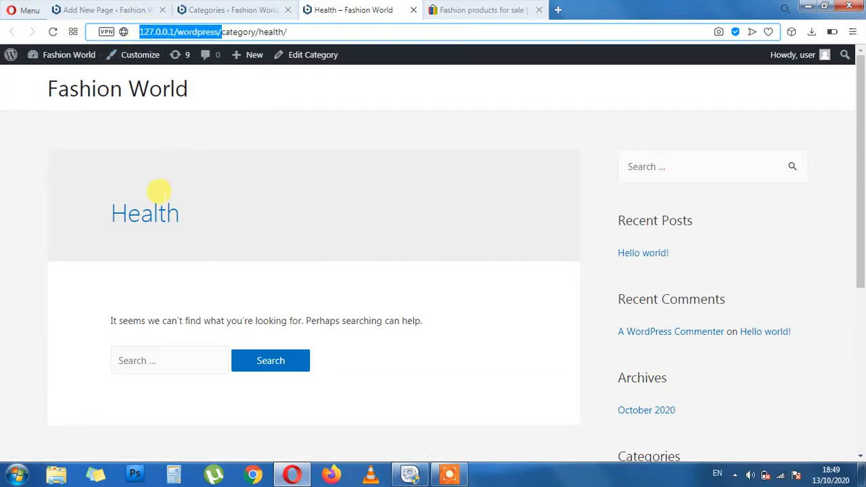
{"action": "left_click", "coordinate": [287, 32]}
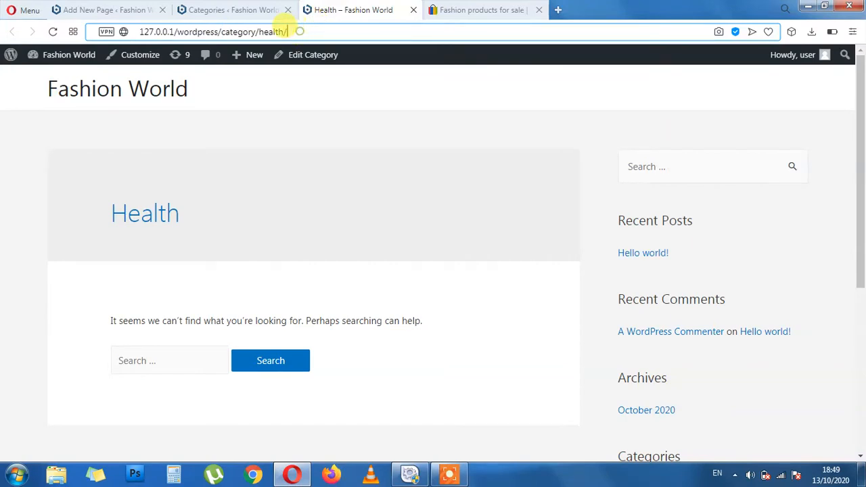
{"action": "left_click_drag", "start_coordinate": [287, 32], "coordinate": [230, 24]}
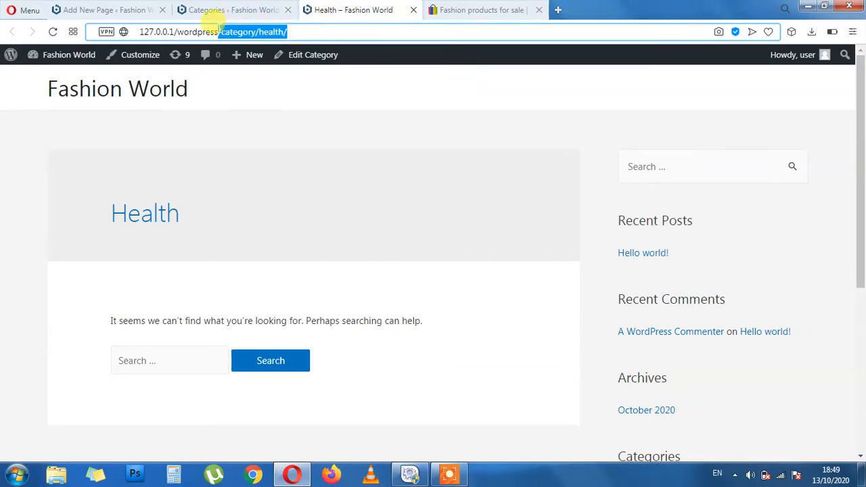
{"action": "left_click", "coordinate": [252, 32]}
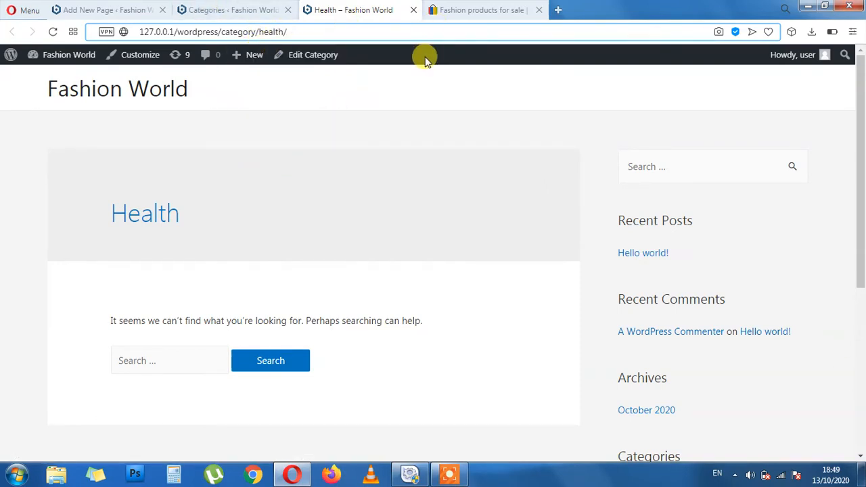
Close the Health and eBay tabs and open the Fashion World homepage in a new tab
{"action": "left_click", "coordinate": [230, 10]}
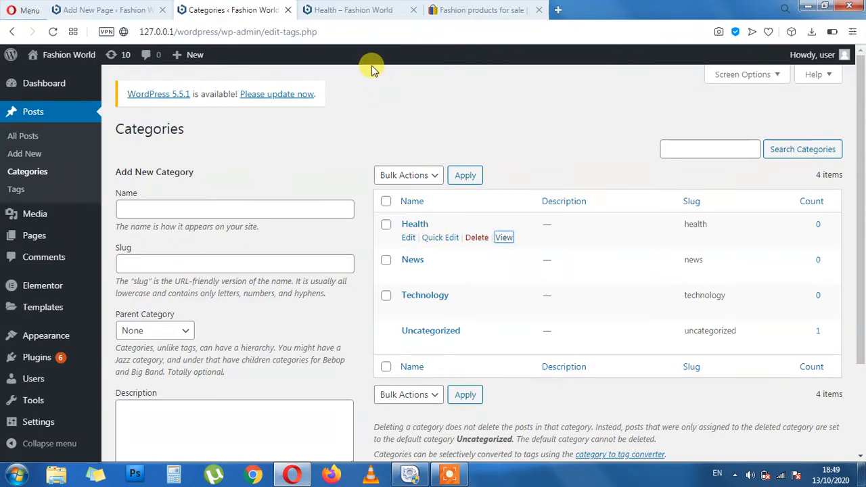
{"action": "left_click", "coordinate": [382, 11]}
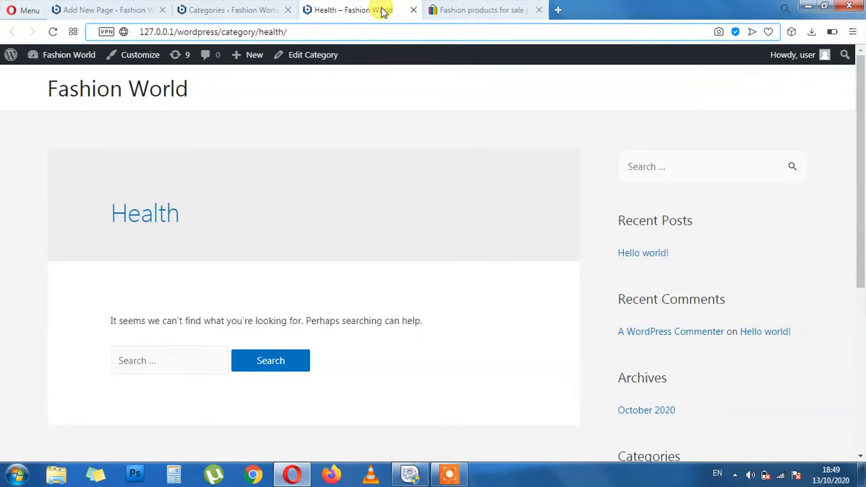
{"action": "left_click", "coordinate": [412, 9]}
{"action": "left_click", "coordinate": [403, 9]}
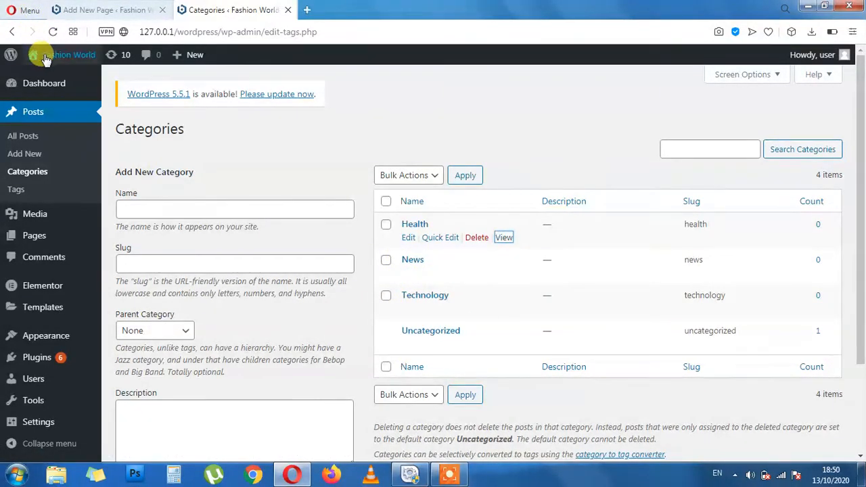
{"action": "mouse_move", "coordinate": [40, 56]}
{"action": "middle_click", "coordinate": [40, 76]}
{"action": "left_click", "coordinate": [363, 8]}
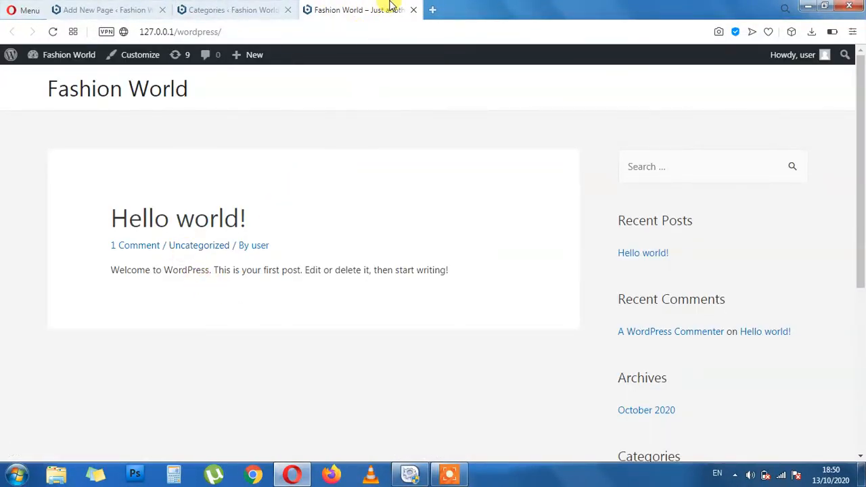
Load wearsforall.com in a new tab
{"action": "left_click", "coordinate": [432, 9]}
{"action": "type", "text": "w"}
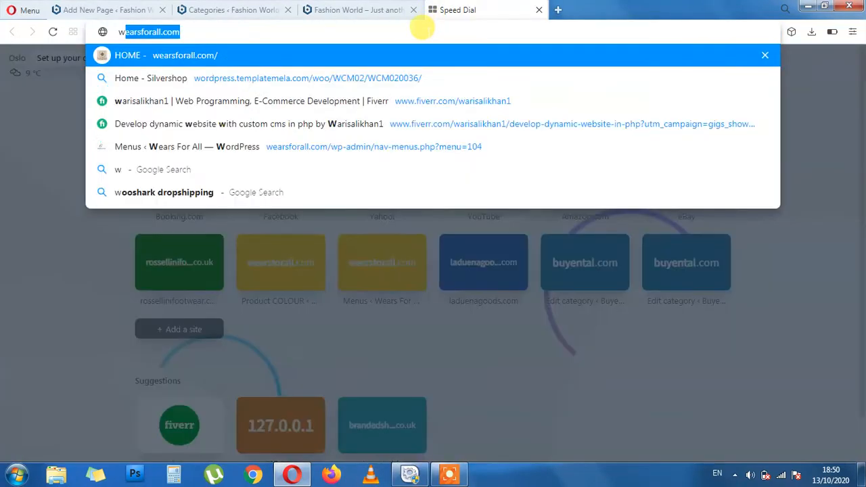
{"action": "type", "text": "ww"}
{"action": "key", "text": "BackSpace"}
{"action": "key", "text": "BackSpace"}
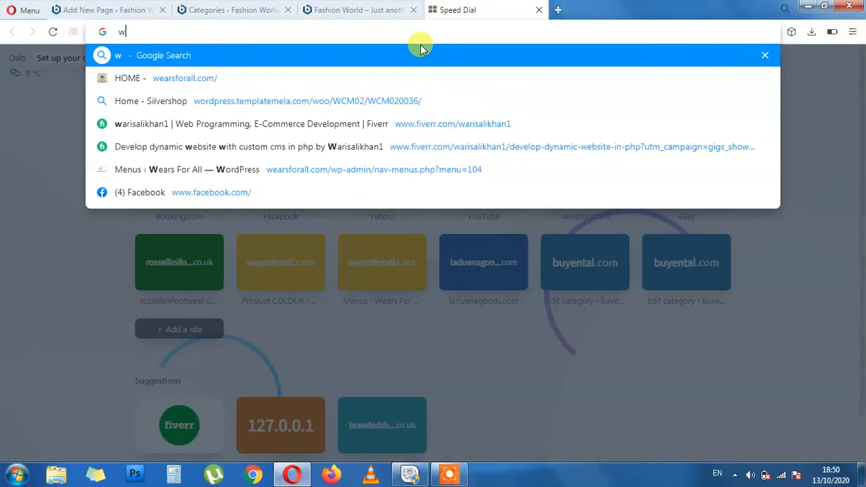
{"action": "type", "text": "ears"}
{"action": "key", "text": "Return"}
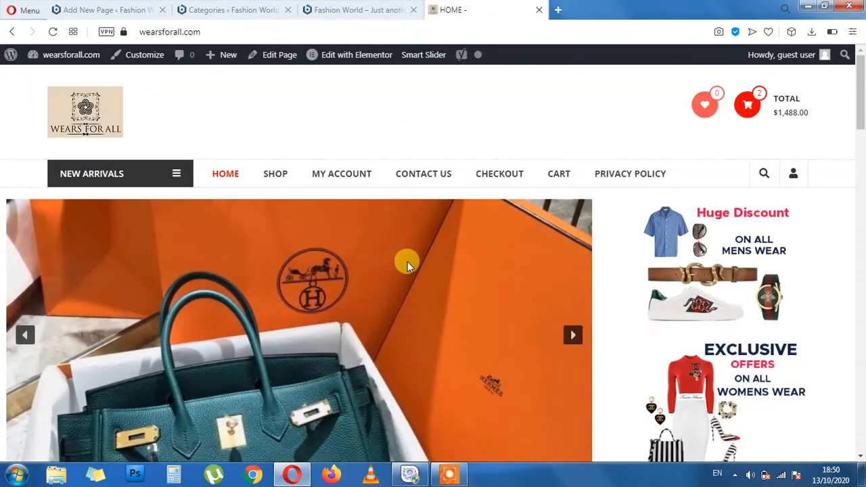
Browse New Arrivals to the Adidas listing and open the Adidas Yeezy Boost 700 Multi-Color Grey product
{"action": "left_click", "coordinate": [177, 173]}
{"action": "mouse_move", "coordinate": [121, 202]}
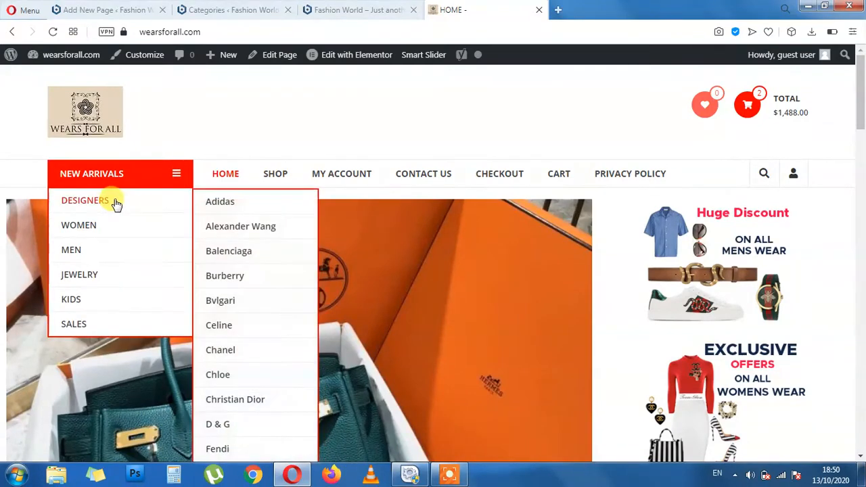
{"action": "left_click", "coordinate": [221, 202]}
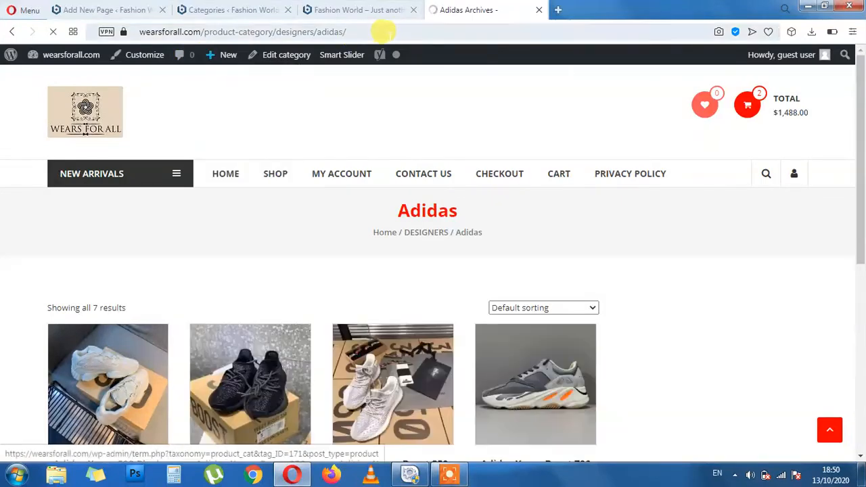
{"action": "left_click_drag", "start_coordinate": [359, 32], "coordinate": [218, 31]}
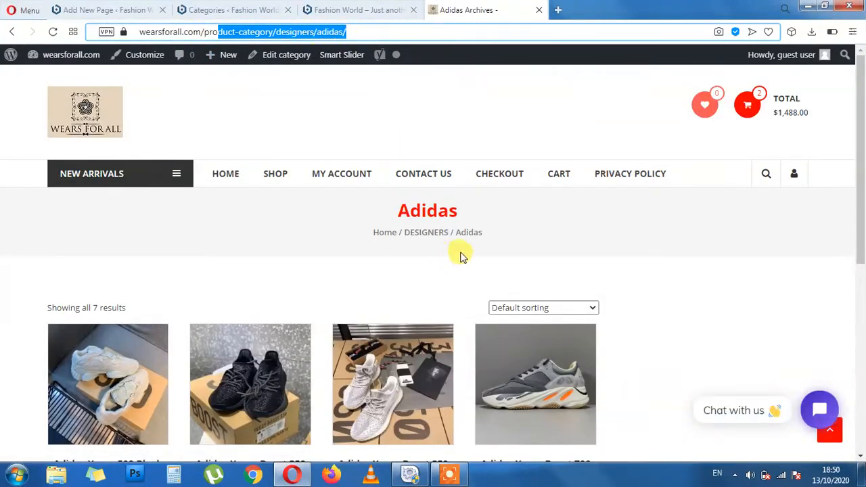
{"action": "scroll", "coordinate": [460, 255], "scroll_direction": "down", "scroll_amount": 1}
{"action": "scroll", "coordinate": [360, 180], "scroll_direction": "up", "scroll_amount": 1}
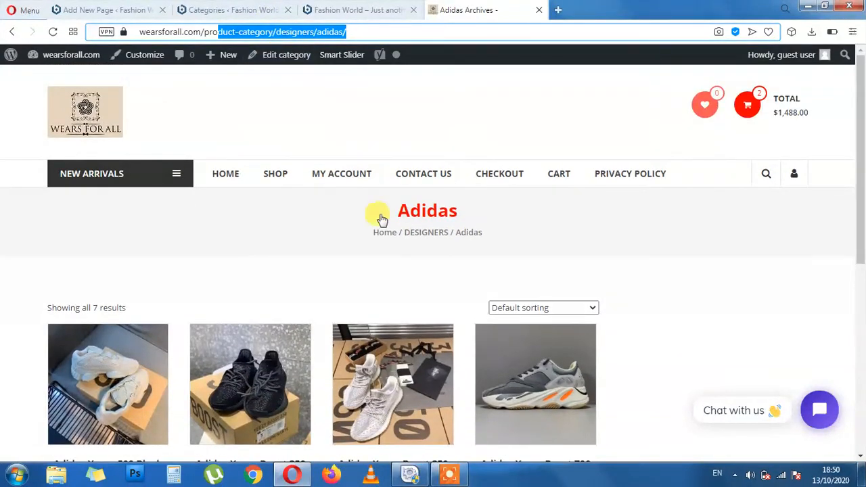
{"action": "scroll", "coordinate": [388, 250], "scroll_direction": "down", "scroll_amount": 5}
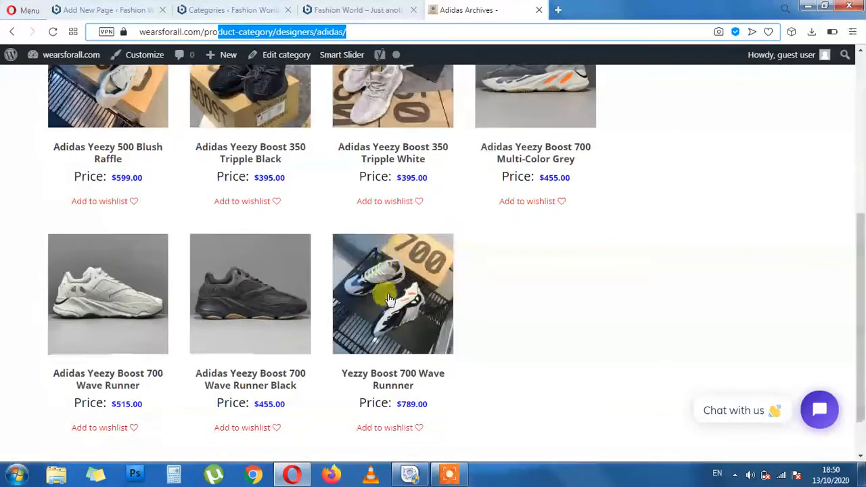
{"action": "left_click", "coordinate": [546, 150]}
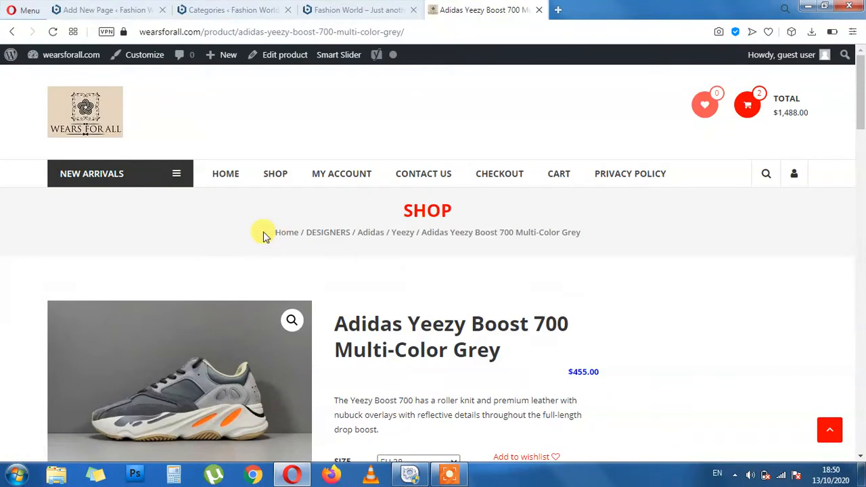
Highlight the product page's breadcrumb trail and the Yeezy Boost title
{"action": "left_click_drag", "start_coordinate": [272, 232], "coordinate": [377, 230]}
{"action": "left_click_drag", "start_coordinate": [407, 323], "coordinate": [522, 313]}
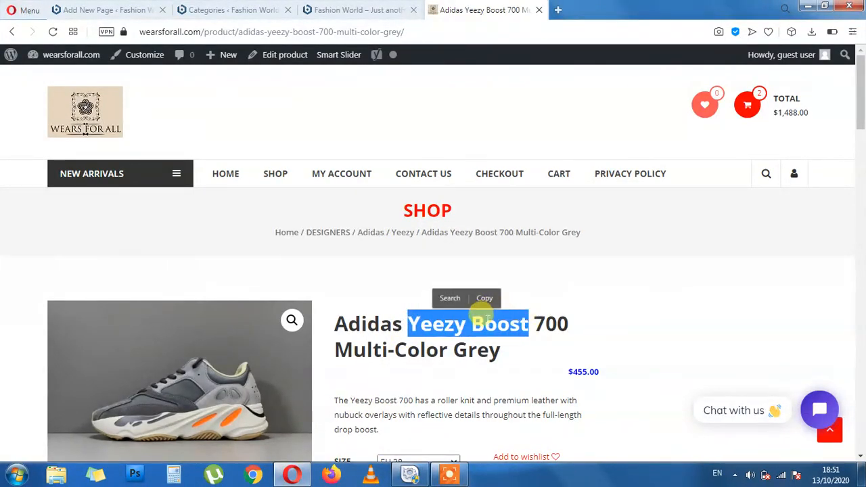
{"action": "left_click", "coordinate": [403, 279]}
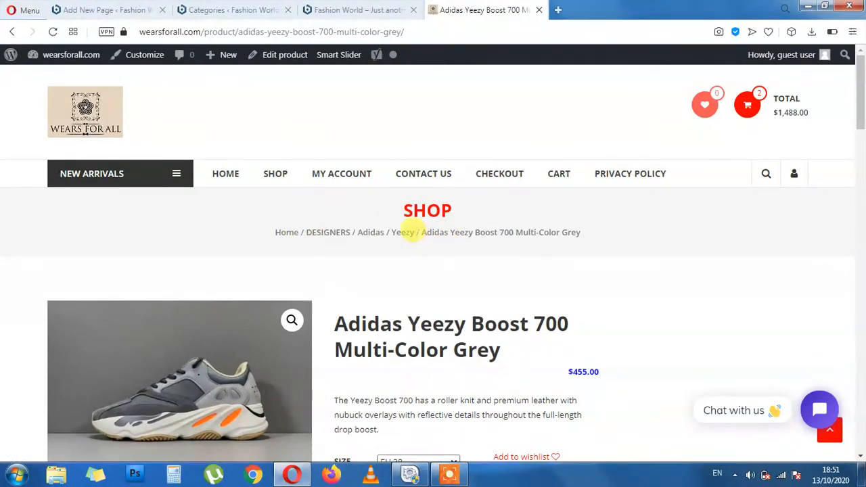
{"action": "left_click_drag", "start_coordinate": [418, 232], "coordinate": [599, 232]}
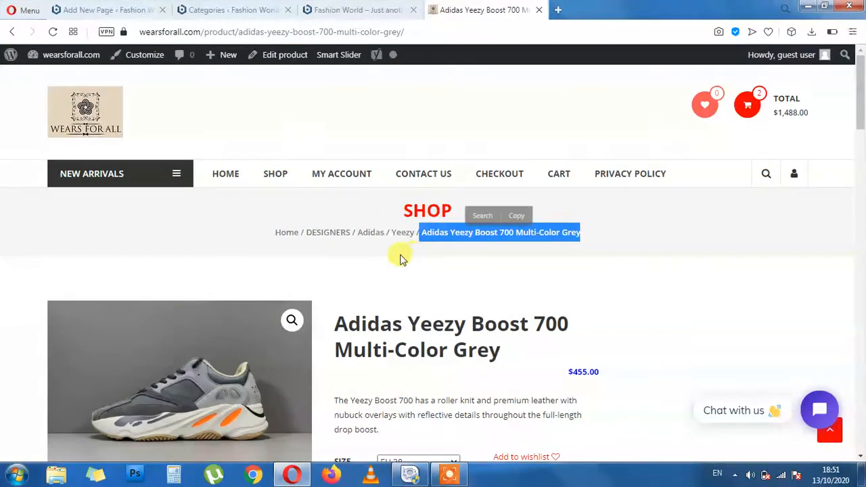
{"action": "left_click", "coordinate": [400, 259]}
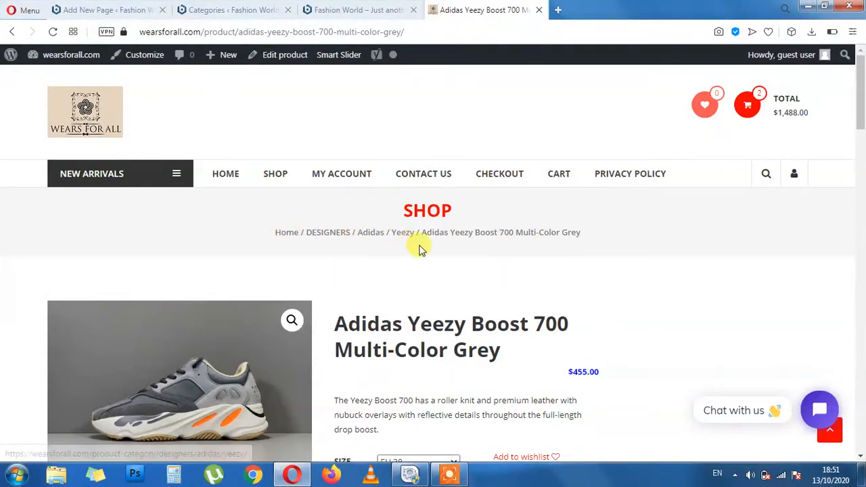
{"action": "left_click_drag", "start_coordinate": [268, 234], "coordinate": [616, 241]}
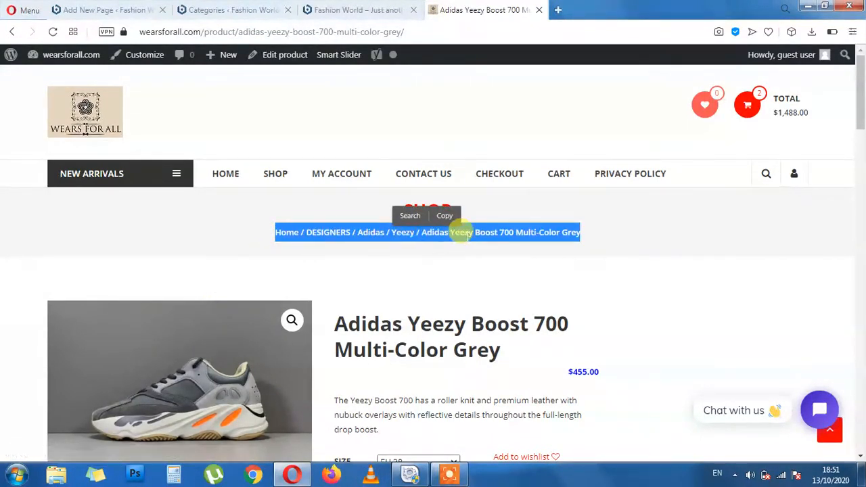
{"action": "left_click", "coordinate": [623, 251]}
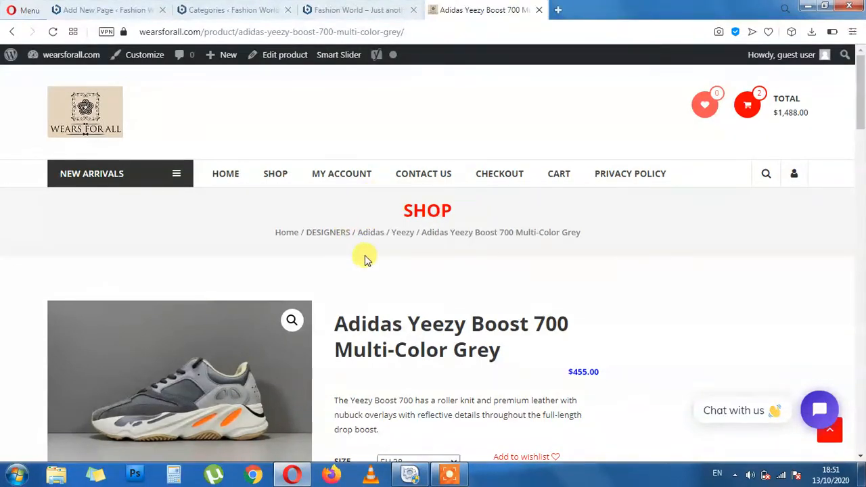
Point out the title and breadcrumb once more, then drag the Adidas tab away to close it
{"action": "left_click_drag", "start_coordinate": [404, 318], "coordinate": [529, 322]}
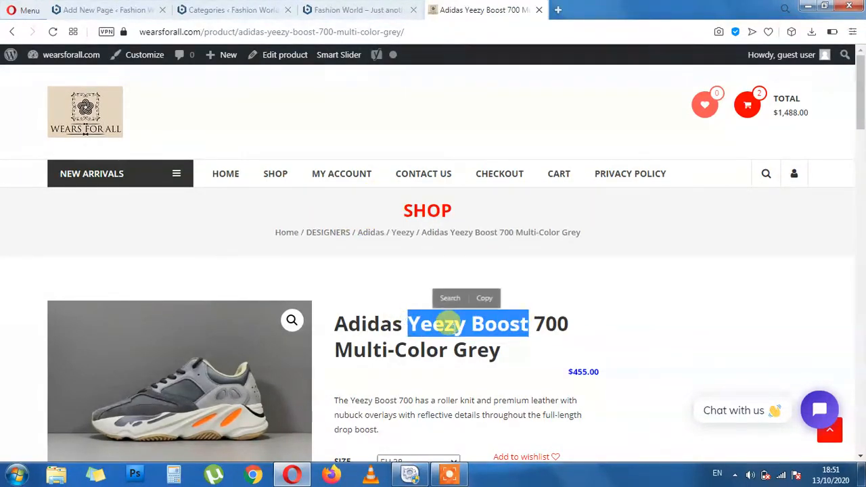
{"action": "left_click", "coordinate": [389, 270]}
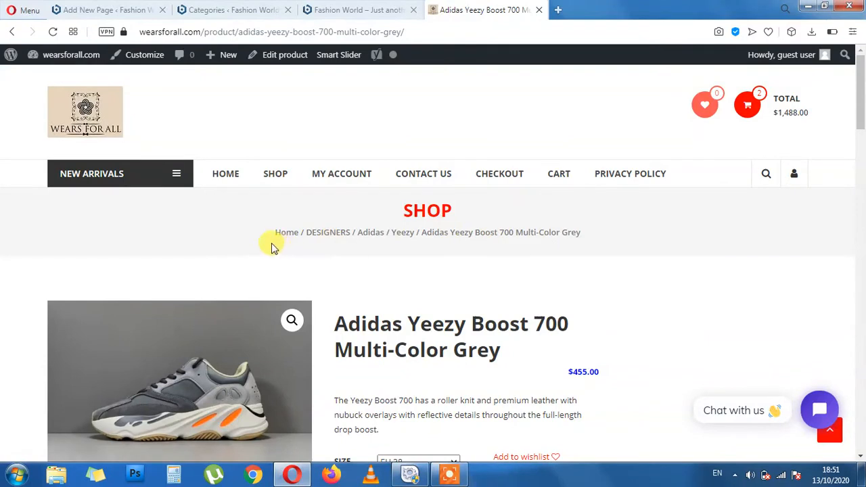
{"action": "left_click_drag", "start_coordinate": [322, 247], "coordinate": [580, 250]}
{"action": "left_click", "coordinate": [503, 281]}
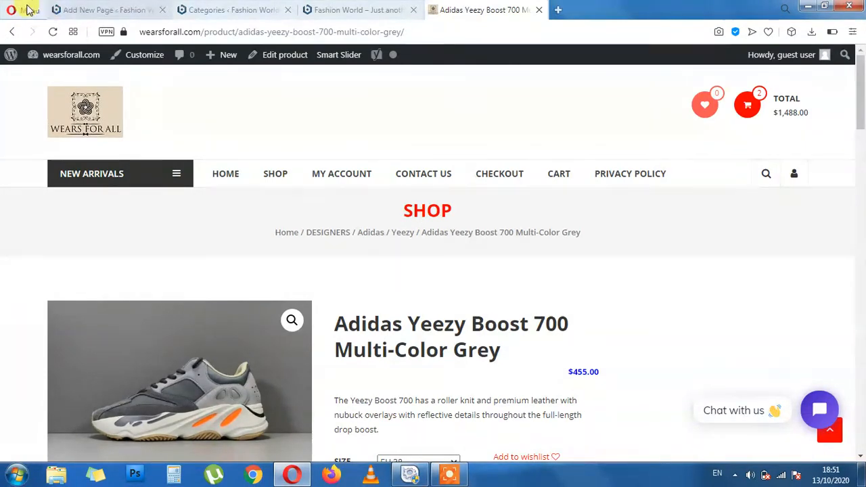
{"action": "left_click_drag", "start_coordinate": [587, 234], "coordinate": [276, 246]}
{"action": "left_click", "coordinate": [308, 247]}
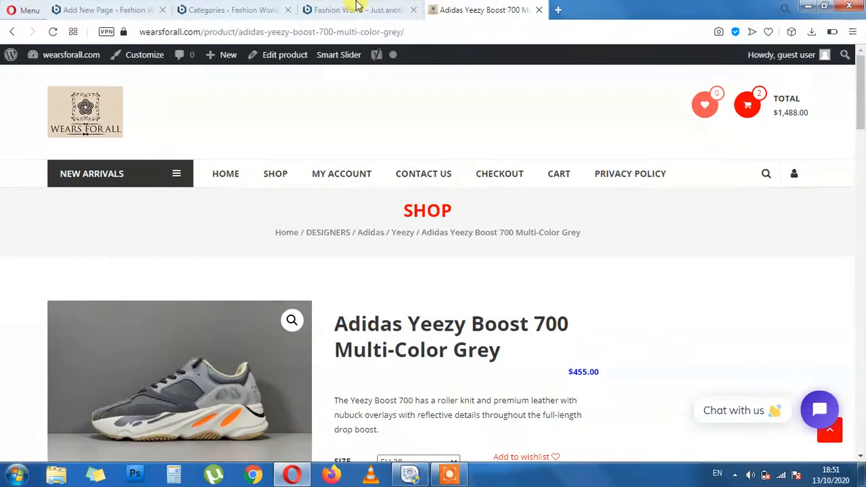
{"action": "left_click_drag", "start_coordinate": [498, 6], "coordinate": [456, 24]}
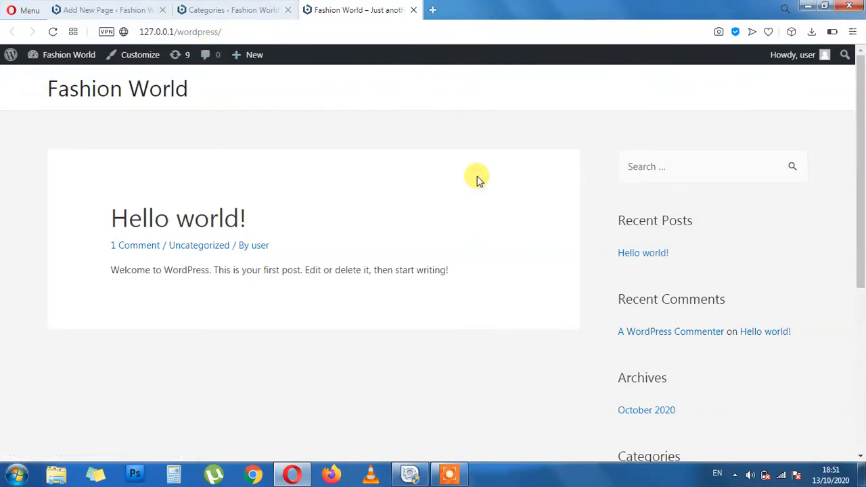
Review the About page's Template dropdown and Astra settings without changes, then go to the Pages list
{"action": "left_click", "coordinate": [211, 10]}
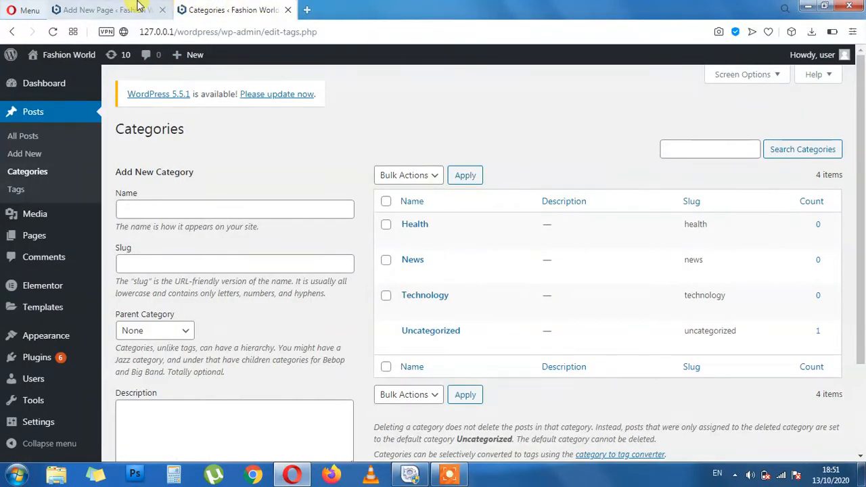
{"action": "left_click", "coordinate": [136, 4]}
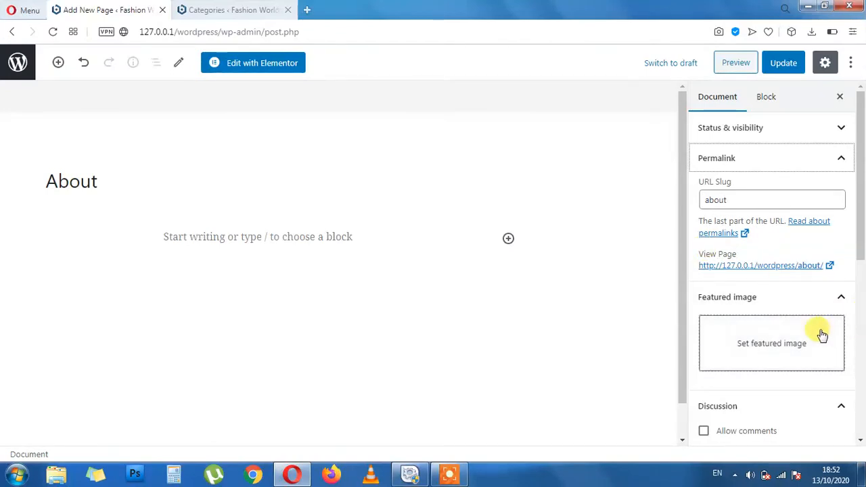
{"action": "scroll", "coordinate": [820, 332], "scroll_direction": "down", "scroll_amount": 2}
{"action": "scroll", "coordinate": [827, 334], "scroll_direction": "down", "scroll_amount": 2}
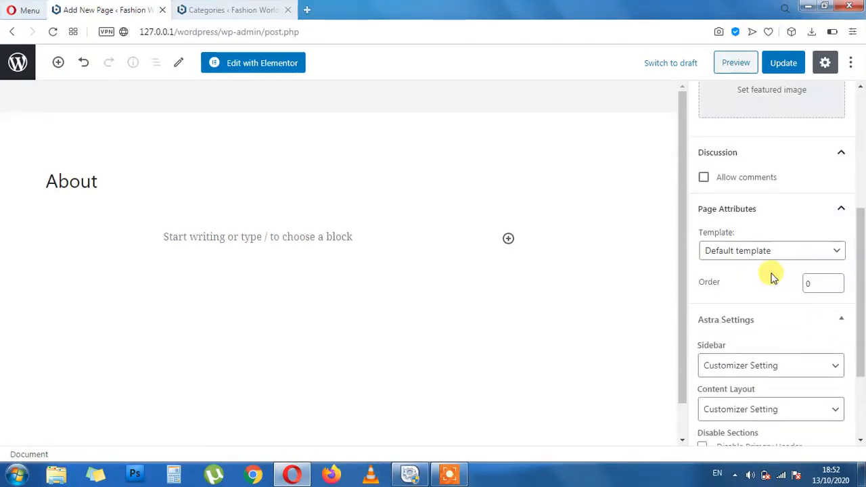
{"action": "left_click", "coordinate": [767, 260]}
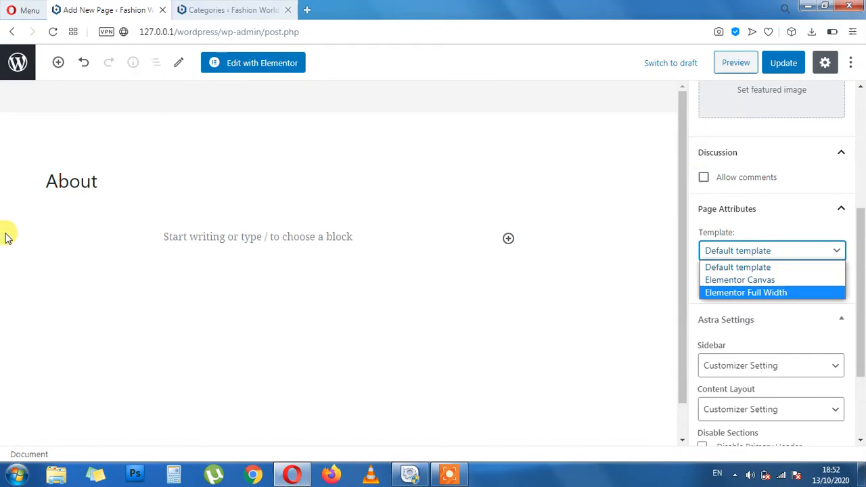
{"action": "scroll", "coordinate": [785, 335], "scroll_direction": "up", "scroll_amount": 2}
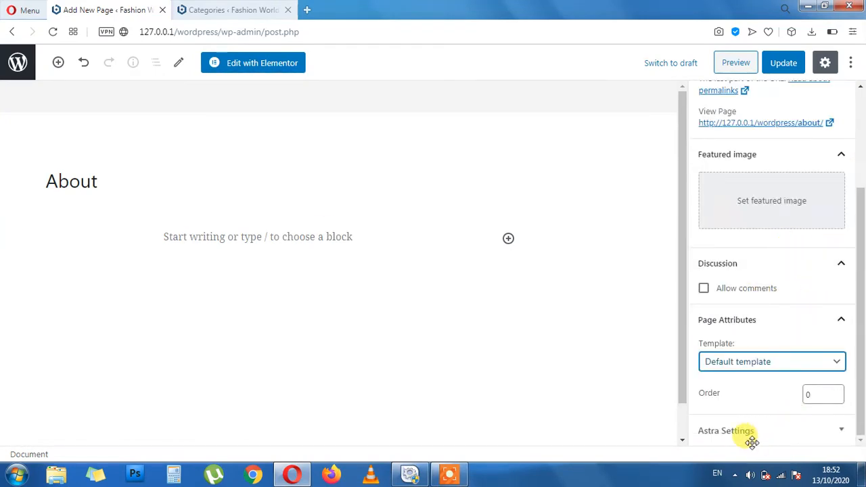
{"action": "left_click", "coordinate": [831, 433]}
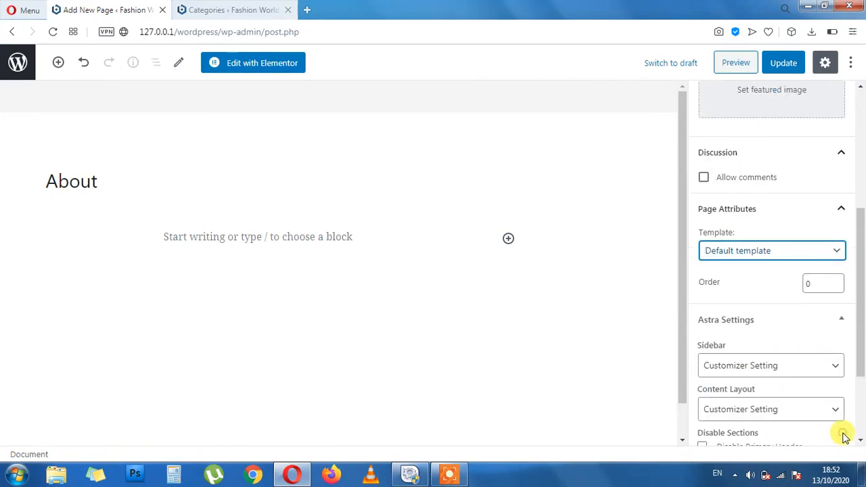
{"action": "scroll", "coordinate": [790, 342], "scroll_direction": "down", "scroll_amount": 2}
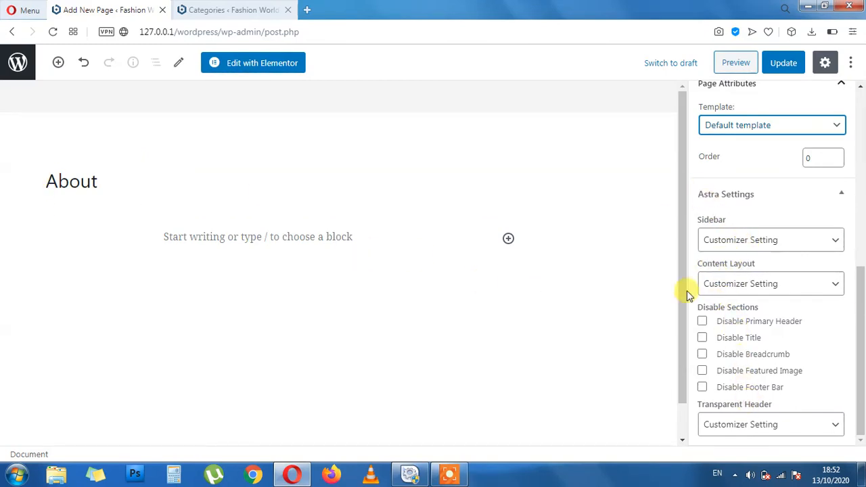
{"action": "scroll", "coordinate": [700, 312], "scroll_direction": "up", "scroll_amount": 10}
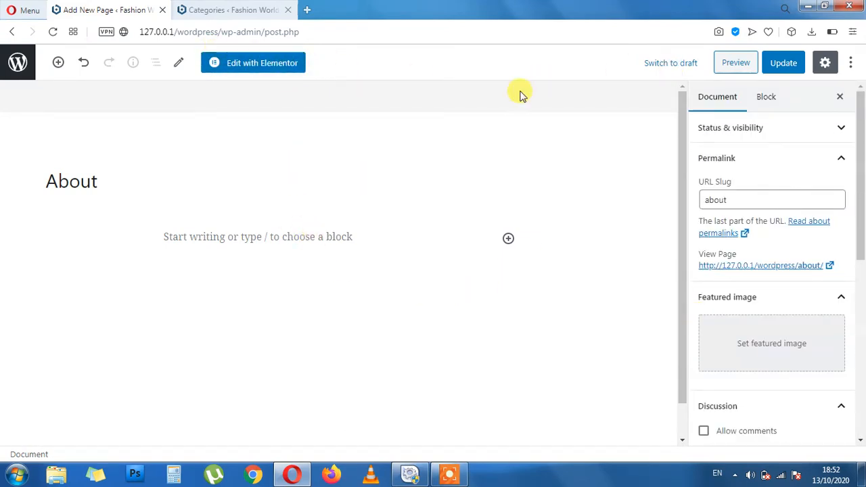
{"action": "left_click", "coordinate": [30, 66]}
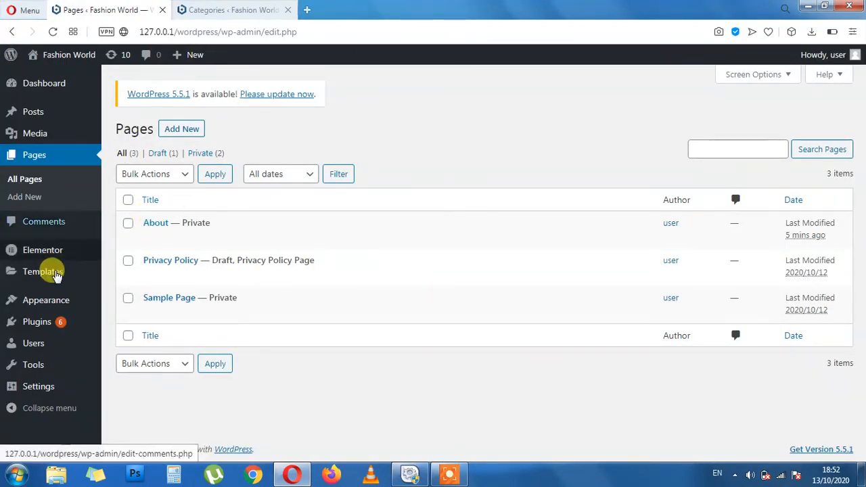
Open the Comments screen showing the one approved sample comment on 'Hello world!'
{"action": "mouse_move", "coordinate": [47, 128]}
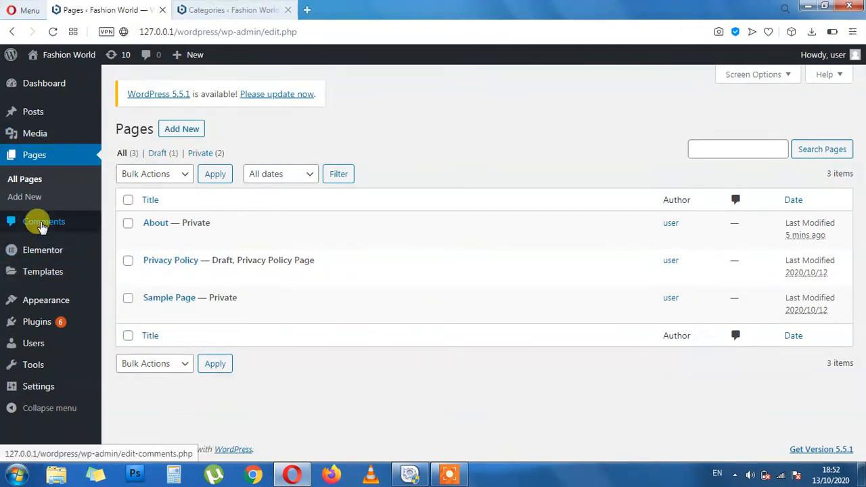
{"action": "left_click", "coordinate": [42, 224]}
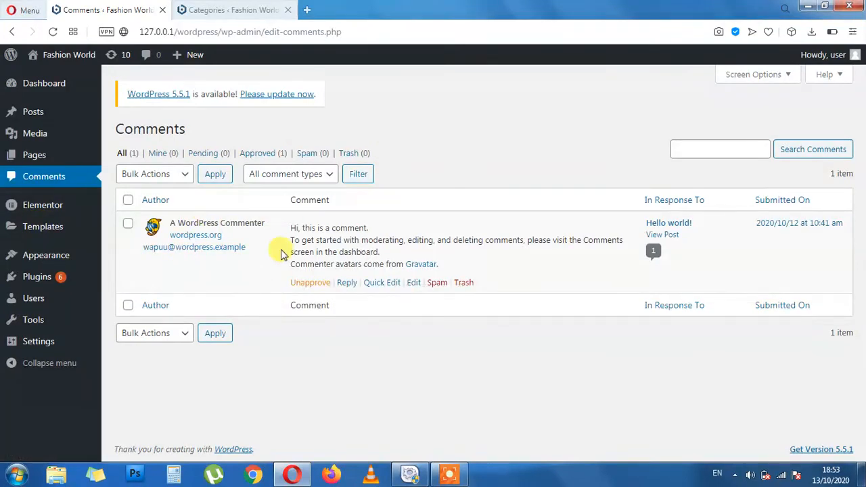
{"action": "mouse_move", "coordinate": [284, 279]}
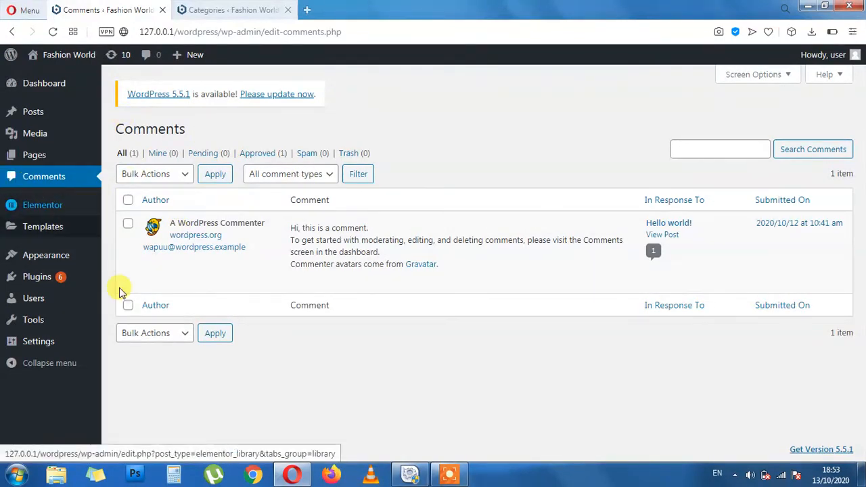
{"action": "mouse_move", "coordinate": [27, 159]}
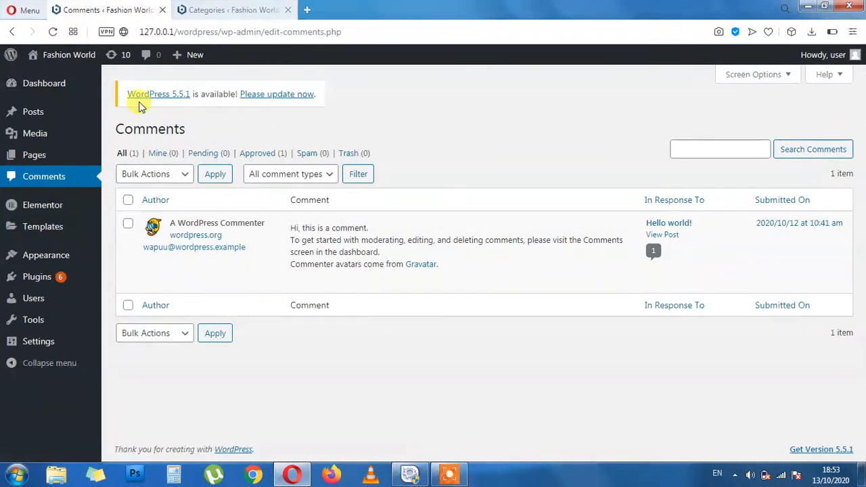
{"action": "mouse_move", "coordinate": [50, 210]}
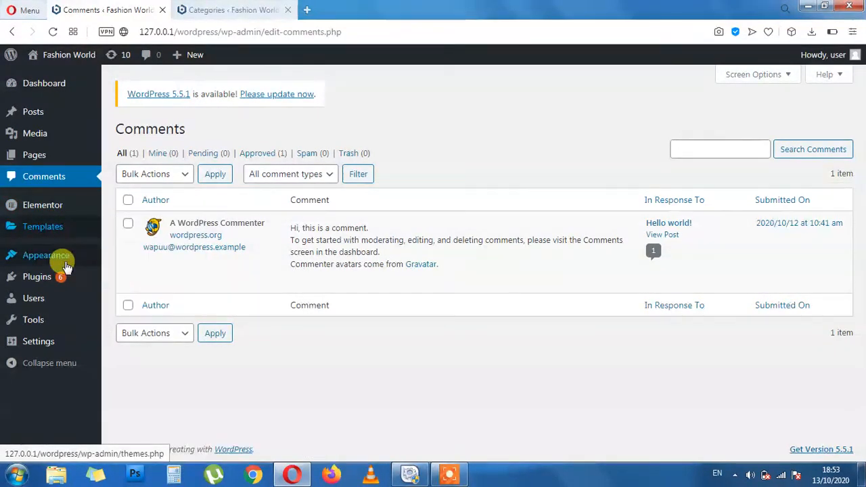
On the Themes screen, open Twenty Nineteen's details and choose to delete it
{"action": "mouse_move", "coordinate": [66, 265]}
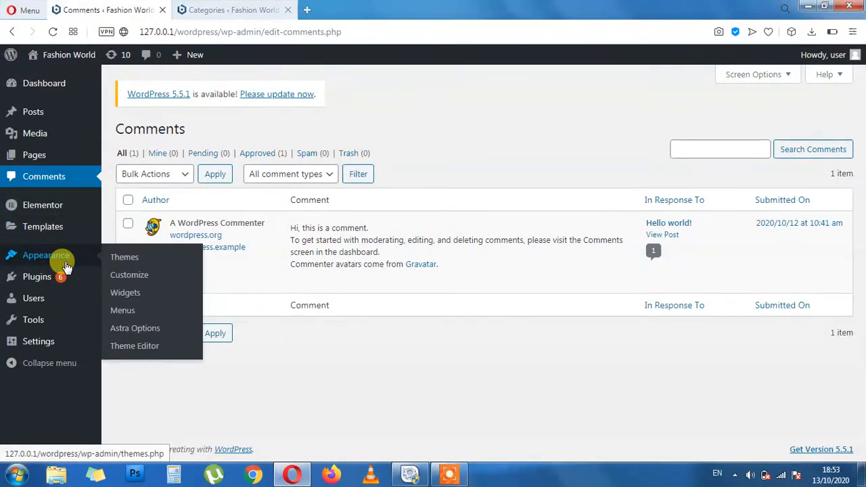
{"action": "left_click", "coordinate": [121, 256]}
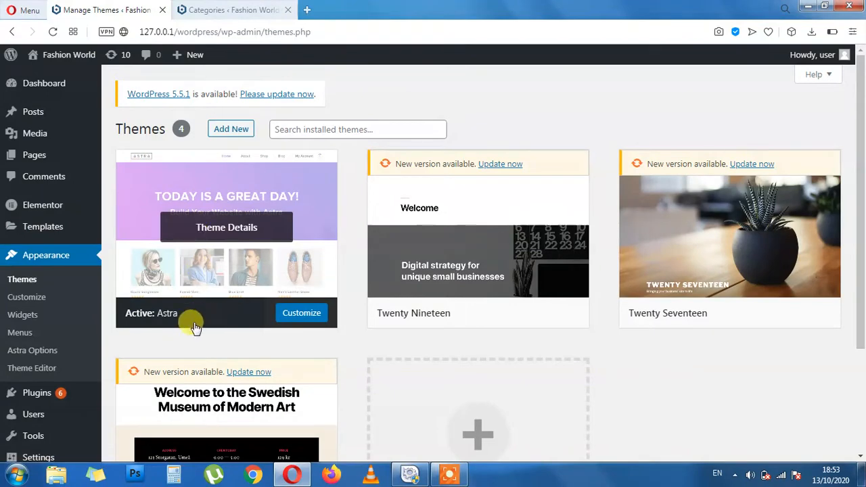
{"action": "scroll", "coordinate": [447, 366], "scroll_direction": "down", "scroll_amount": 2}
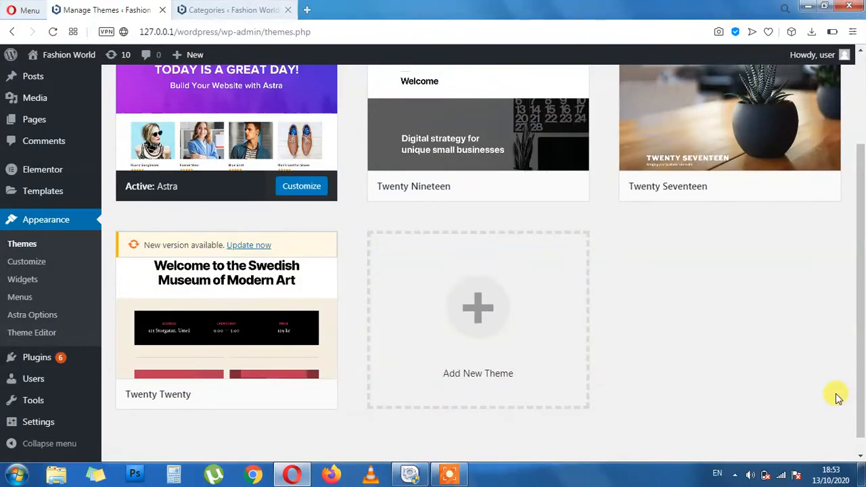
{"action": "scroll", "coordinate": [819, 396], "scroll_direction": "up", "scroll_amount": 2}
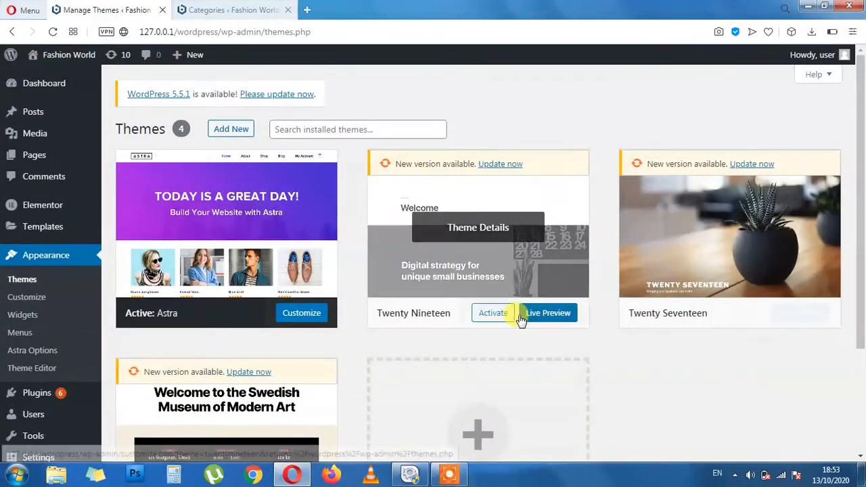
{"action": "left_click", "coordinate": [500, 259]}
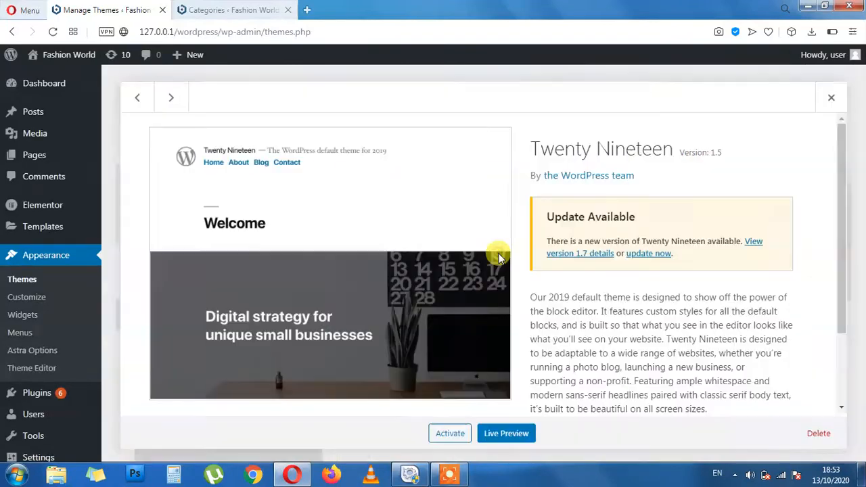
{"action": "left_click", "coordinate": [819, 433]}
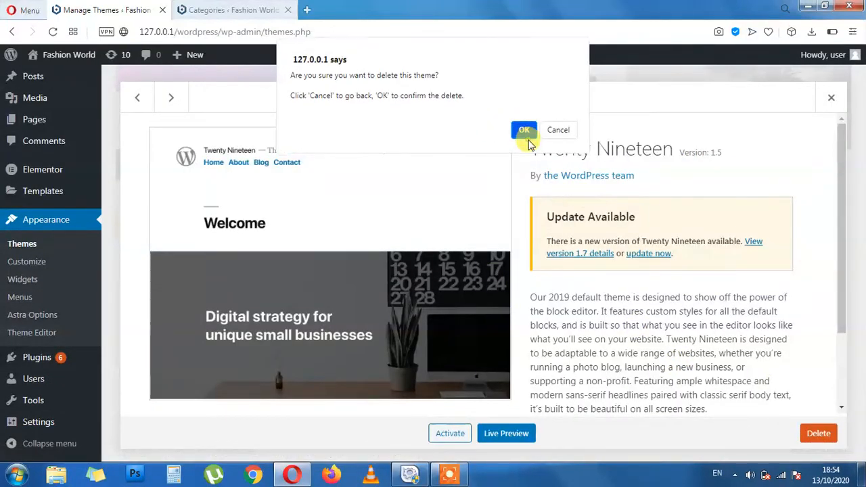
Delete the Twenty Nineteen, Twenty Seventeen and Twenty Twenty themes, leaving only Astra 2.5.5
{"action": "left_click", "coordinate": [526, 135]}
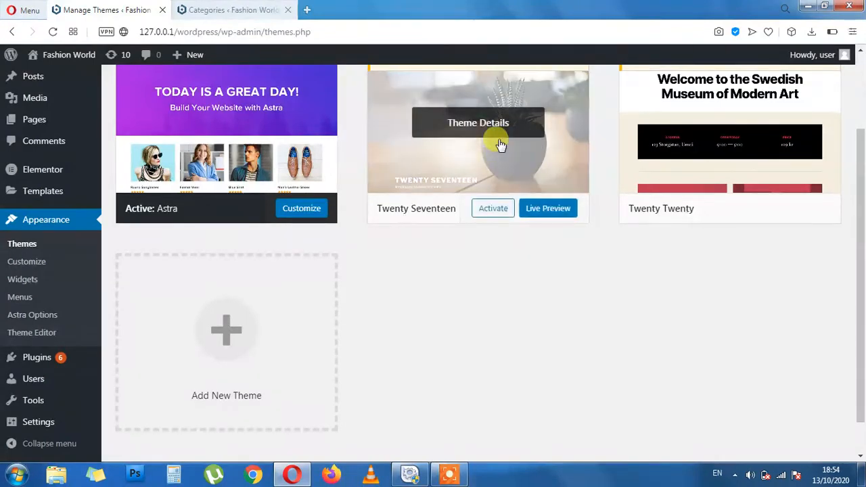
{"action": "left_click", "coordinate": [512, 159]}
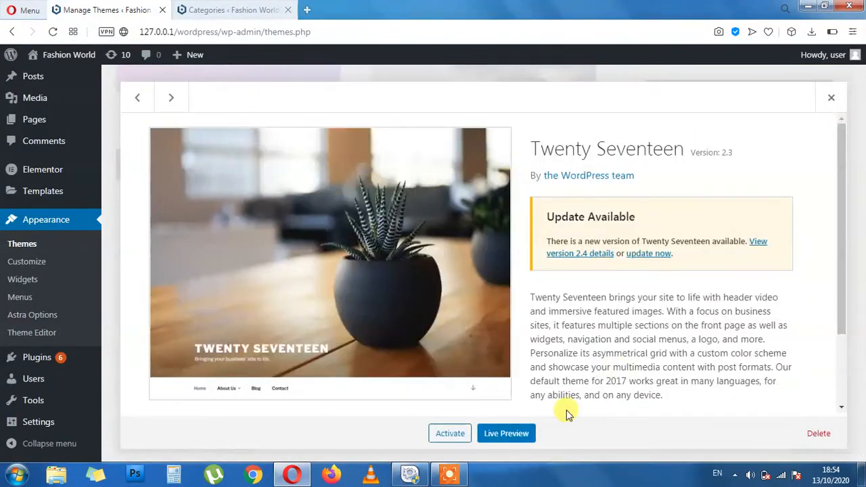
{"action": "left_click", "coordinate": [816, 431]}
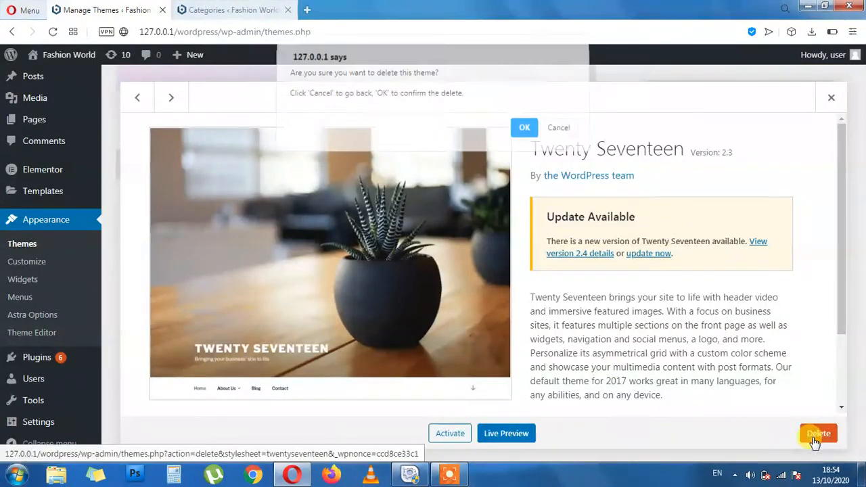
{"action": "left_click", "coordinate": [525, 130]}
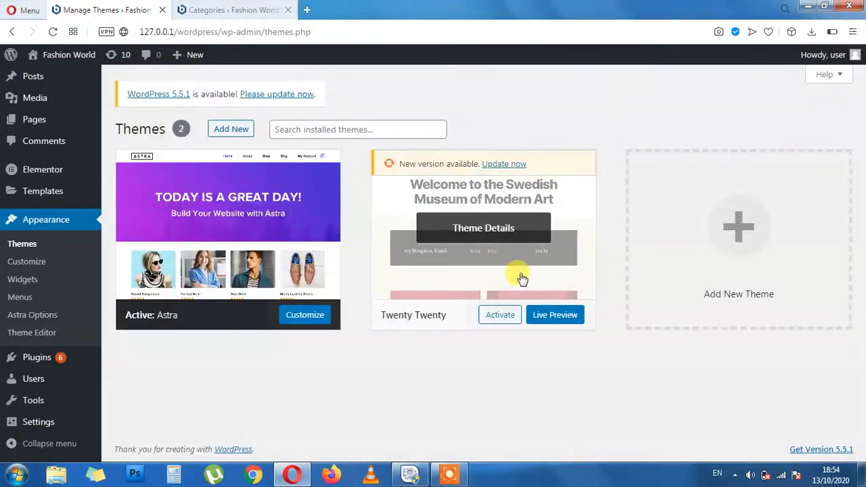
{"action": "left_click", "coordinate": [518, 274]}
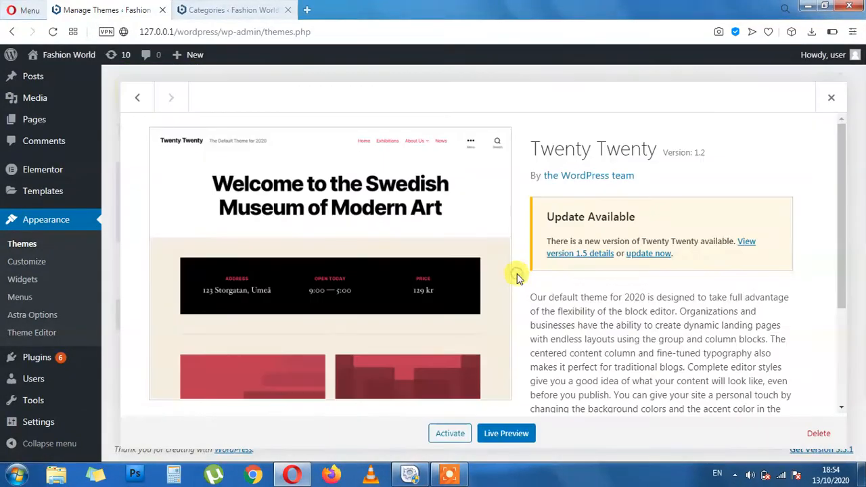
{"action": "left_click", "coordinate": [819, 433]}
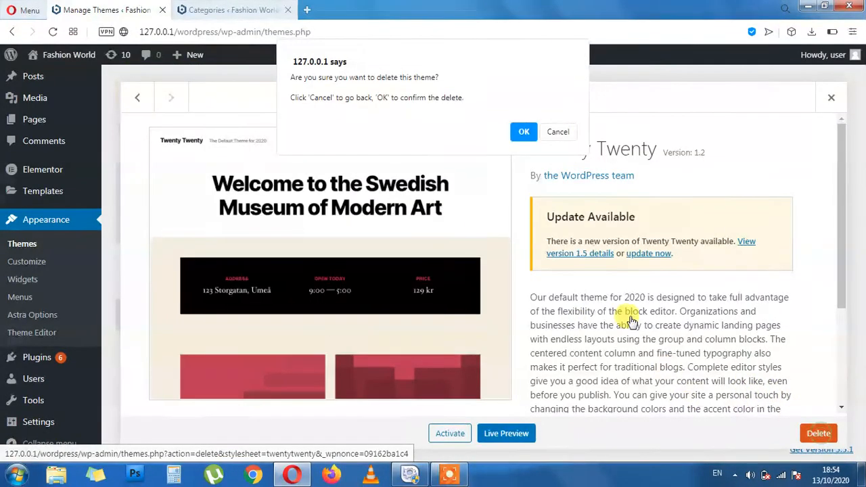
{"action": "left_click", "coordinate": [523, 131]}
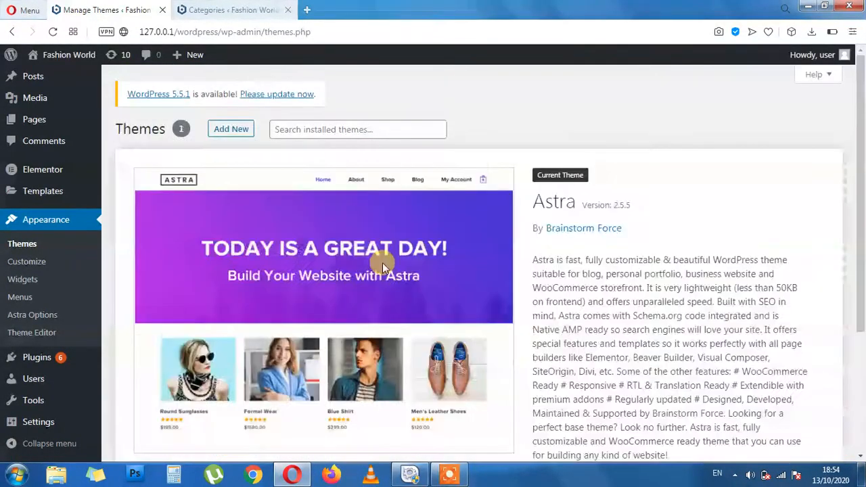
Go to the Add New Themes page
{"action": "scroll", "coordinate": [406, 268], "scroll_direction": "down", "scroll_amount": 3}
{"action": "scroll", "coordinate": [338, 237], "scroll_direction": "up", "scroll_amount": 5}
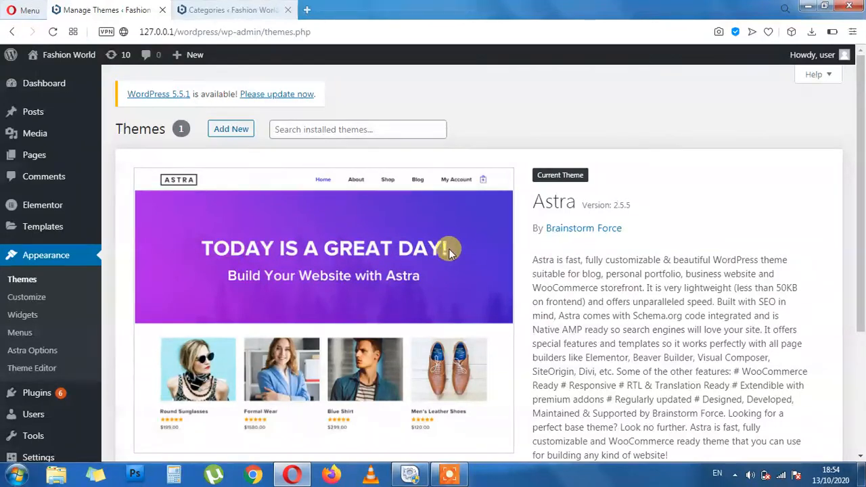
{"action": "left_click", "coordinate": [227, 134]}
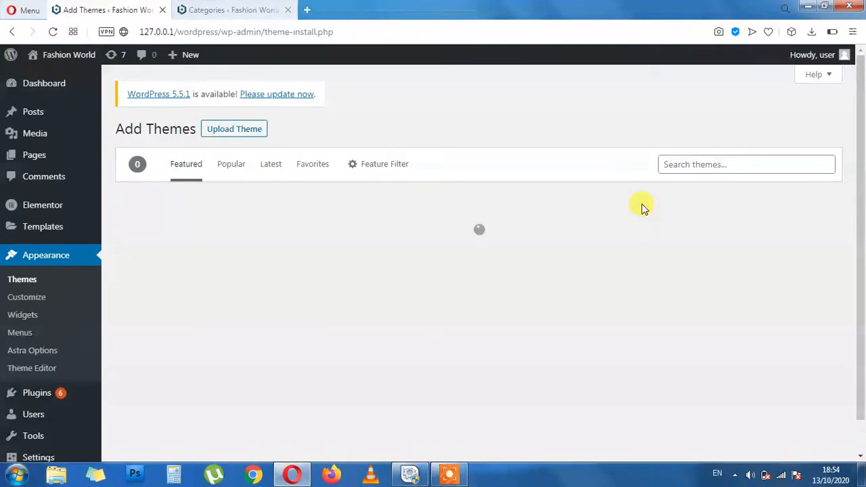
Install the Belleza theme from the theme directory and activate it
{"action": "left_click", "coordinate": [735, 163]}
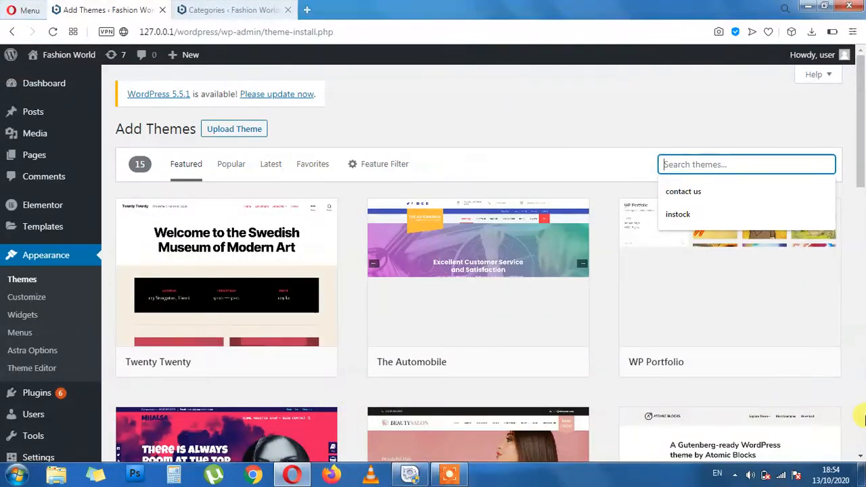
{"action": "scroll", "coordinate": [768, 361], "scroll_direction": "down", "scroll_amount": 3}
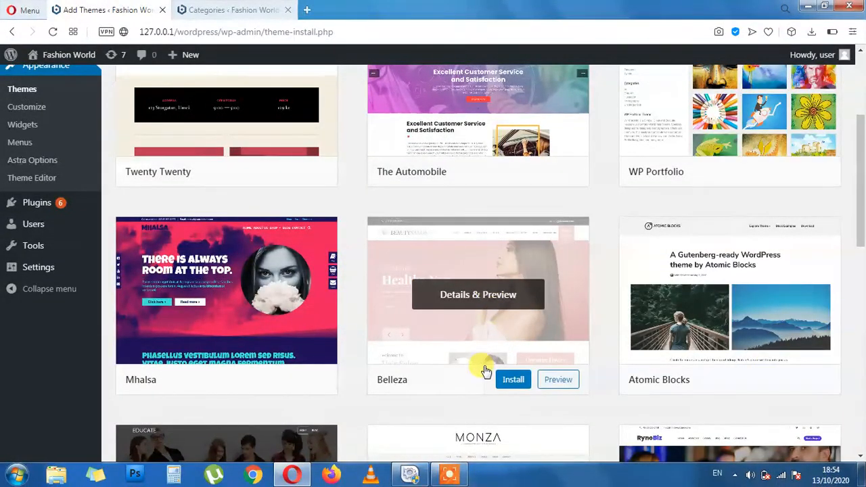
{"action": "left_click", "coordinate": [501, 379]}
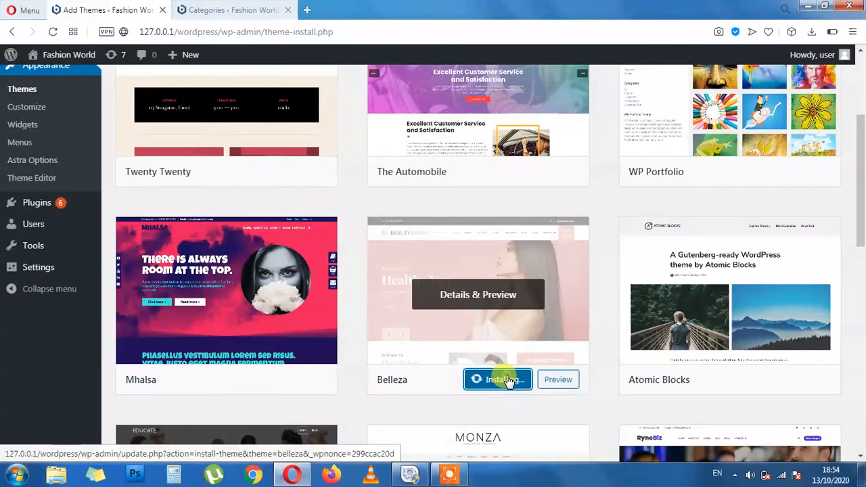
{"action": "scroll", "coordinate": [502, 307], "scroll_direction": "down", "scroll_amount": 4}
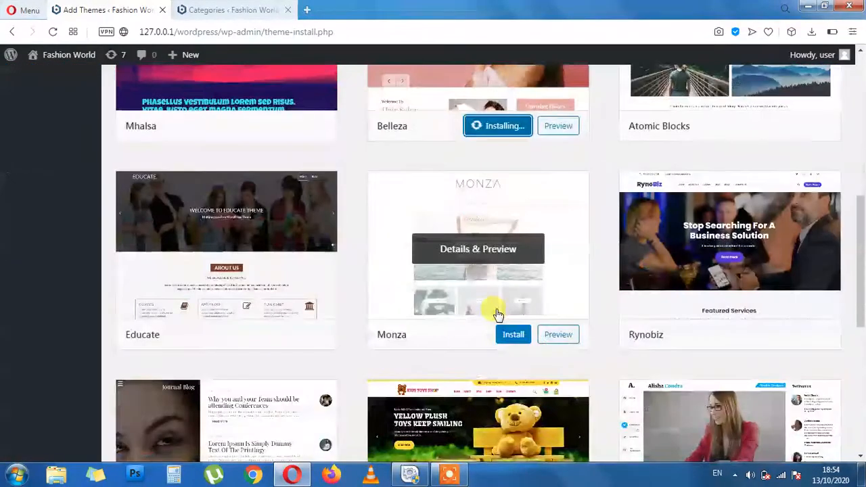
{"action": "scroll", "coordinate": [569, 376], "scroll_direction": "down", "scroll_amount": 2}
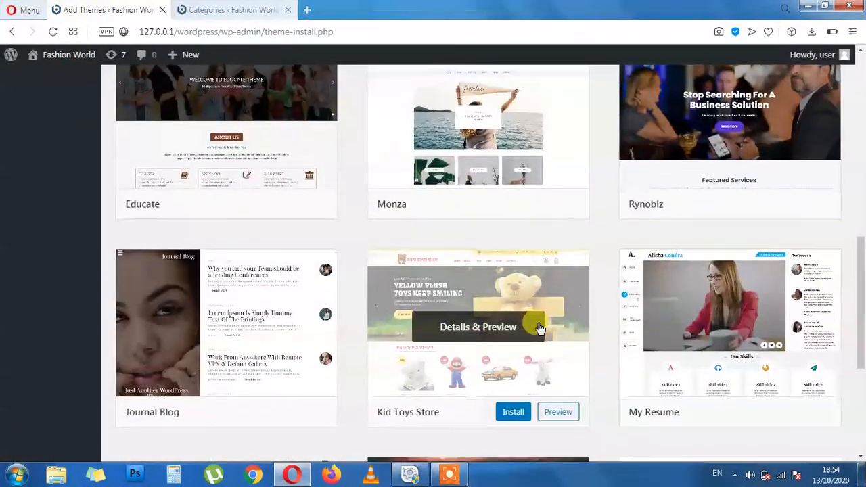
{"action": "scroll", "coordinate": [537, 325], "scroll_direction": "down", "scroll_amount": 2}
{"action": "scroll", "coordinate": [593, 305], "scroll_direction": "down", "scroll_amount": 2}
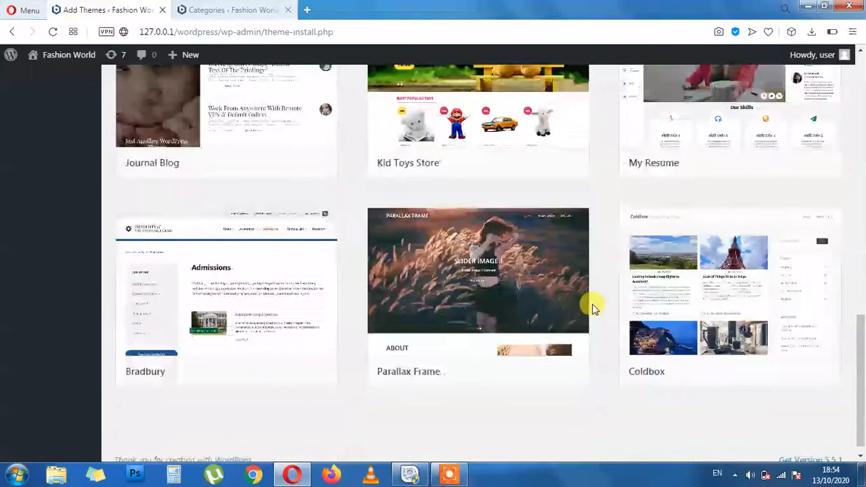
{"action": "scroll", "coordinate": [593, 305], "scroll_direction": "up", "scroll_amount": 7}
{"action": "scroll", "coordinate": [593, 308], "scroll_direction": "up", "scroll_amount": 5}
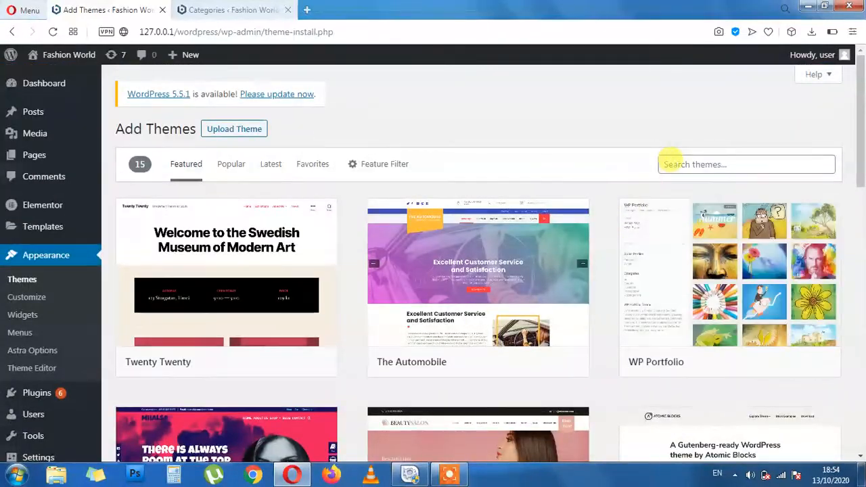
{"action": "scroll", "coordinate": [611, 289], "scroll_direction": "down", "scroll_amount": 2}
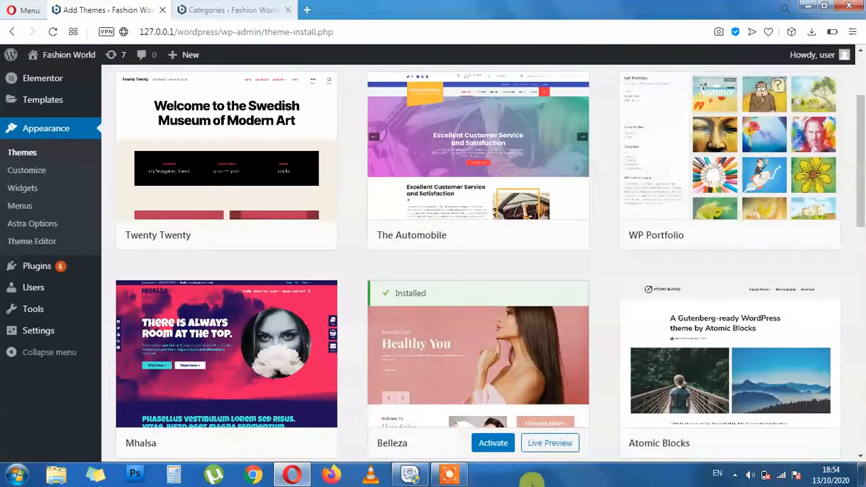
{"action": "left_click", "coordinate": [488, 441]}
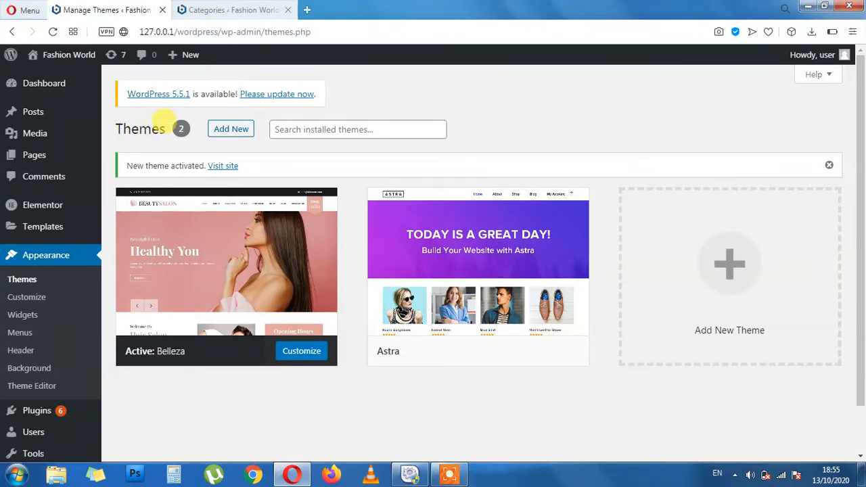
Open the live Fashion World site in a new tab and switch to it
{"action": "left_click", "coordinate": [274, 129]}
{"action": "left_click", "coordinate": [230, 129]}
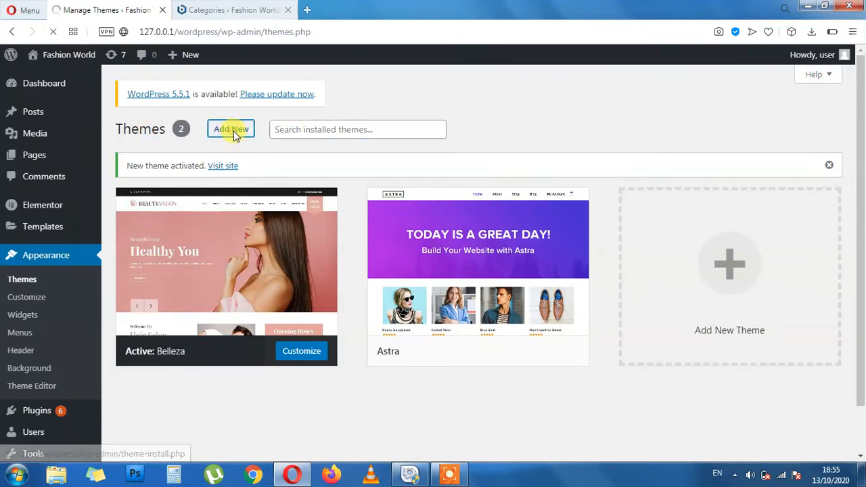
{"action": "left_click", "coordinate": [727, 164]}
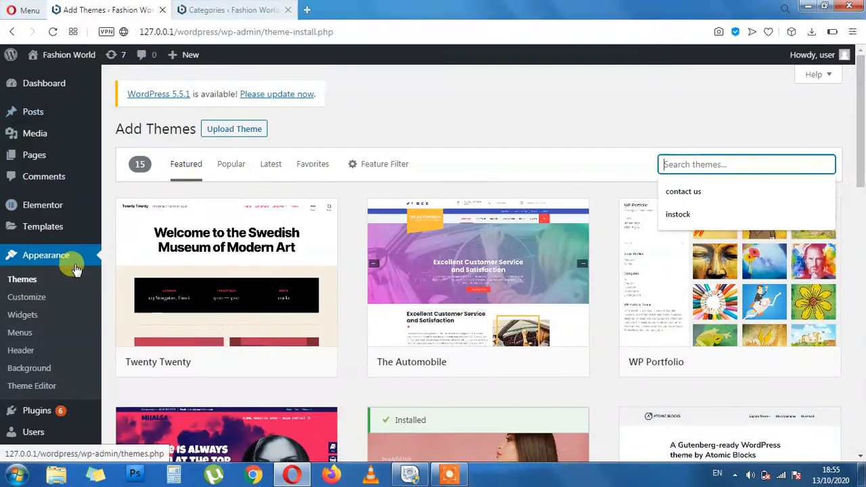
{"action": "scroll", "coordinate": [179, 354], "scroll_direction": "down", "scroll_amount": 3}
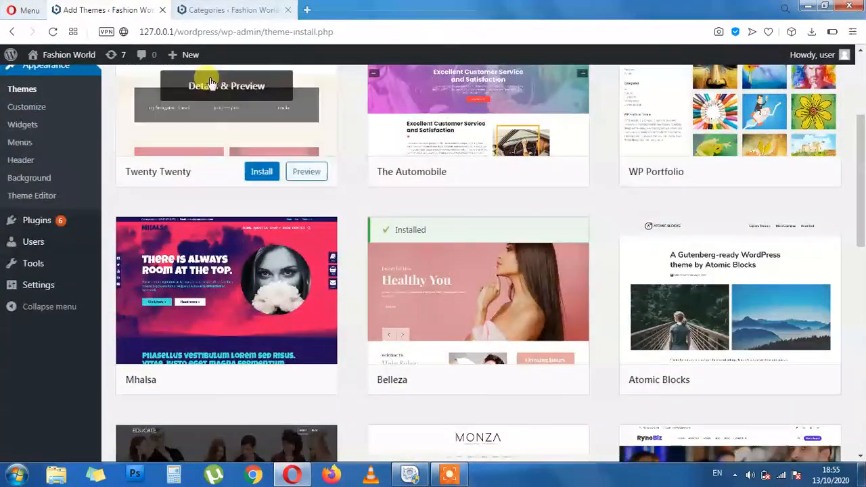
{"action": "scroll", "coordinate": [192, 399], "scroll_direction": "up", "scroll_amount": 3}
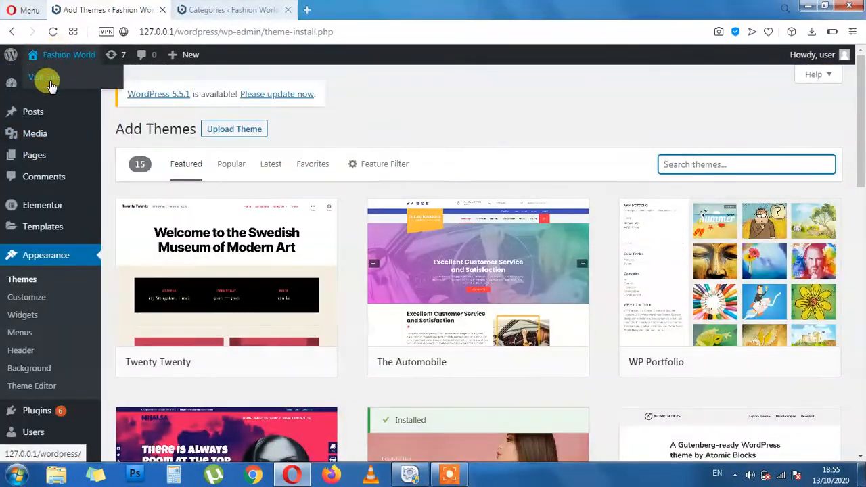
{"action": "middle_click", "coordinate": [48, 80]}
{"action": "left_click", "coordinate": [230, 10]}
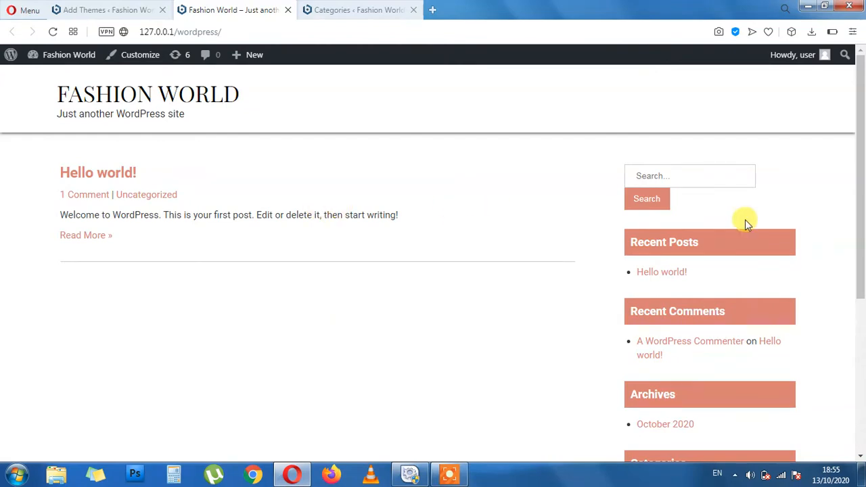
Look over the Belleza-styled front page, then go to the About WordPress page
{"action": "scroll", "coordinate": [744, 222], "scroll_direction": "down", "scroll_amount": 4}
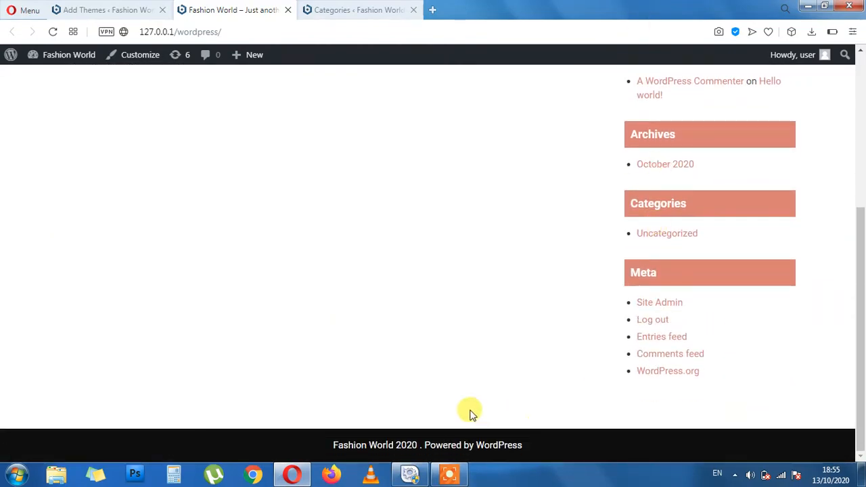
{"action": "scroll", "coordinate": [651, 431], "scroll_direction": "up", "scroll_amount": 2}
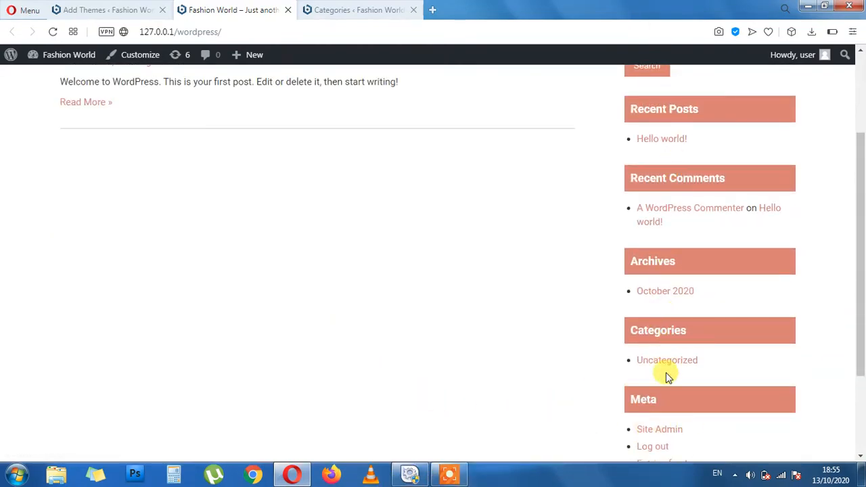
{"action": "left_click_drag", "start_coordinate": [676, 264], "coordinate": [618, 265]}
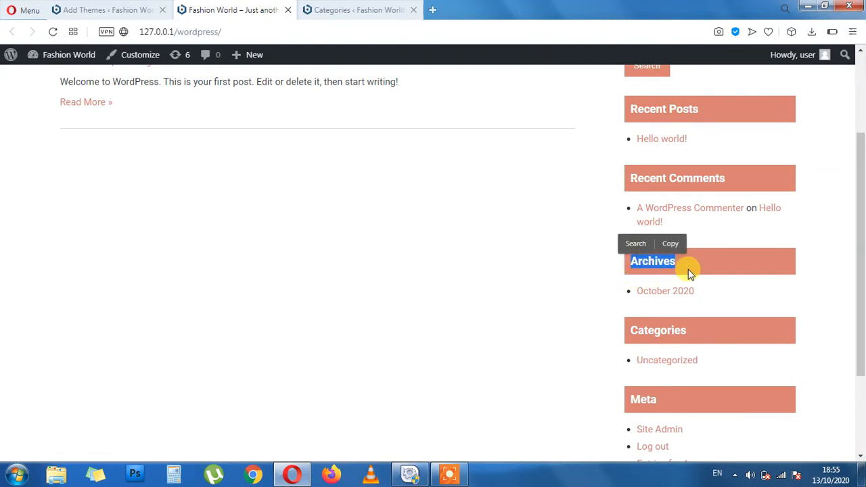
{"action": "scroll", "coordinate": [530, 291], "scroll_direction": "up", "scroll_amount": 2}
{"action": "left_click", "coordinate": [504, 302]}
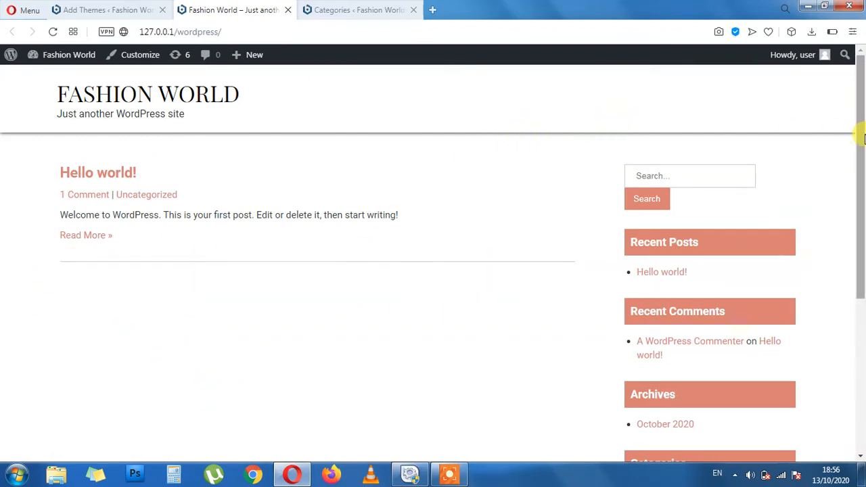
{"action": "left_click_drag", "start_coordinate": [59, 98], "coordinate": [247, 110]}
{"action": "left_click", "coordinate": [260, 157]}
{"action": "left_click", "coordinate": [10, 55]}
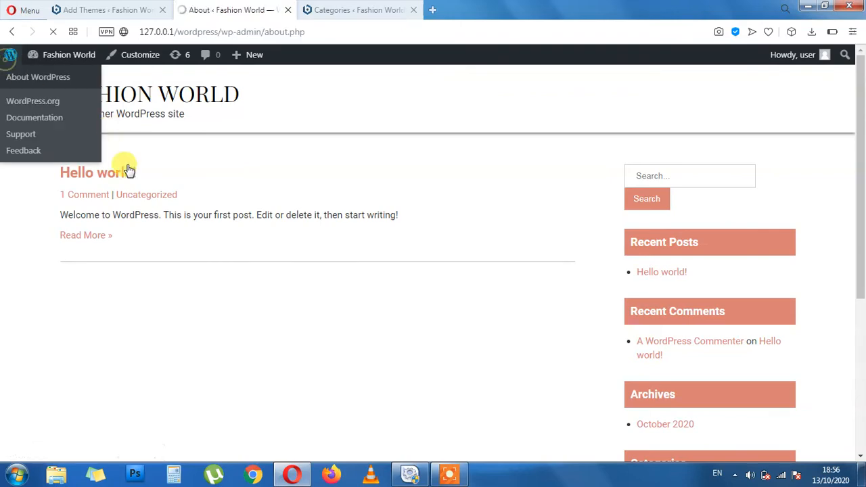
Back in the Add Themes tab, launch Appearance > Customize for Fashion World
{"action": "left_click", "coordinate": [112, 7]}
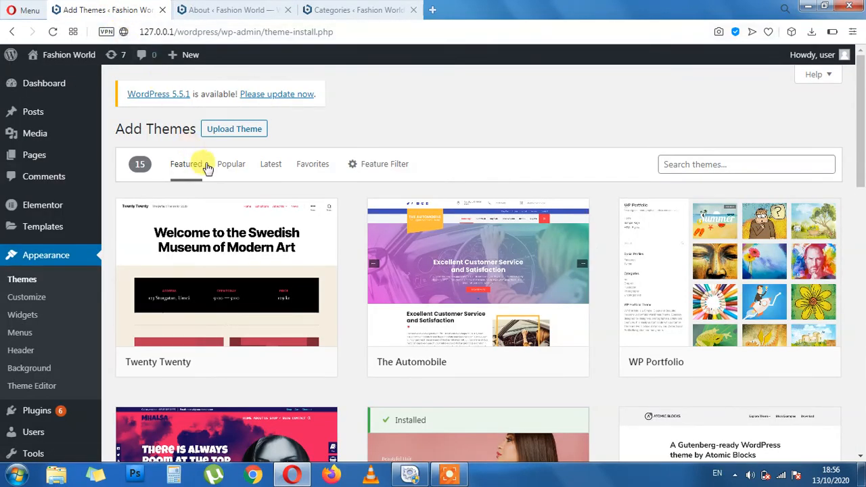
{"action": "mouse_move", "coordinate": [274, 256]}
{"action": "scroll", "coordinate": [274, 256], "scroll_direction": "down", "scroll_amount": 2}
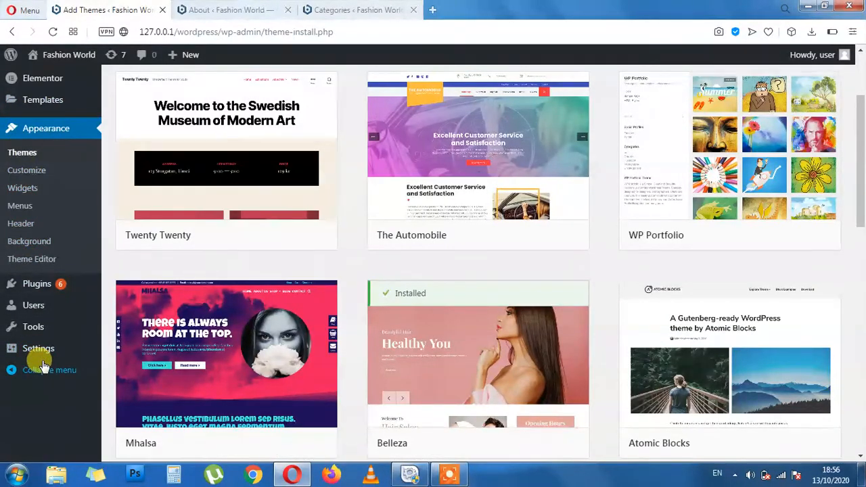
{"action": "left_click", "coordinate": [31, 174]}
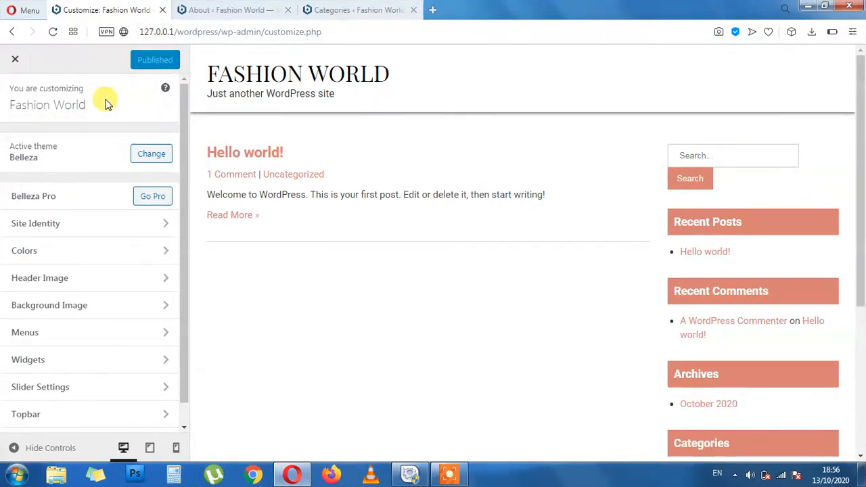
{"action": "left_click", "coordinate": [267, 32]}
{"action": "left_click_drag", "start_coordinate": [277, 29], "coordinate": [304, 29]}
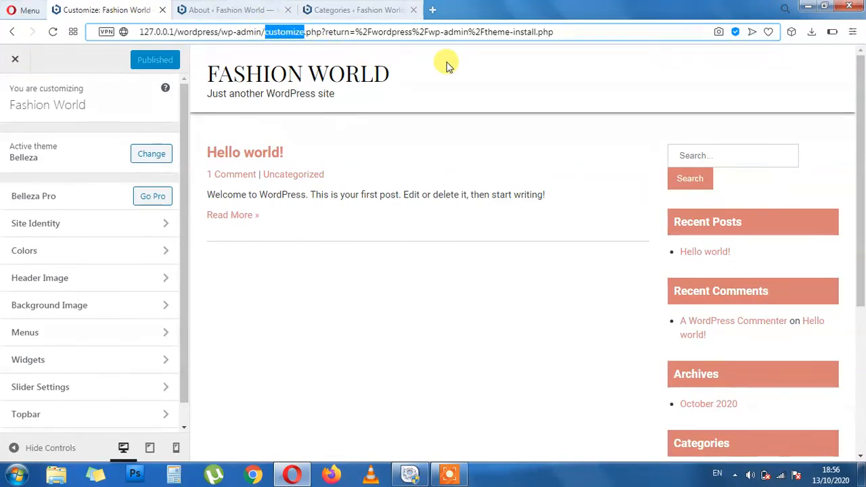
{"action": "left_click", "coordinate": [481, 65]}
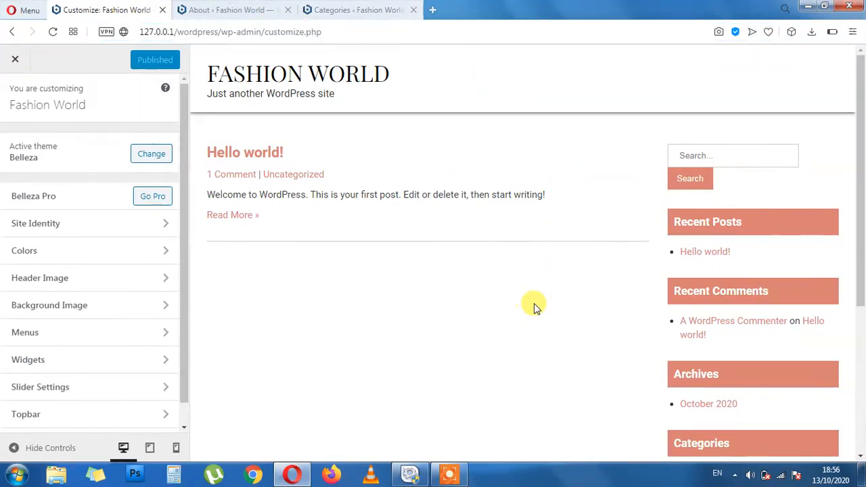
{"action": "left_click", "coordinate": [220, 11]}
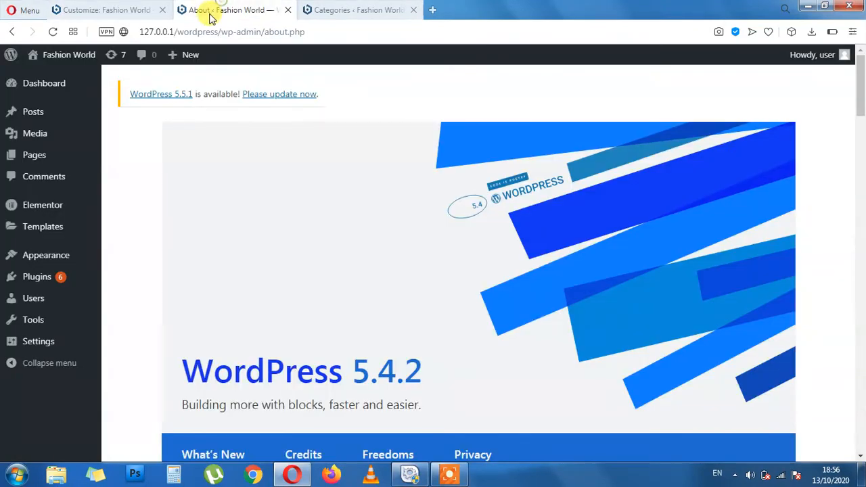
{"action": "mouse_move", "coordinate": [48, 256]}
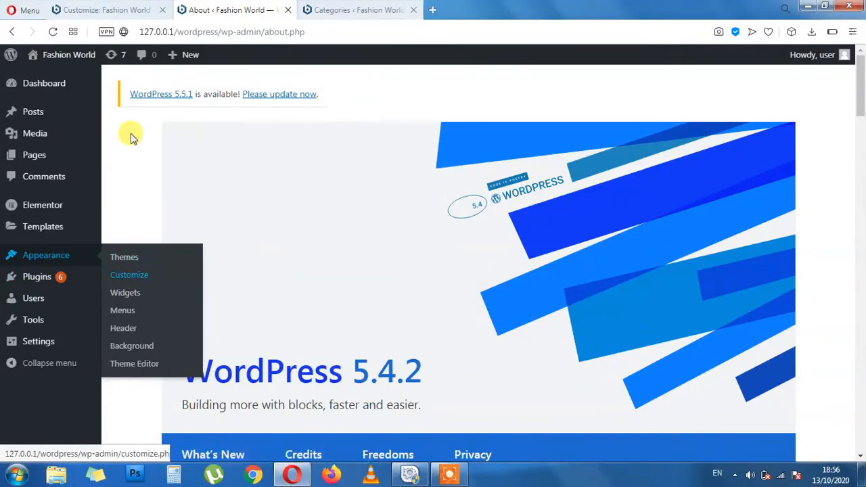
{"action": "left_click", "coordinate": [72, 8]}
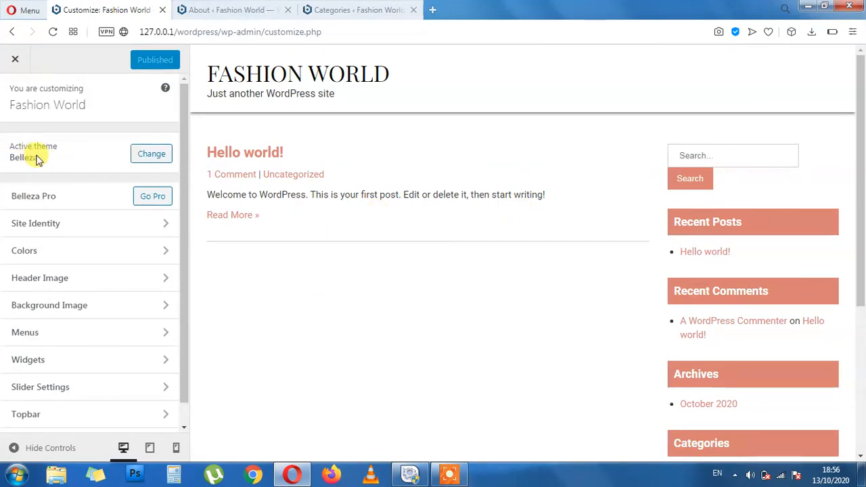
{"action": "left_click", "coordinate": [160, 155]}
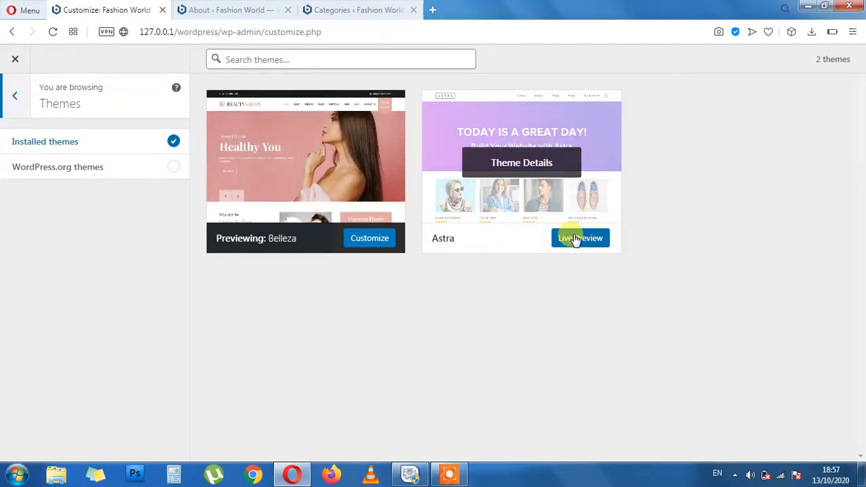
{"action": "left_click", "coordinate": [11, 98]}
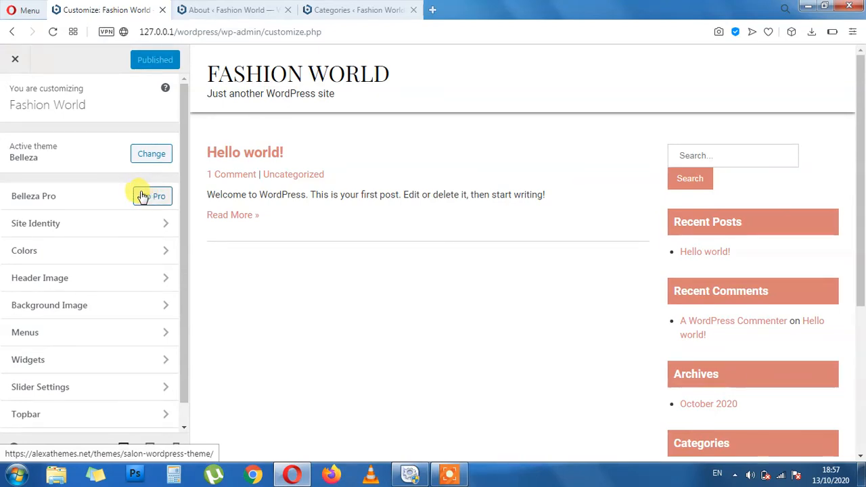
In Site Identity, replace the tagline with 'Sweets Clothes For Sweet You'
{"action": "left_click", "coordinate": [58, 224]}
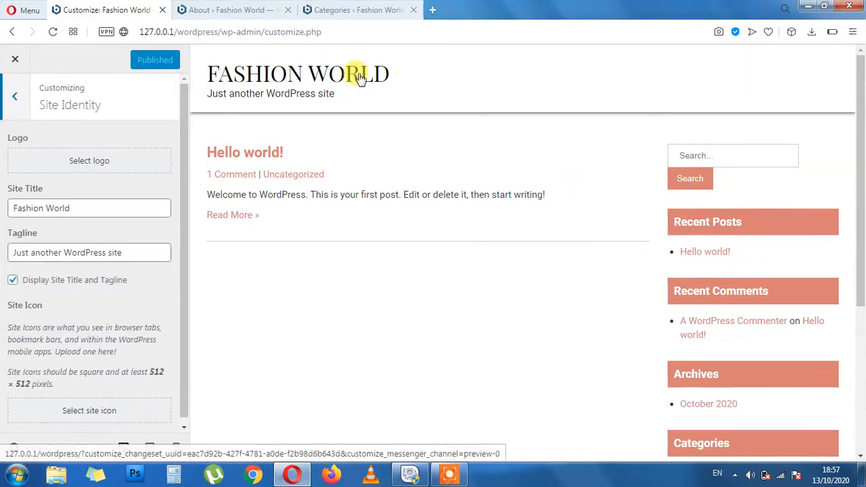
{"action": "left_click", "coordinate": [102, 208]}
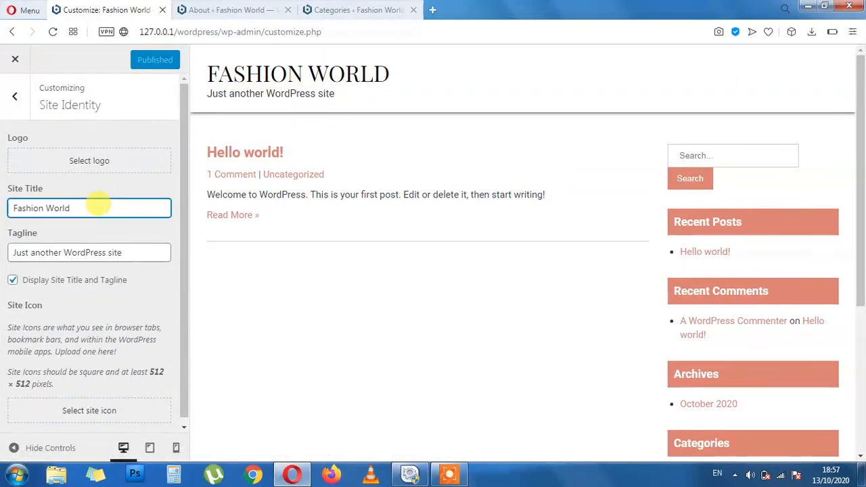
{"action": "key", "text": "BackSpace"}
{"action": "key", "text": "BackSpace"}
{"action": "key", "text": "BackSpace"}
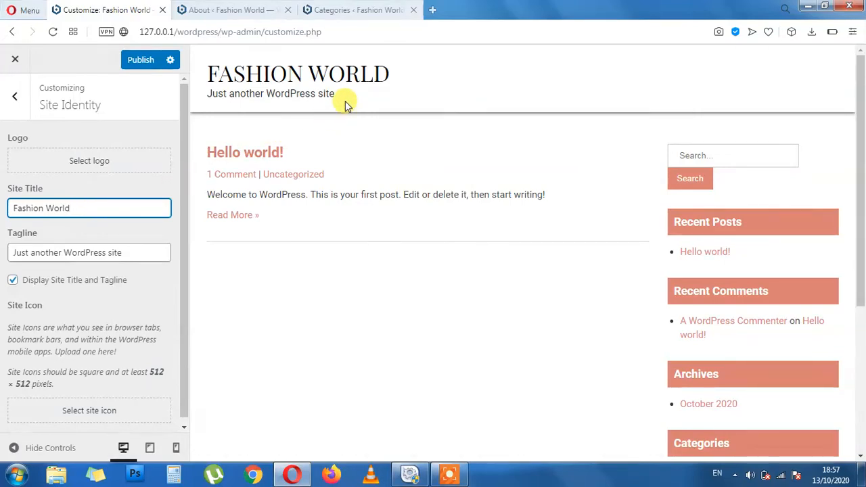
{"action": "left_click_drag", "start_coordinate": [334, 95], "coordinate": [209, 97]}
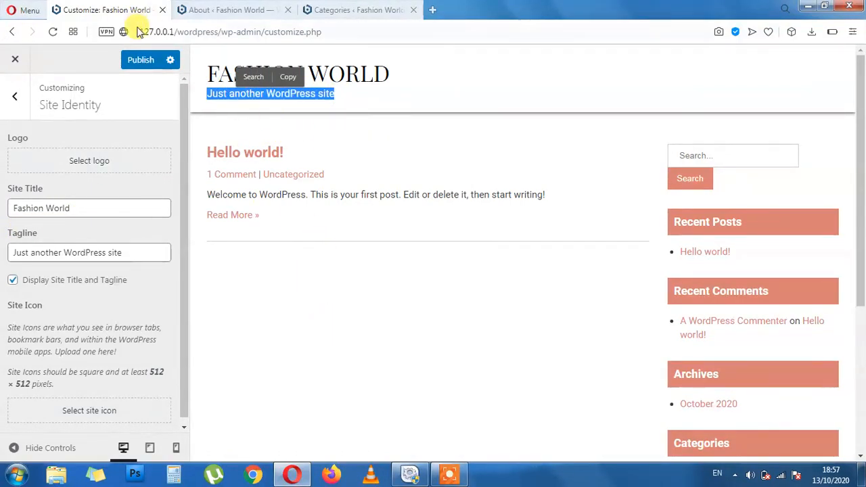
{"action": "left_click", "coordinate": [404, 100]}
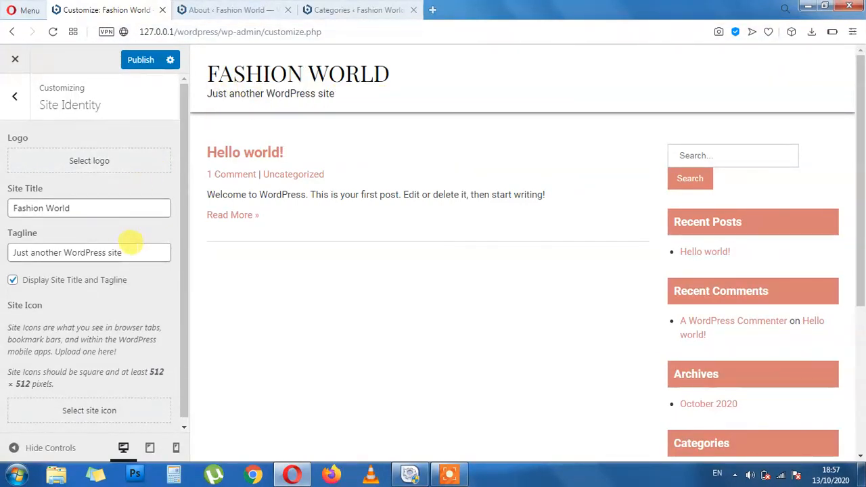
{"action": "left_click_drag", "start_coordinate": [136, 252], "coordinate": [4, 254]}
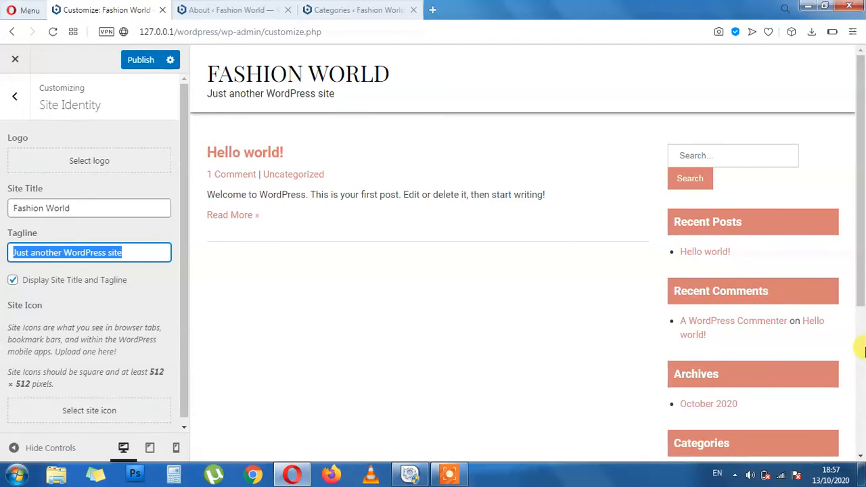
{"action": "type", "text": "Sweets Clothes For Sweet You"}
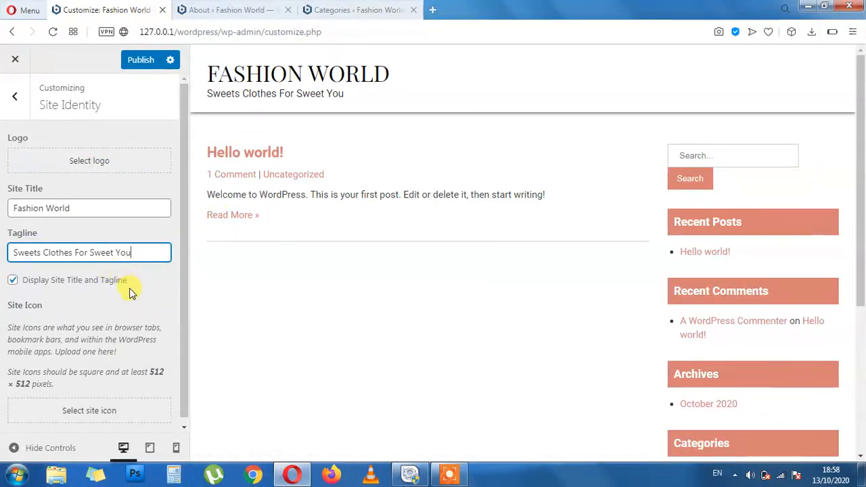
{"action": "scroll", "coordinate": [142, 318], "scroll_direction": "down", "scroll_amount": 1}
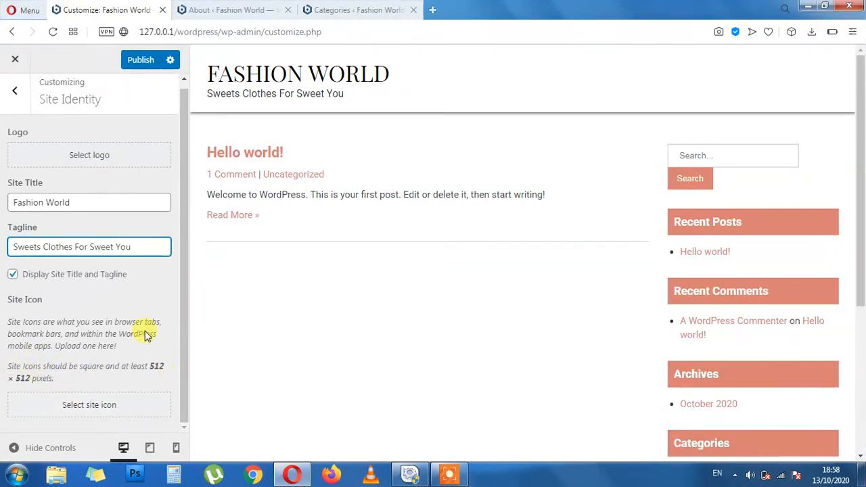
Open Colors, try a blue accent scheme, then paste back the salmon hex value
{"action": "left_click", "coordinate": [24, 91]}
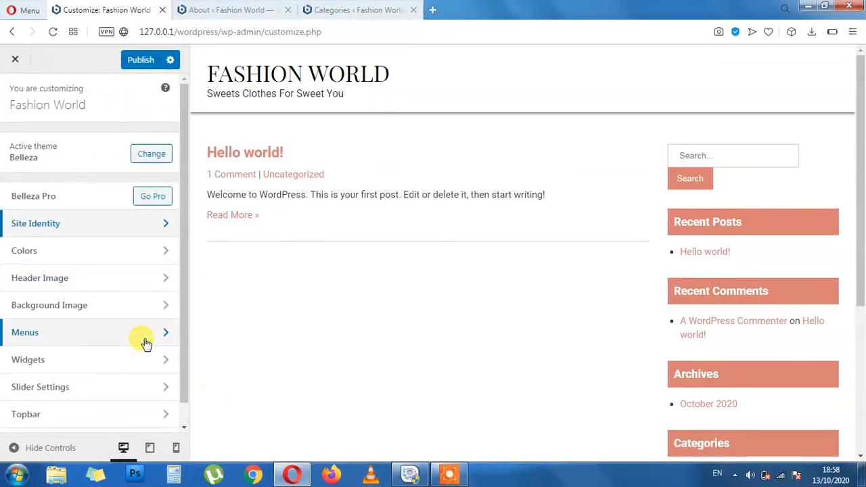
{"action": "left_click", "coordinate": [94, 252]}
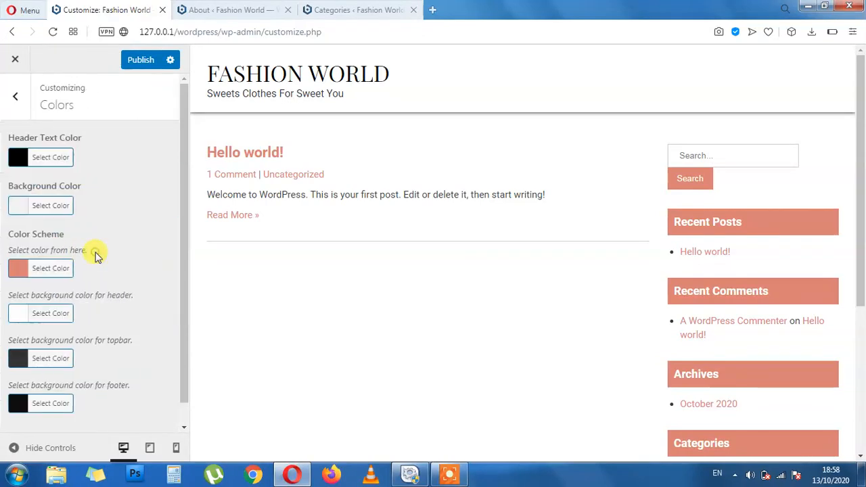
{"action": "left_click", "coordinate": [16, 268]}
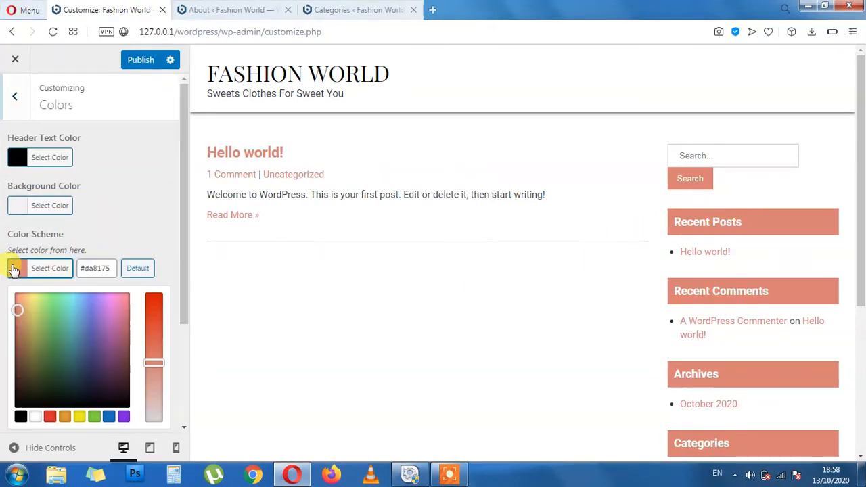
{"action": "left_click", "coordinate": [108, 416]}
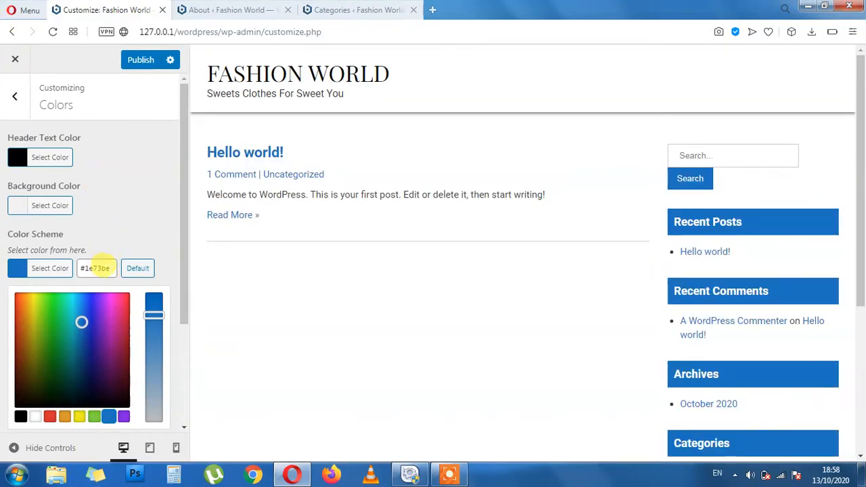
{"action": "double_click", "coordinate": [99, 268]}
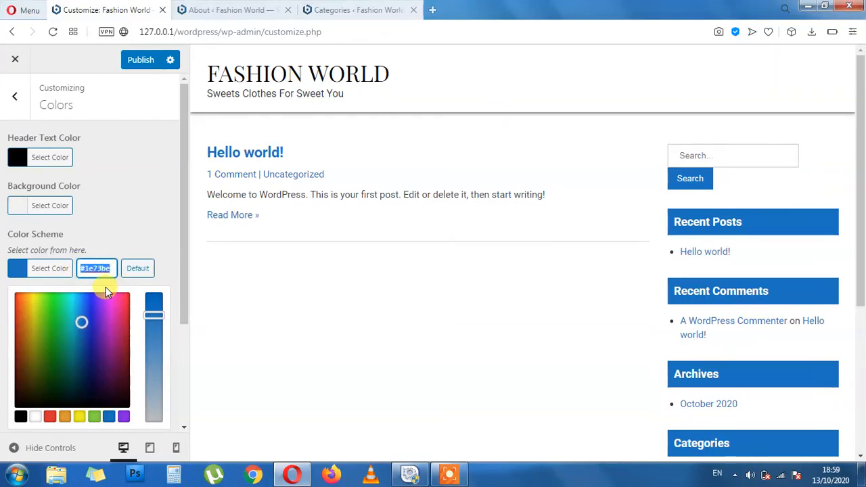
{"action": "type", "text": "hex"}
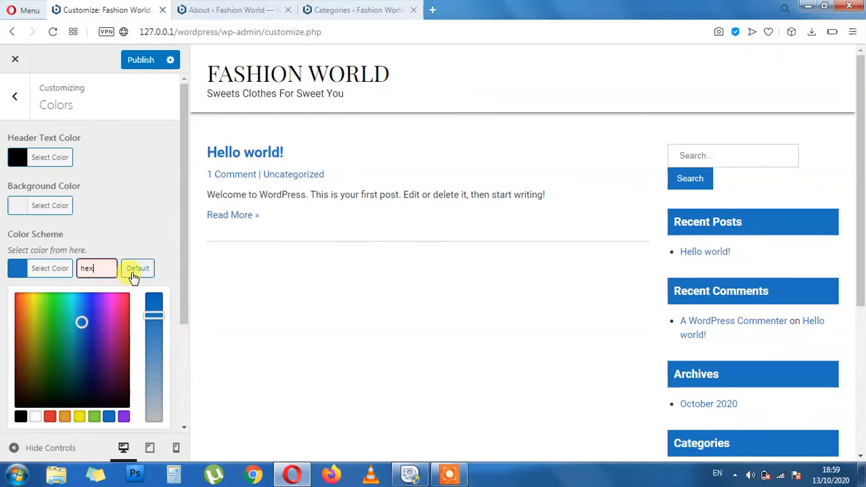
{"action": "type", "text": "#da8175"}
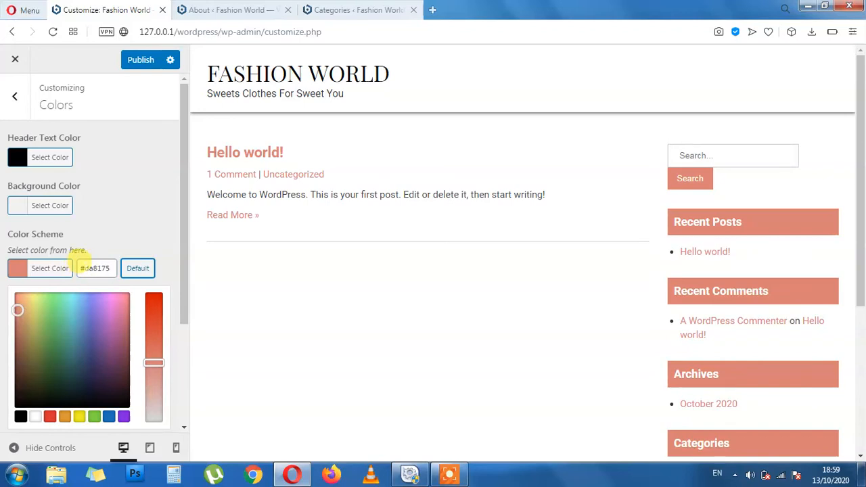
Try ffffff and a teal accent, then reset the colour scheme to default #da8175
{"action": "left_click", "coordinate": [81, 268]}
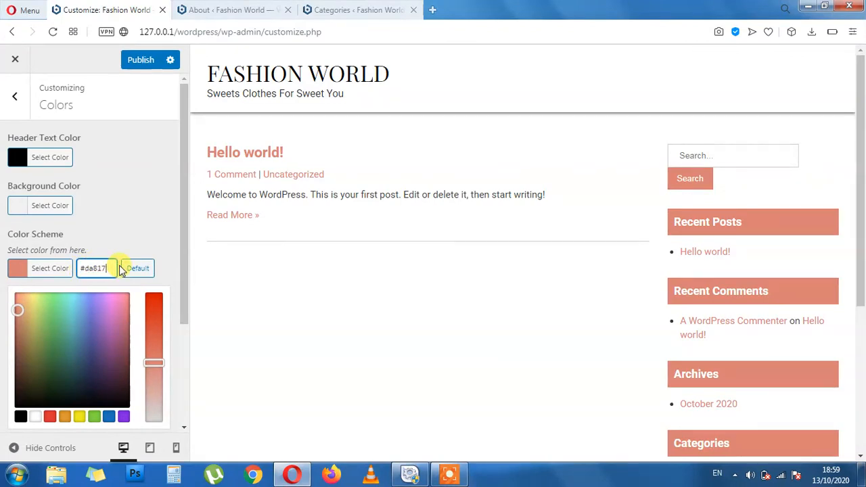
{"action": "key", "text": "BackSpace"}
{"action": "type", "text": "ffff"}
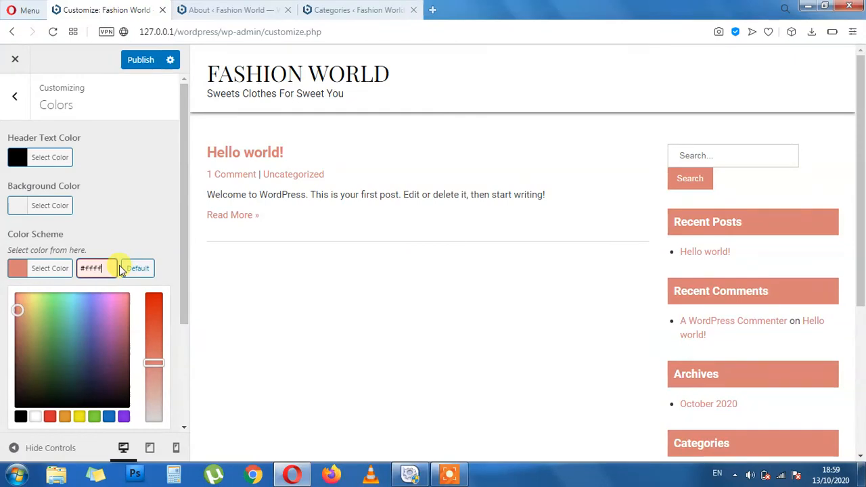
{"action": "type", "text": "ff"}
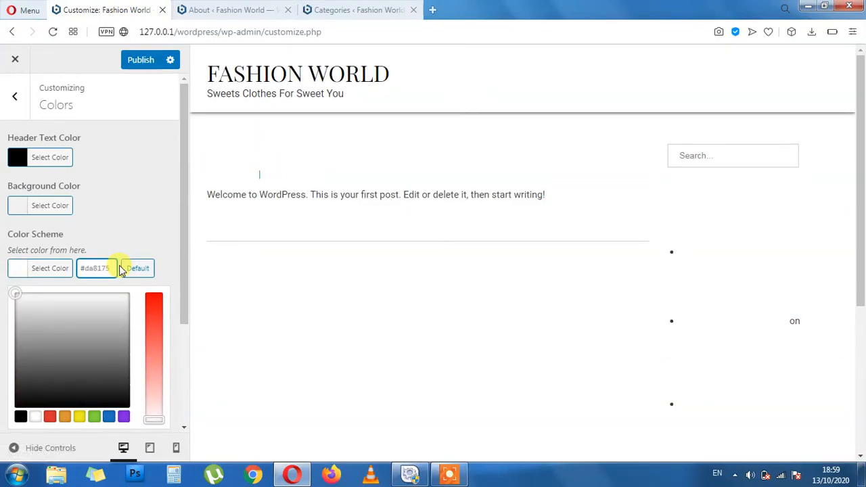
{"action": "left_click", "coordinate": [139, 269]}
{"action": "left_click", "coordinate": [158, 221]}
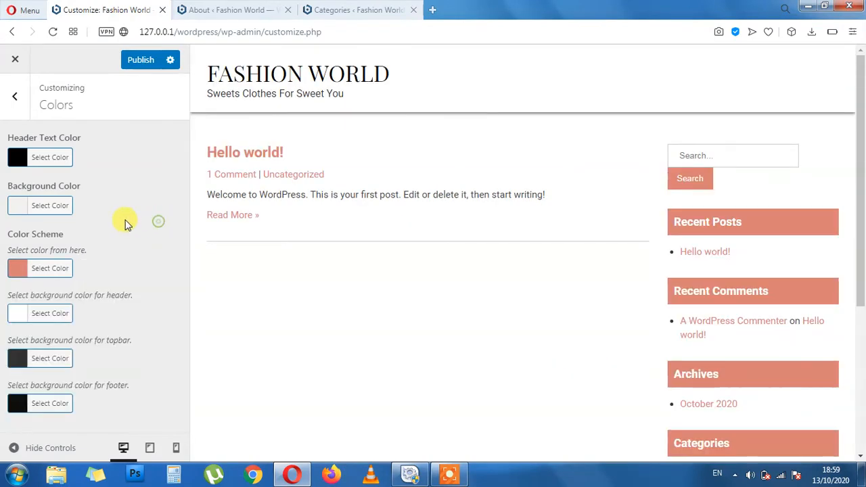
{"action": "left_click", "coordinate": [24, 277]}
{"action": "mouse_move", "coordinate": [73, 328]}
{"action": "left_mouse_down"}
{"action": "mouse_move", "coordinate": [63, 365]}
{"action": "mouse_move", "coordinate": [72, 316]}
{"action": "mouse_move", "coordinate": [79, 341]}
{"action": "left_mouse_up"}
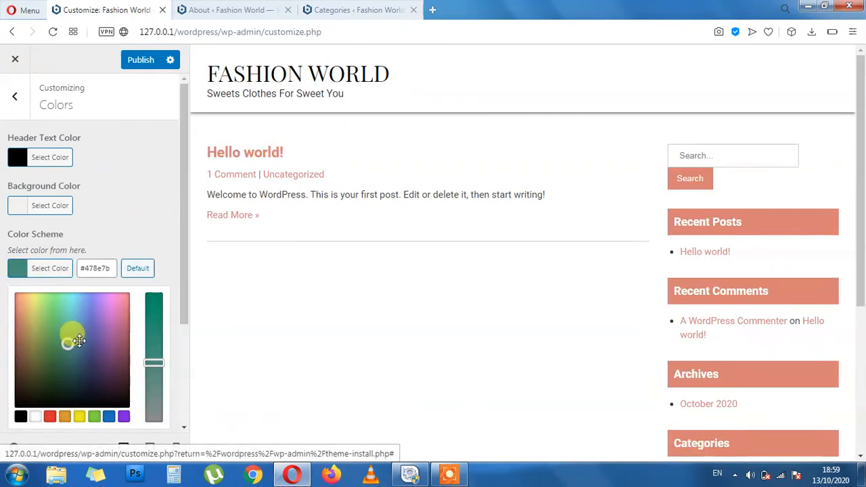
{"action": "left_click", "coordinate": [137, 268]}
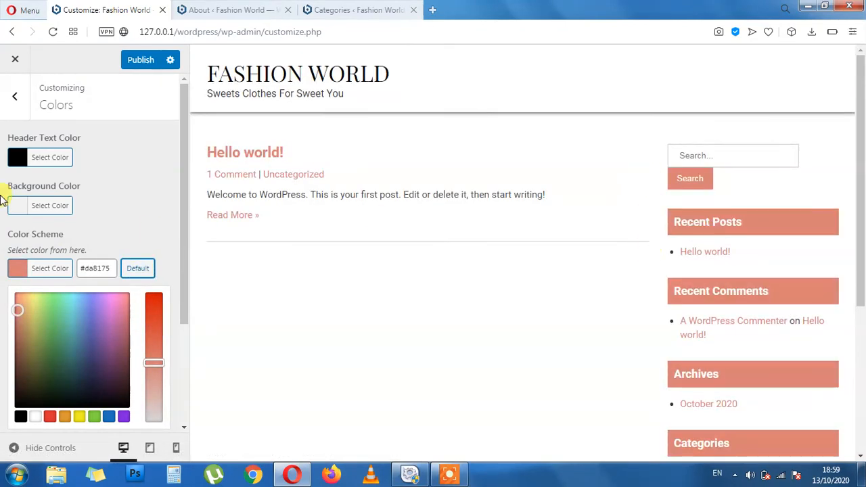
{"action": "left_click", "coordinate": [152, 223]}
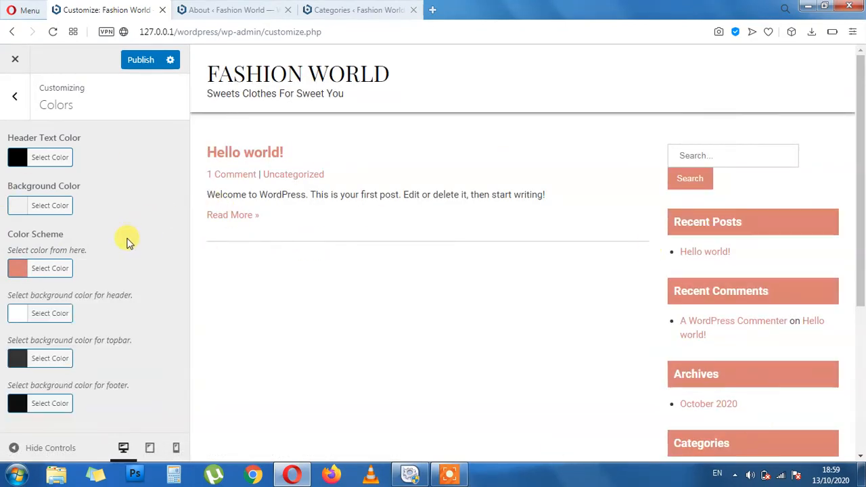
{"action": "left_click", "coordinate": [15, 96]}
{"action": "left_click", "coordinate": [70, 284]}
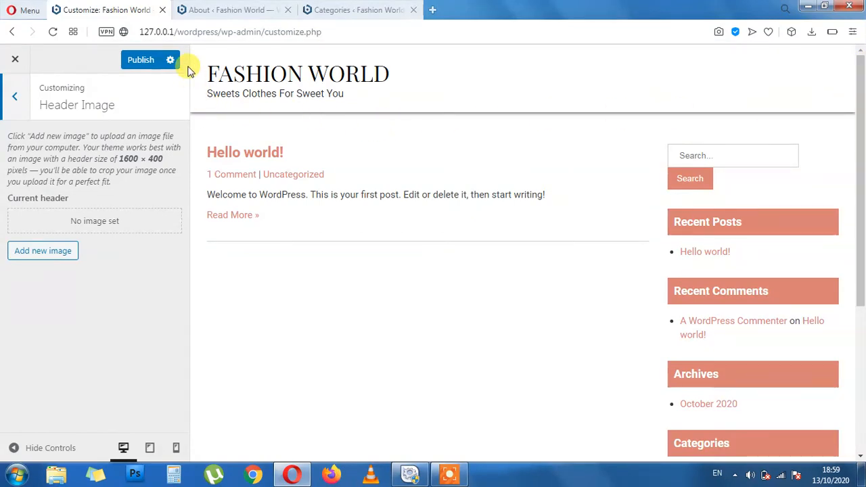
{"action": "double_click", "coordinate": [127, 159]}
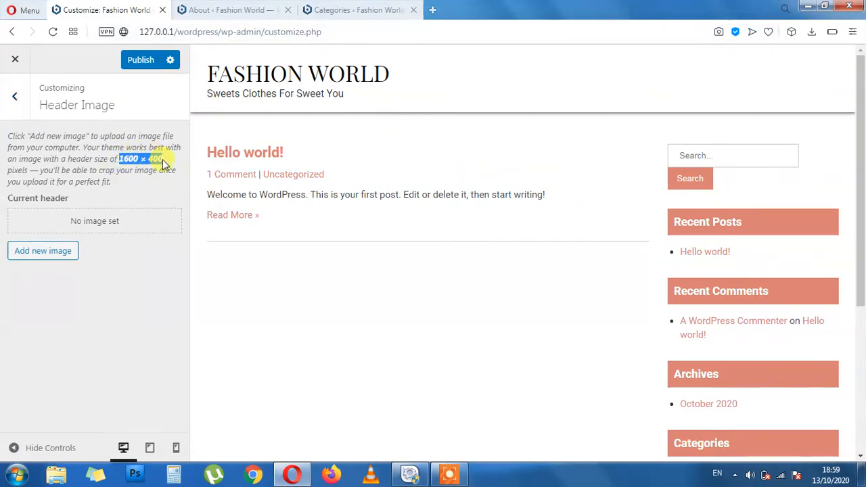
{"action": "left_click", "coordinate": [140, 200]}
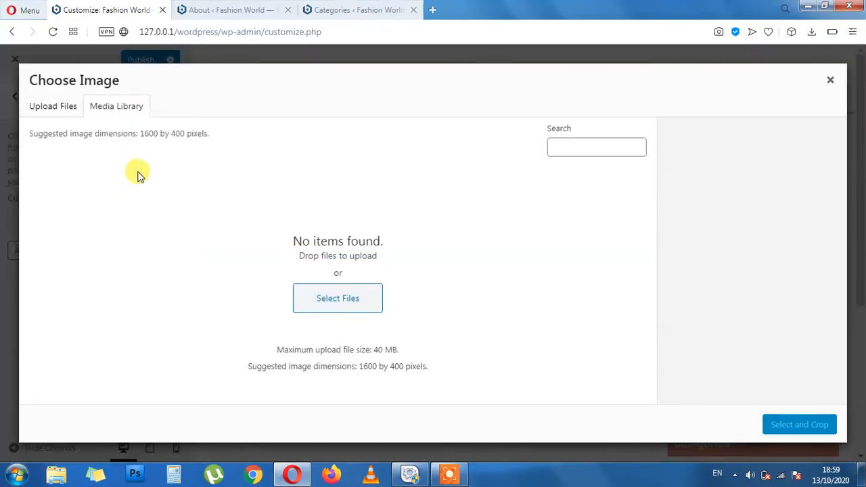
{"action": "left_click", "coordinate": [830, 79]}
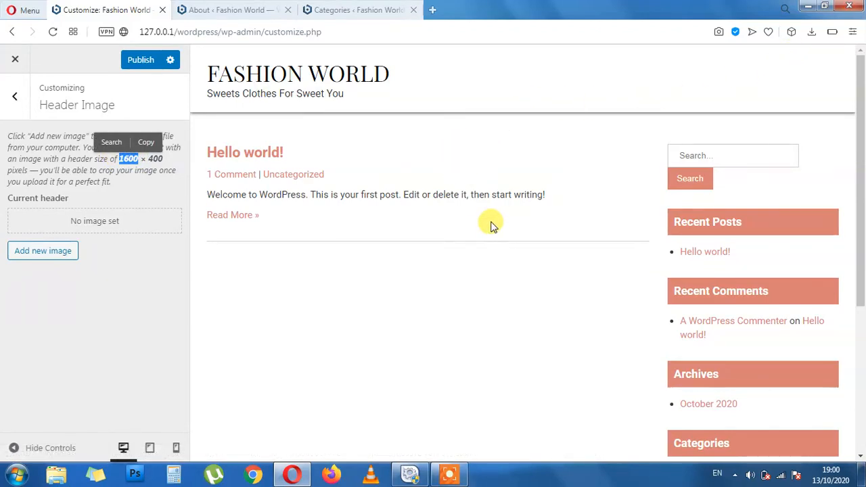
{"action": "left_click", "coordinate": [15, 96]}
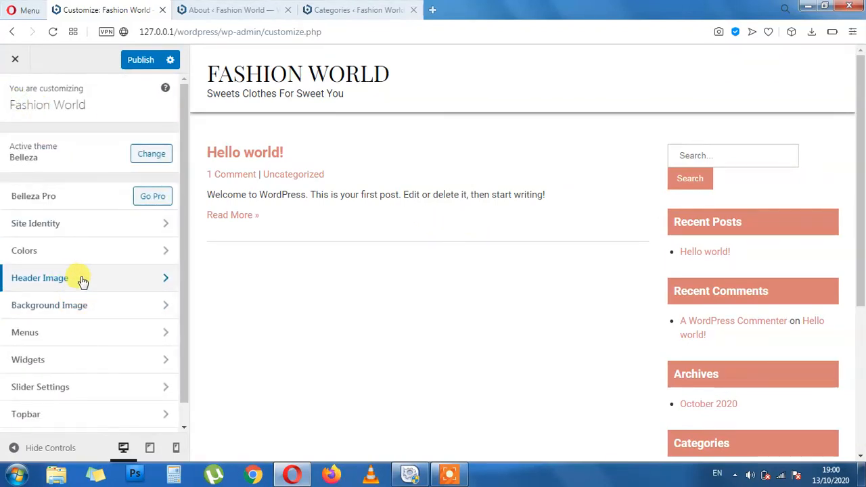
{"action": "left_click", "coordinate": [80, 280]}
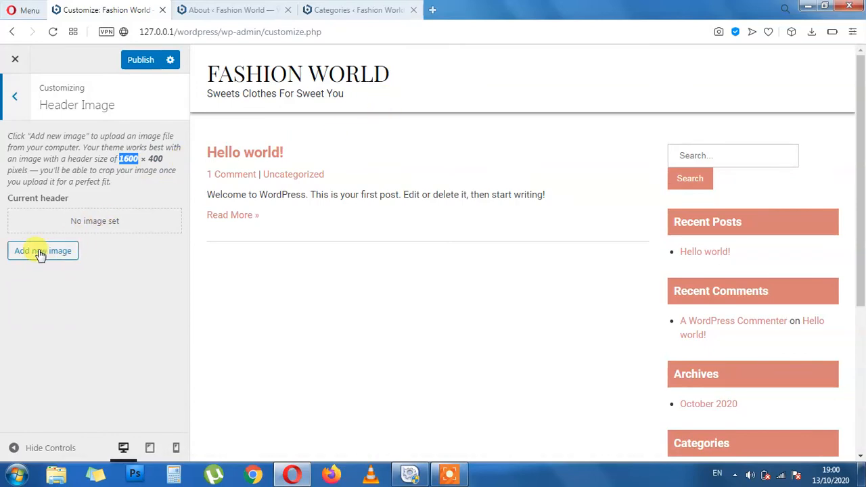
{"action": "left_click", "coordinate": [16, 98]}
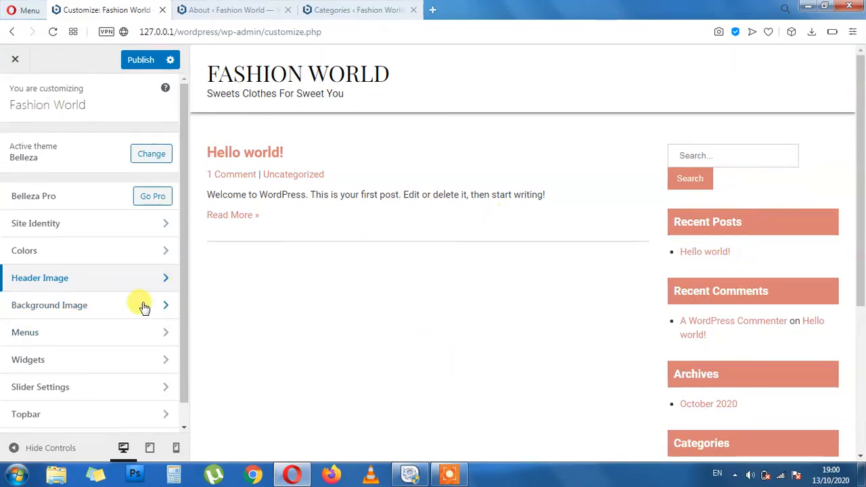
{"action": "left_click", "coordinate": [42, 344]}
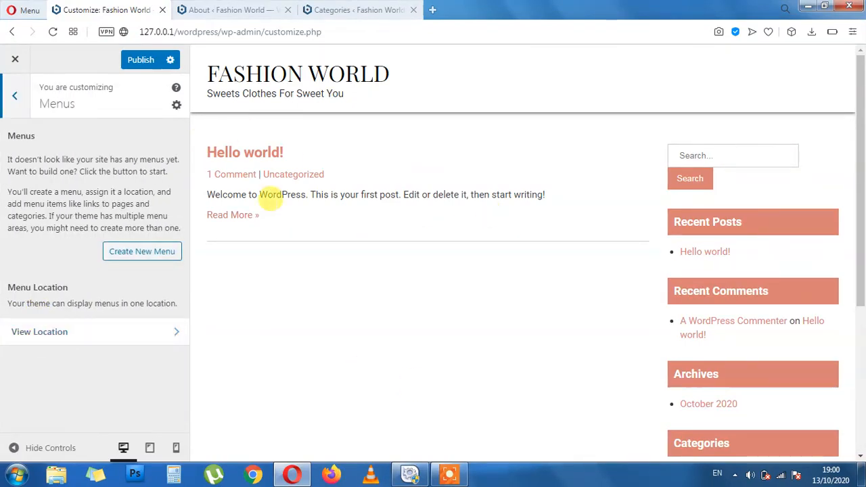
{"action": "left_click", "coordinate": [23, 89]}
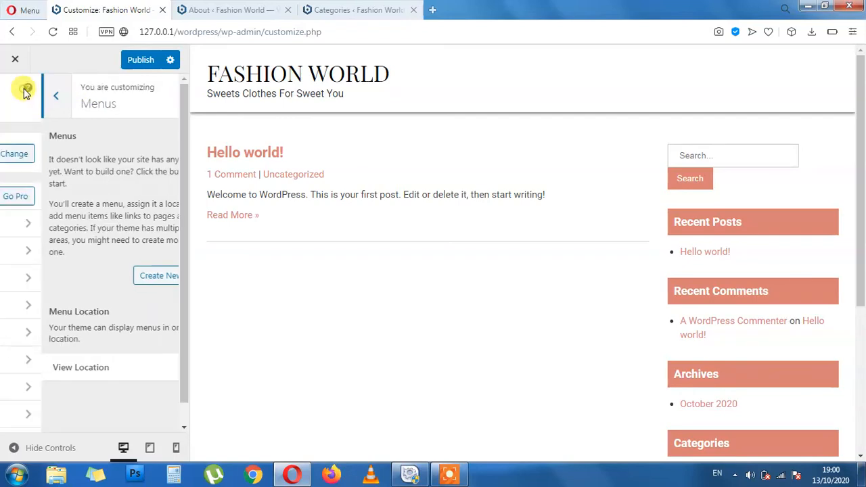
{"action": "scroll", "coordinate": [133, 271], "scroll_direction": "down", "scroll_amount": 1}
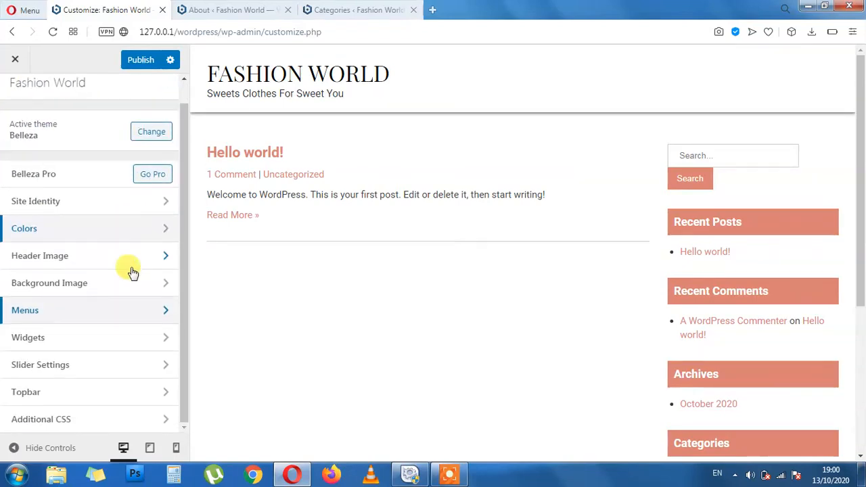
{"action": "left_click", "coordinate": [63, 350]}
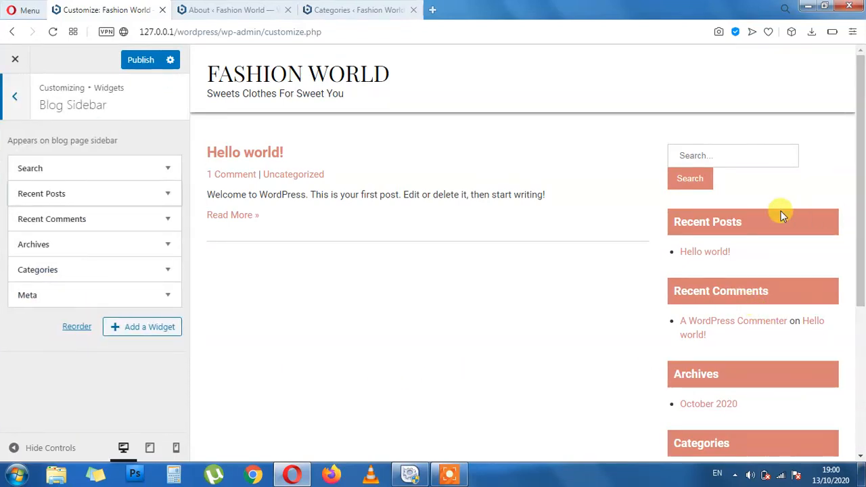
{"action": "left_click_drag", "start_coordinate": [731, 229], "coordinate": [671, 226]}
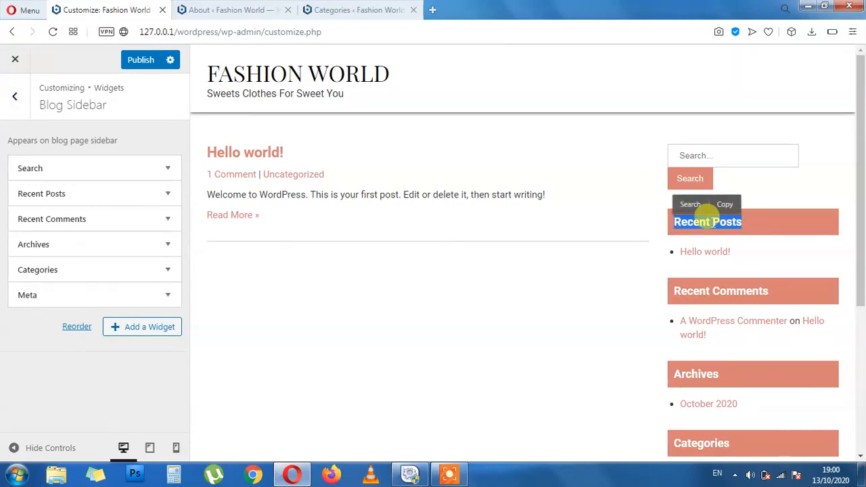
{"action": "scroll", "coordinate": [793, 304], "scroll_direction": "down", "scroll_amount": 2}
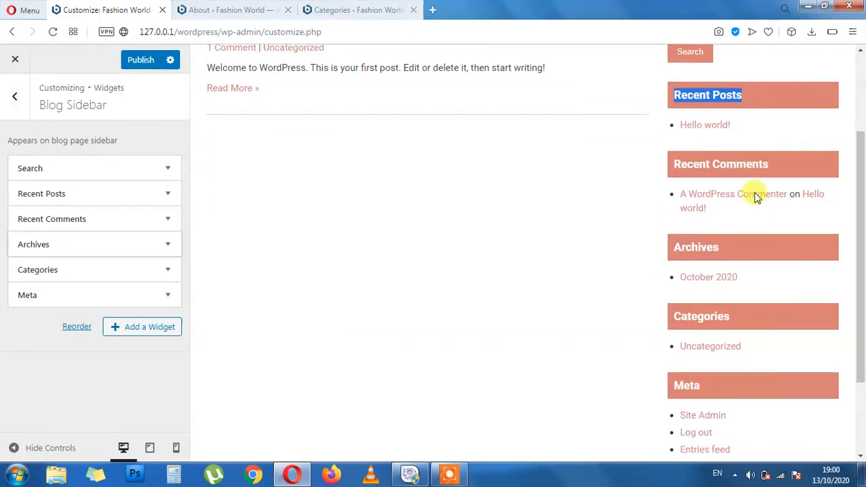
{"action": "left_click", "coordinate": [767, 104]}
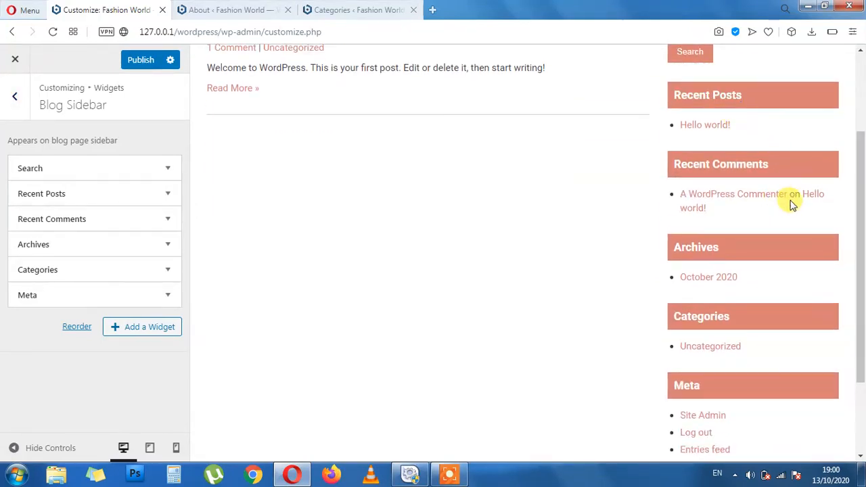
{"action": "left_click_drag", "start_coordinate": [714, 171], "coordinate": [675, 165]}
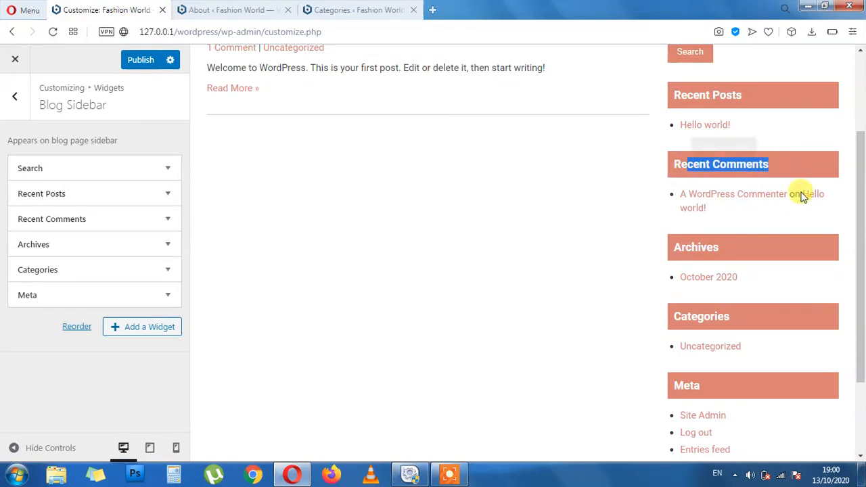
{"action": "double_click", "coordinate": [726, 251]}
{"action": "left_click_drag", "start_coordinate": [747, 326], "coordinate": [657, 325]}
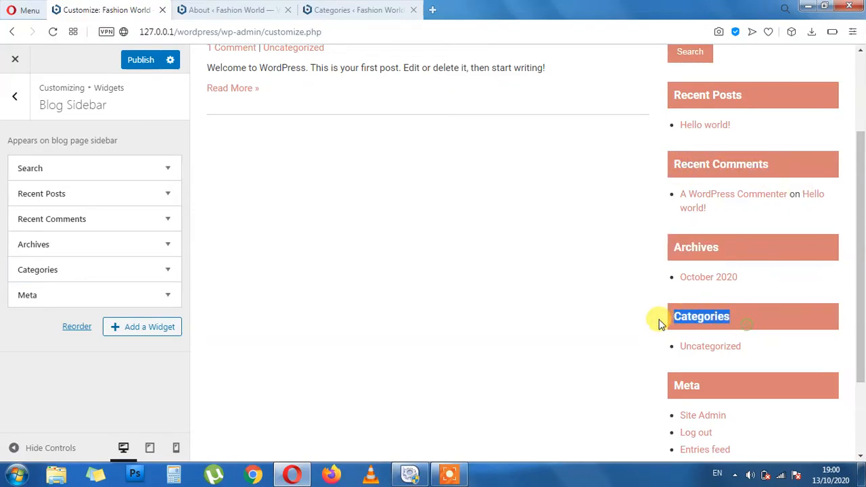
{"action": "left_click_drag", "start_coordinate": [734, 382], "coordinate": [663, 384]}
{"action": "scroll", "coordinate": [736, 411], "scroll_direction": "down", "scroll_amount": 2}
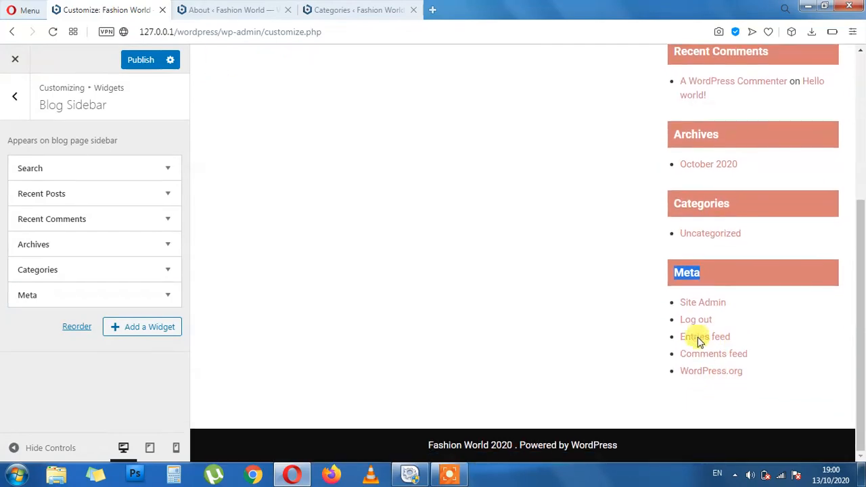
{"action": "left_click", "coordinate": [595, 358]}
{"action": "scroll", "coordinate": [700, 266], "scroll_direction": "up", "scroll_amount": 1}
{"action": "scroll", "coordinate": [700, 271], "scroll_direction": "up", "scroll_amount": 2}
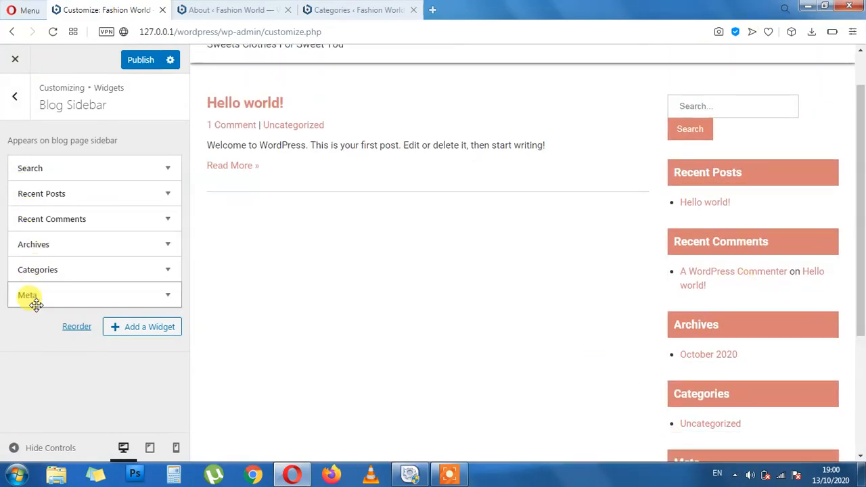
{"action": "left_click", "coordinate": [15, 96]}
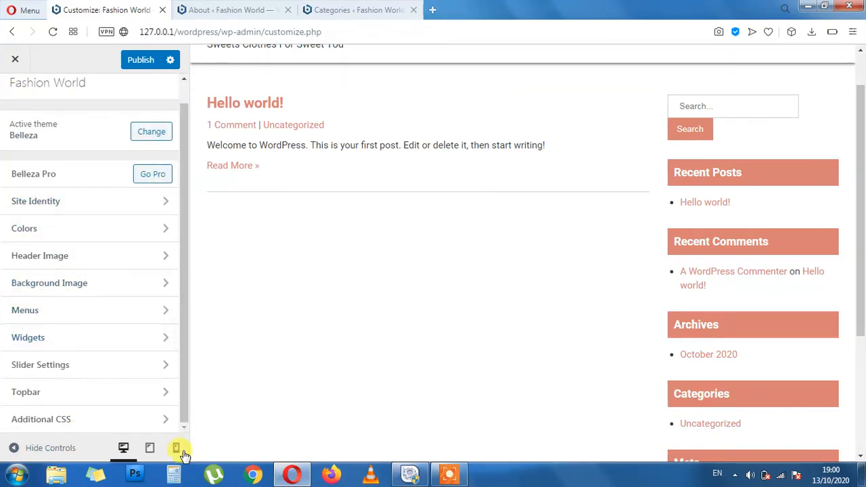
{"action": "left_click", "coordinate": [81, 364]}
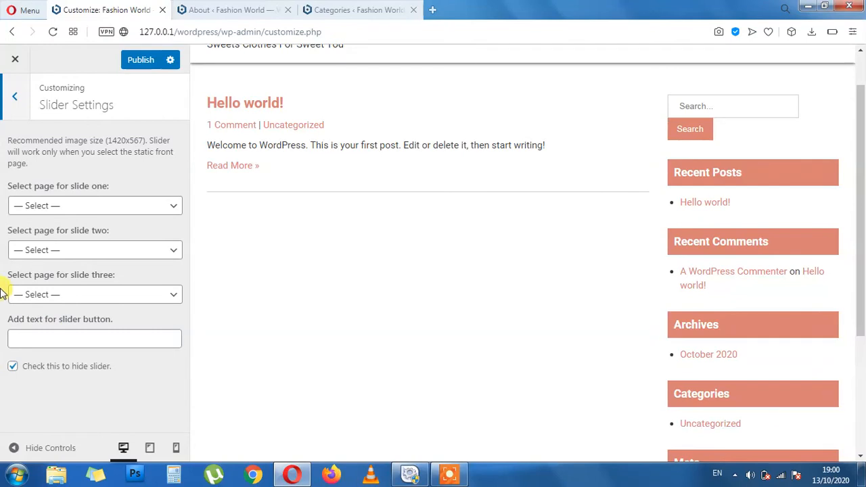
{"action": "left_click", "coordinate": [93, 208]}
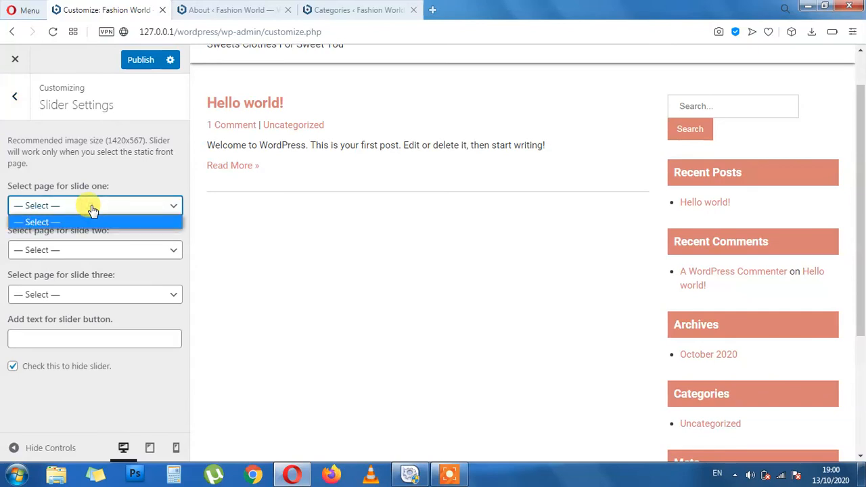
{"action": "left_click", "coordinate": [93, 209]}
{"action": "left_click", "coordinate": [142, 203]}
{"action": "left_click", "coordinate": [143, 222]}
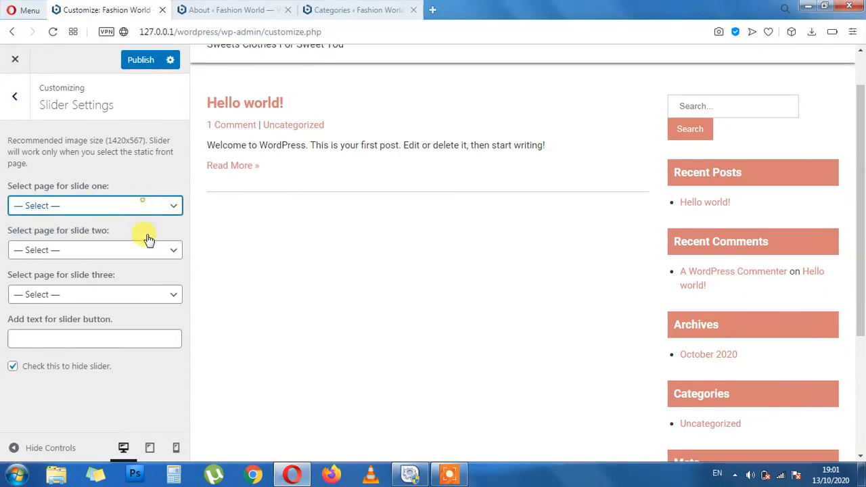
{"action": "left_click", "coordinate": [156, 251]}
{"action": "left_click", "coordinate": [155, 250]}
{"action": "left_click", "coordinate": [170, 295]}
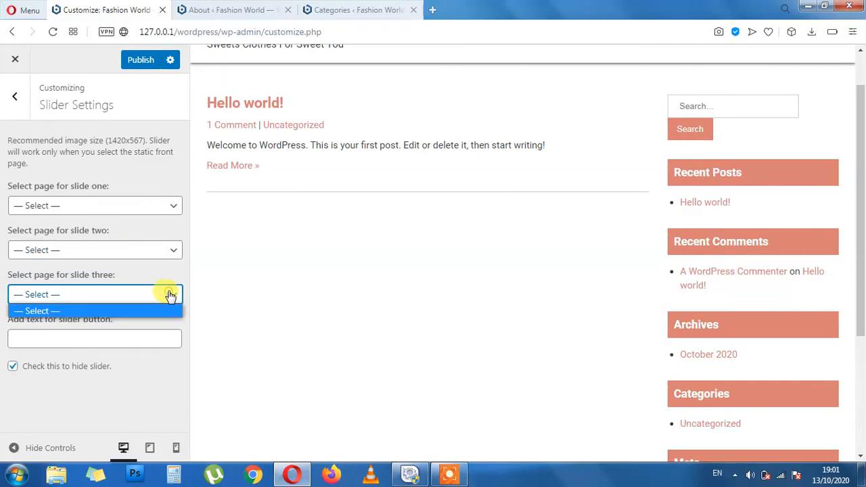
{"action": "left_click", "coordinate": [170, 294]}
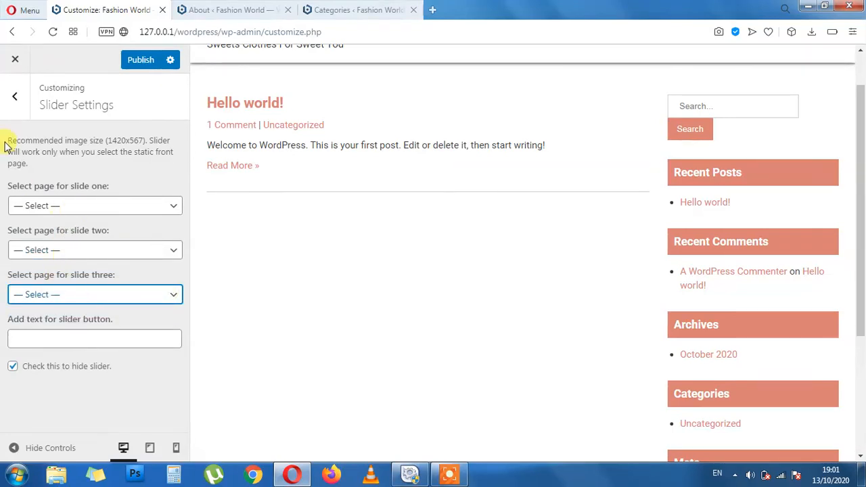
{"action": "left_click", "coordinate": [13, 93]}
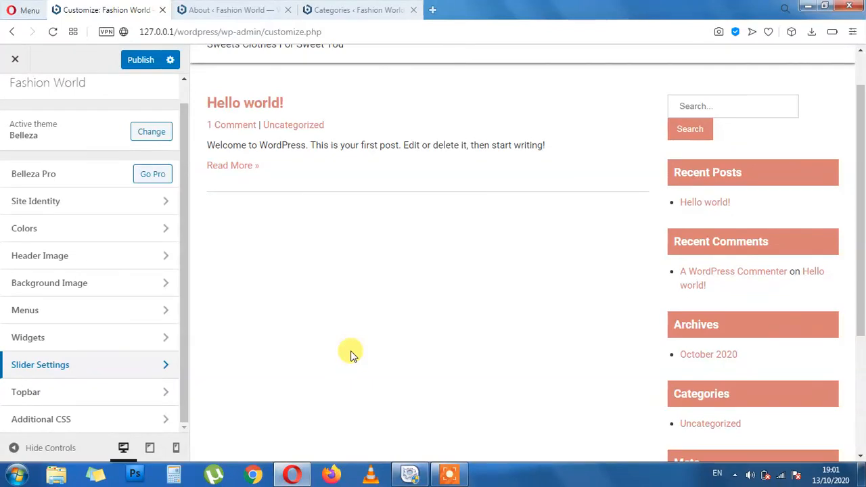
{"action": "left_click", "coordinate": [76, 392]}
{"action": "scroll", "coordinate": [318, 152], "scroll_direction": "up", "scroll_amount": 1}
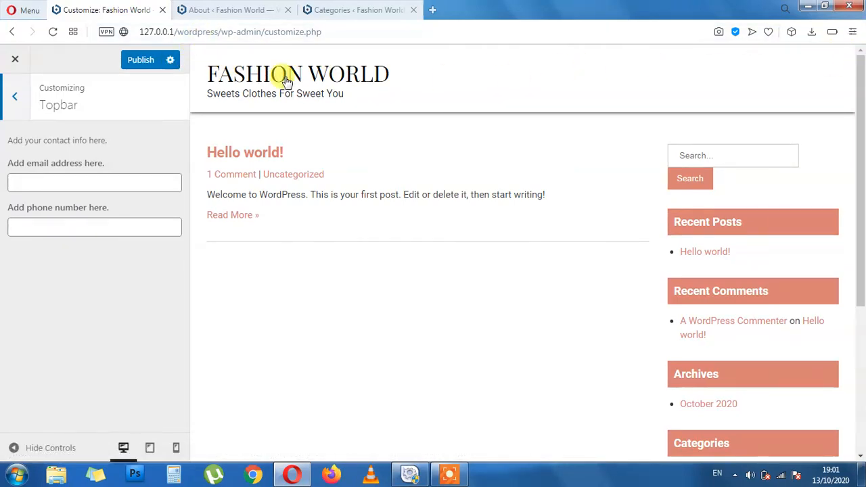
{"action": "scroll", "coordinate": [467, 203], "scroll_direction": "down", "scroll_amount": 4}
{"action": "scroll", "coordinate": [466, 234], "scroll_direction": "up", "scroll_amount": 4}
{"action": "scroll", "coordinate": [467, 235], "scroll_direction": "down", "scroll_amount": 4}
{"action": "scroll", "coordinate": [467, 236], "scroll_direction": "up", "scroll_amount": 3}
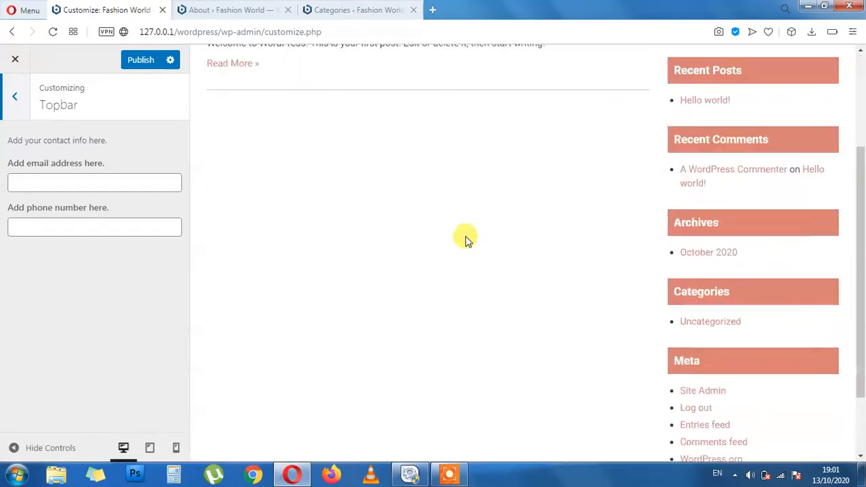
{"action": "scroll", "coordinate": [467, 237], "scroll_direction": "down", "scroll_amount": 3}
{"action": "scroll", "coordinate": [434, 194], "scroll_direction": "up", "scroll_amount": 4}
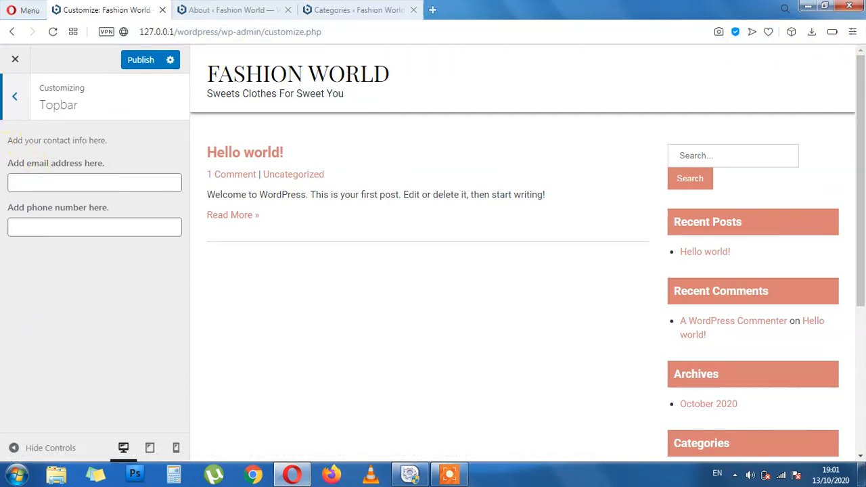
{"action": "left_click", "coordinate": [14, 96]}
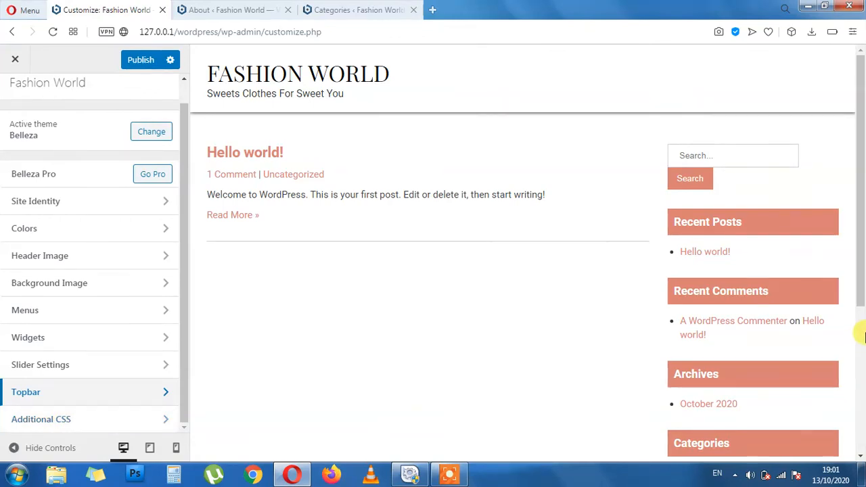
{"action": "left_click_drag", "start_coordinate": [775, 293], "coordinate": [677, 294]}
{"action": "left_click", "coordinate": [682, 294]}
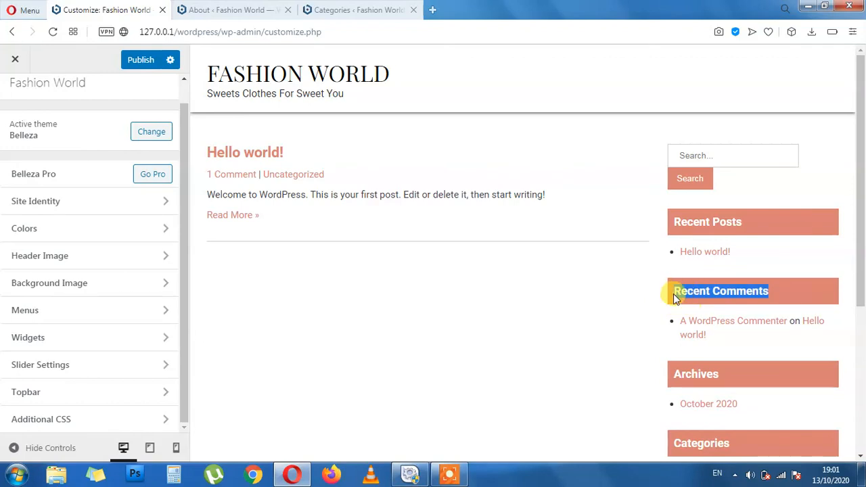
{"action": "left_click", "coordinate": [760, 291]}
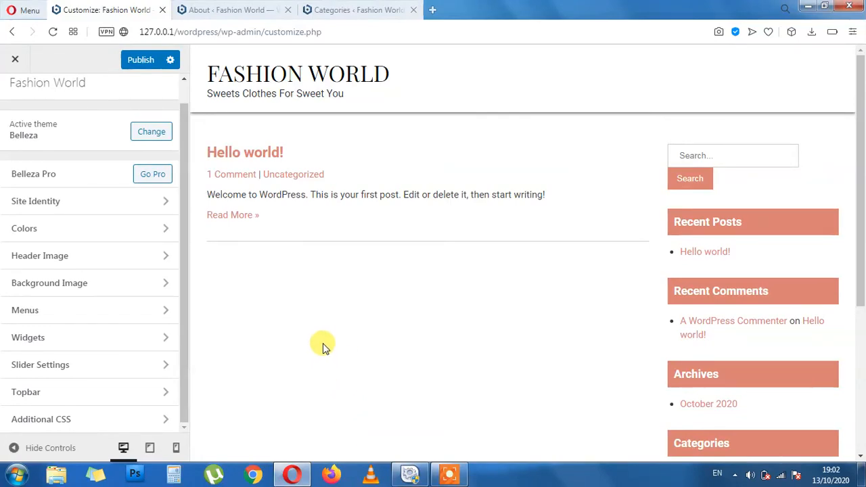
Publish all Customizer changes, including the new tagline, leaving Additional CSS empty
{"action": "left_click", "coordinate": [64, 418]}
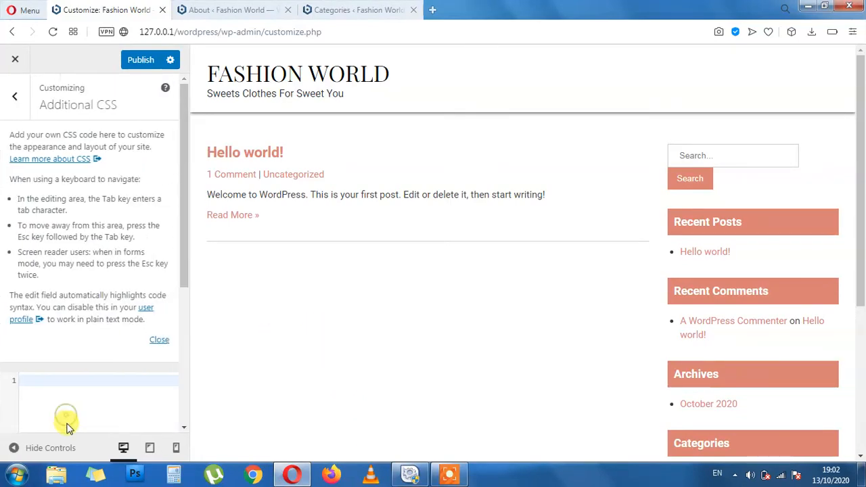
{"action": "scroll", "coordinate": [87, 357], "scroll_direction": "down", "scroll_amount": 2}
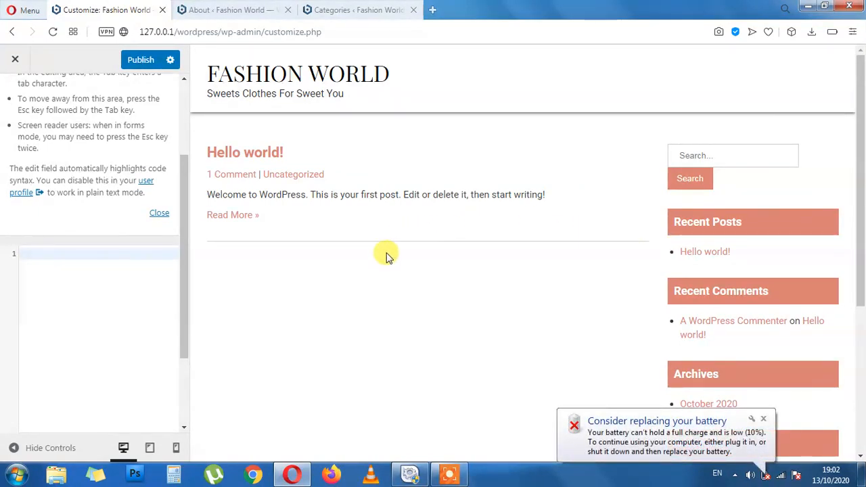
{"action": "left_click", "coordinate": [15, 60]}
{"action": "left_click", "coordinate": [563, 114]}
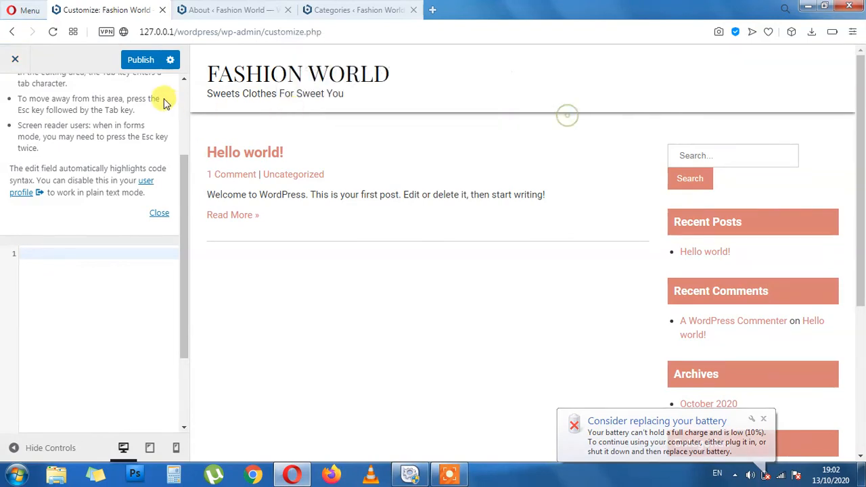
{"action": "left_click", "coordinate": [141, 62]}
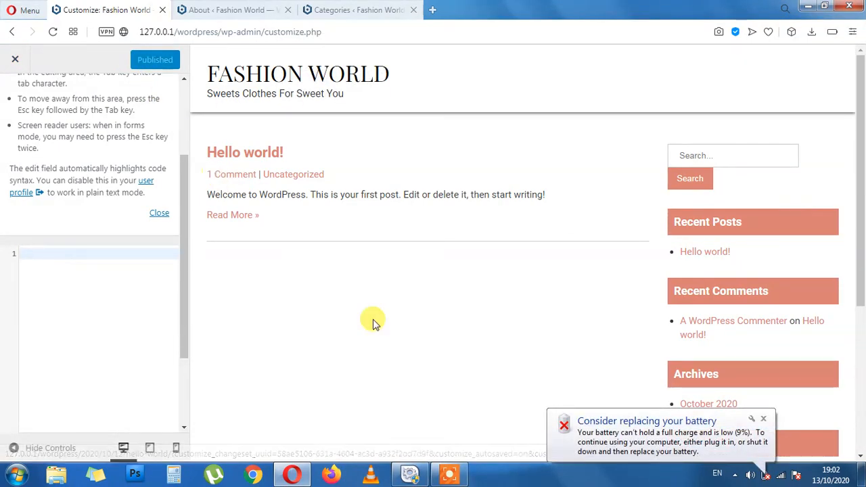
{"action": "left_click", "coordinate": [765, 419]}
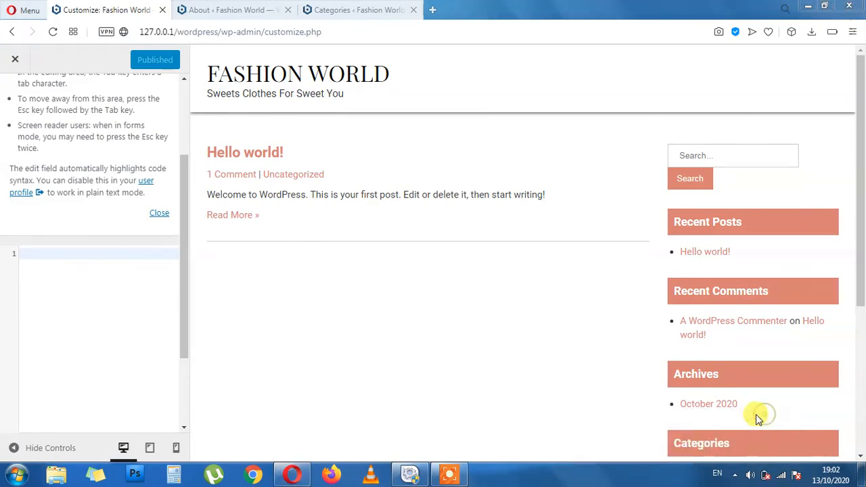